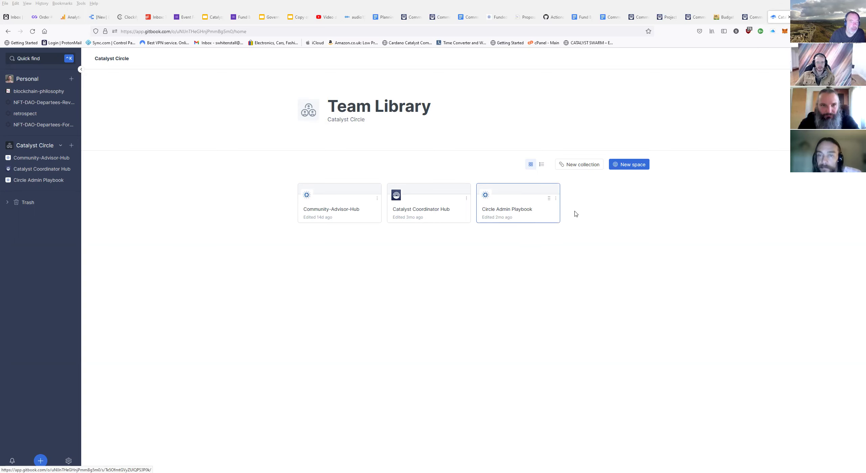
Open the Circle Admin Playbook space and view its publishing visibility and public link options.
{"action": "left_click", "coordinate": [506, 201]}
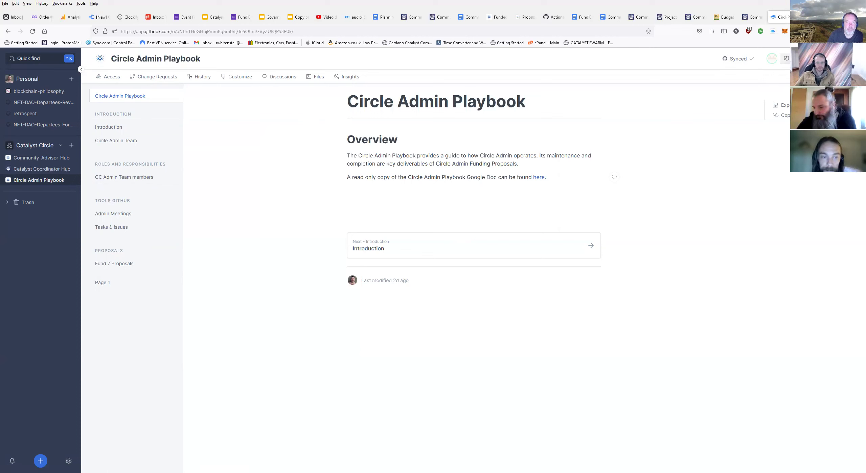
{"action": "left_click", "coordinate": [786, 59]}
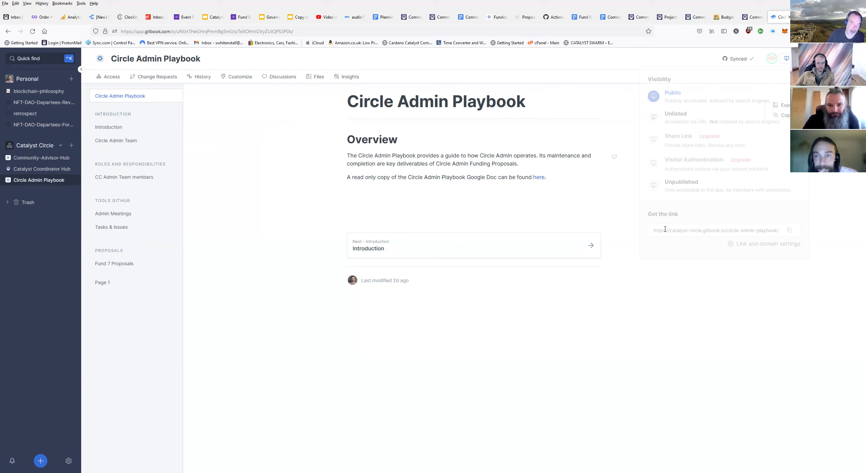
{"action": "left_click", "coordinate": [771, 248]}
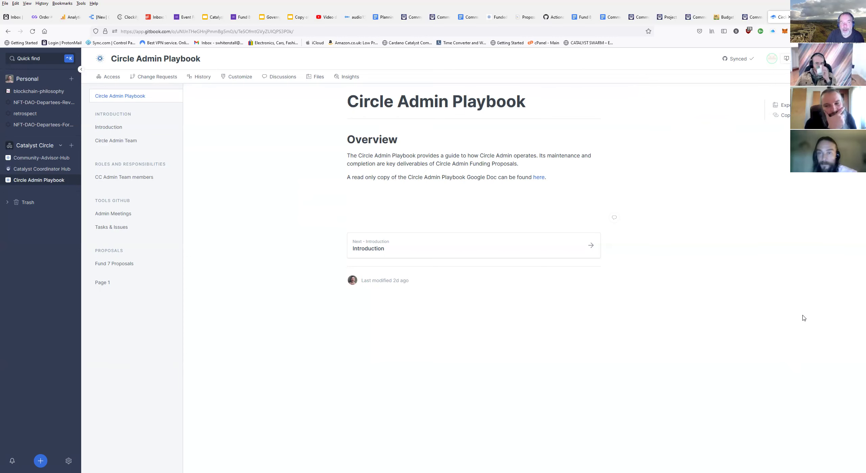
Review the space's access permissions and the roles that can be assigned to added people and teams.
{"action": "left_click", "coordinate": [115, 82]}
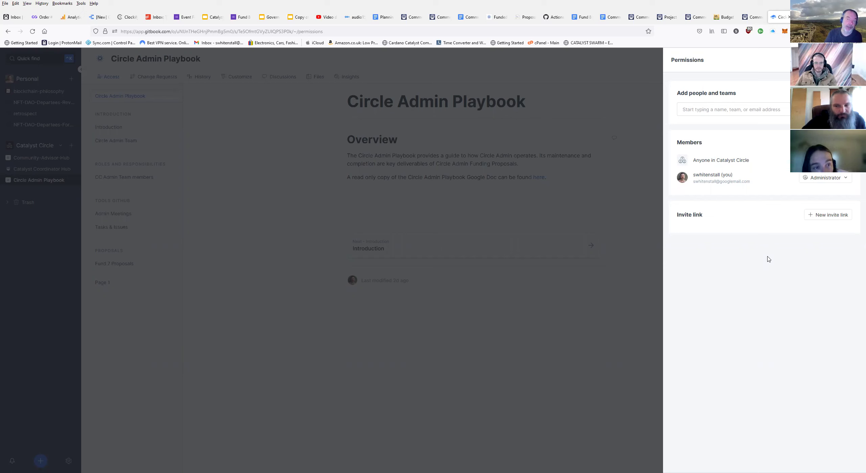
{"action": "left_click", "coordinate": [760, 111]}
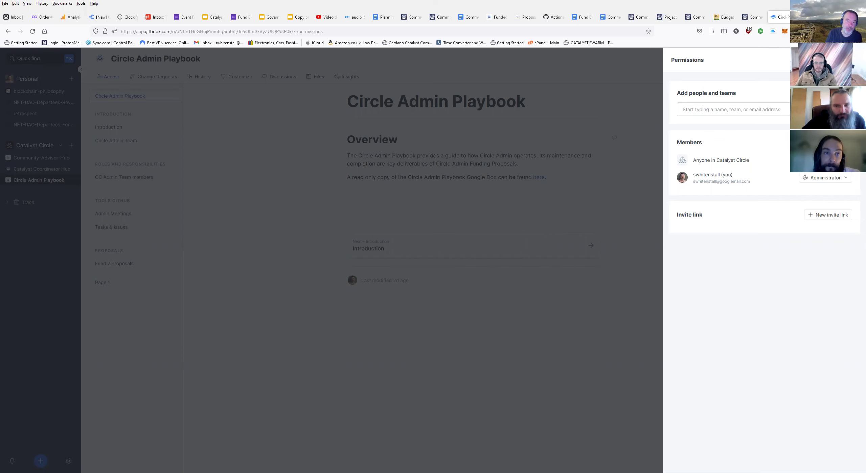
{"action": "left_click", "coordinate": [811, 109]}
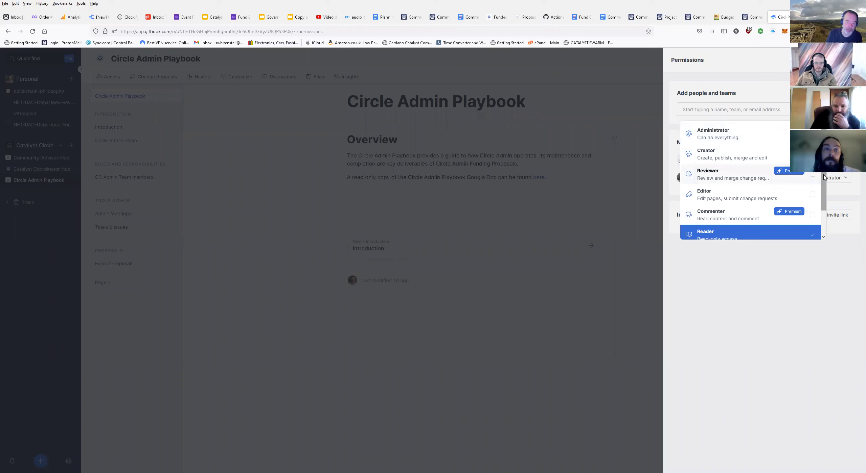
{"action": "scroll", "coordinate": [825, 202], "scroll_direction": "down", "scroll_amount": 2}
{"action": "left_click_drag", "start_coordinate": [831, 206], "coordinate": [830, 193]}
{"action": "left_click", "coordinate": [800, 267]}
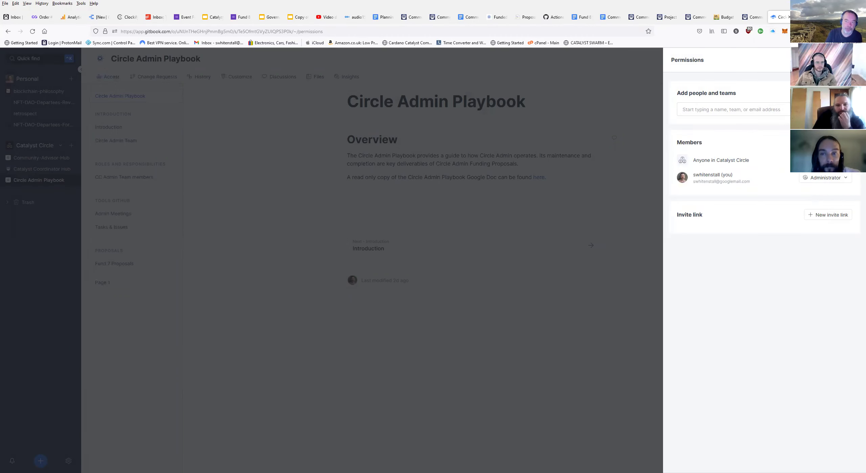
{"action": "key", "text": "Escape"}
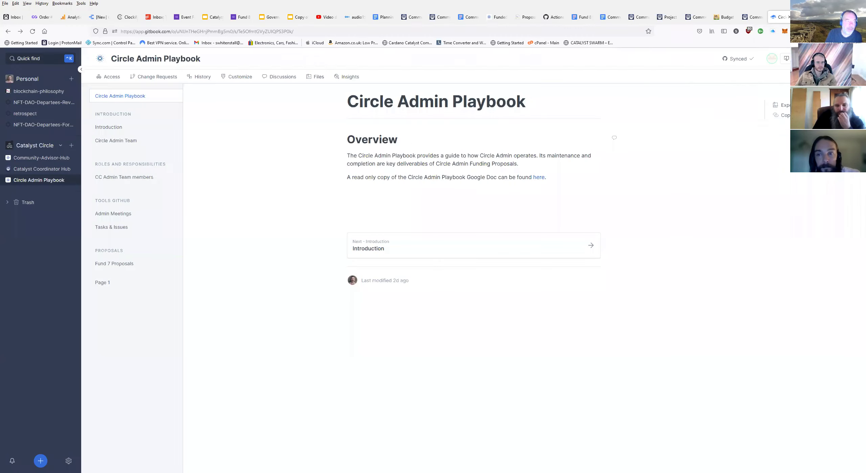
Check the space's change requests in review and look through an extended list of its activity history.
{"action": "left_click", "coordinate": [153, 77]}
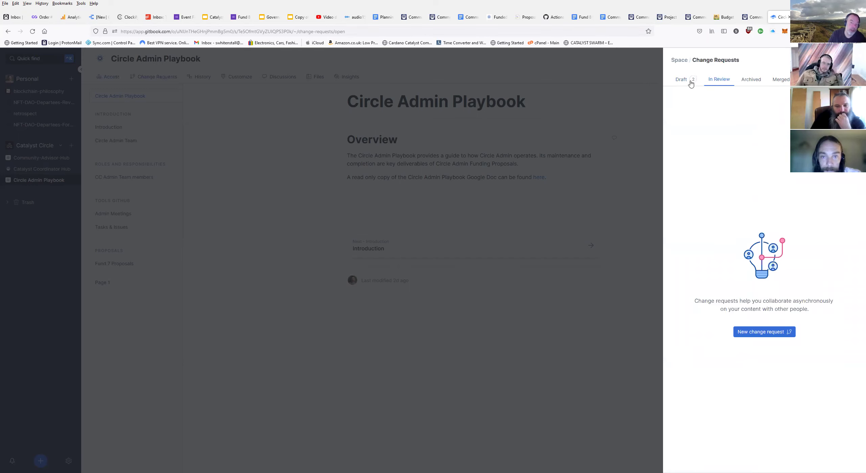
{"action": "left_click", "coordinate": [763, 332]}
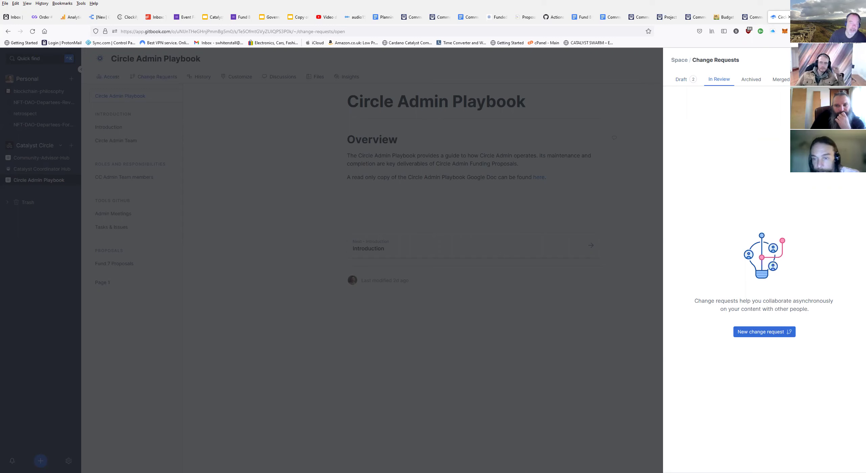
{"action": "left_click", "coordinate": [202, 79]}
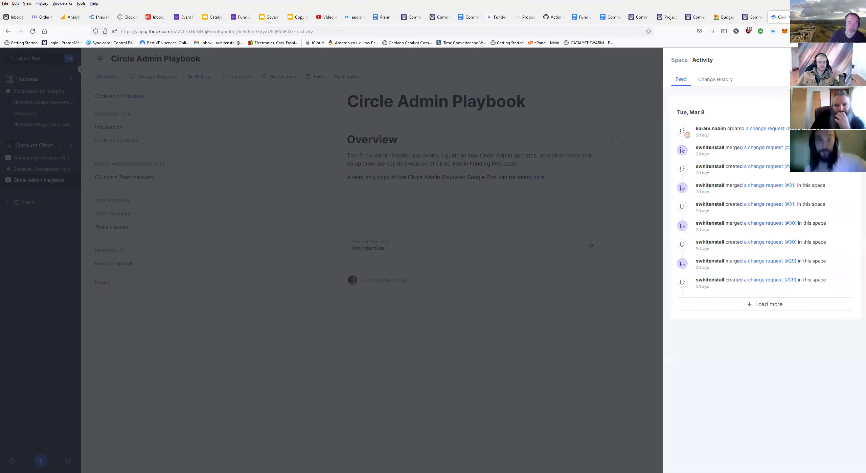
{"action": "left_click", "coordinate": [793, 303]}
{"action": "scroll", "coordinate": [798, 302], "scroll_direction": "down", "scroll_amount": 2}
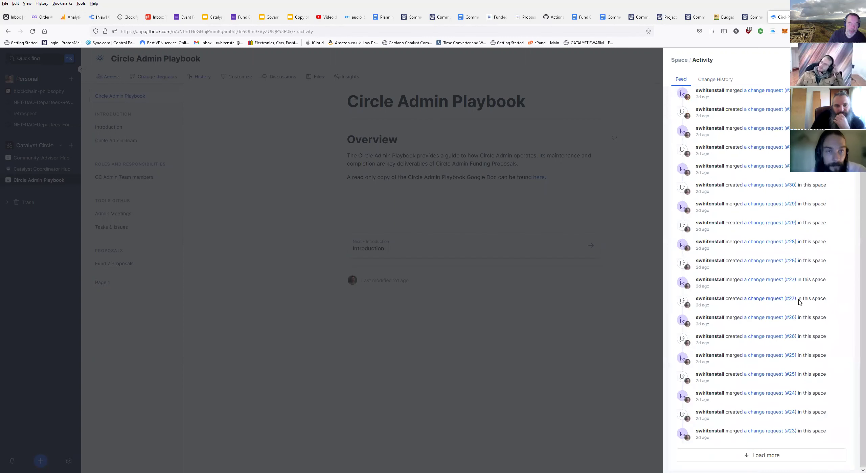
{"action": "scroll", "coordinate": [713, 88], "scroll_direction": "up", "scroll_amount": 2}
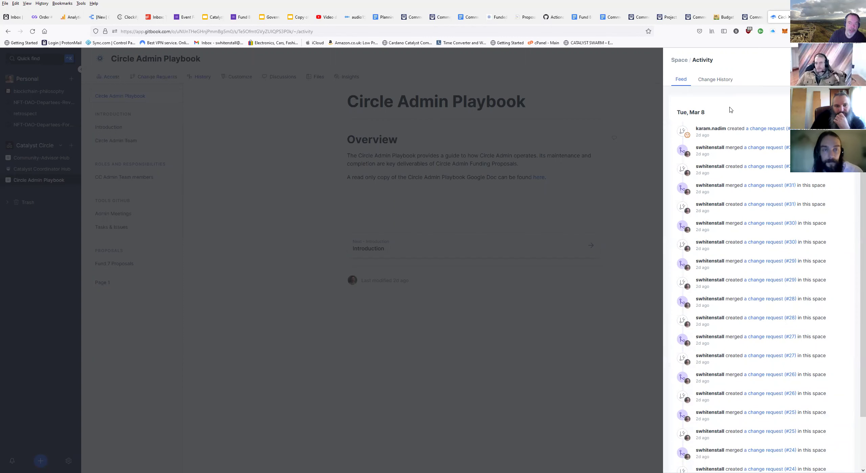
{"action": "left_click", "coordinate": [714, 85]}
Examine the customization settings for the space's presentation, logos, theming, integrations, header links and features, and return to the playbook page.
{"action": "left_click", "coordinate": [247, 76]}
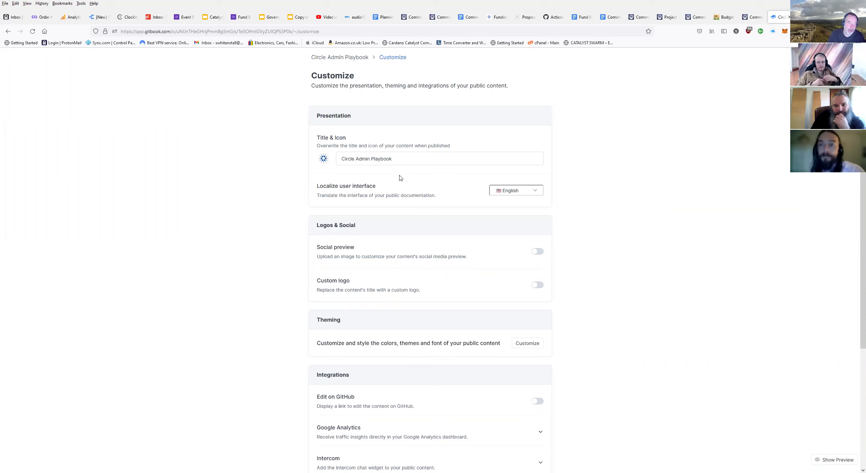
{"action": "left_click", "coordinate": [397, 159]}
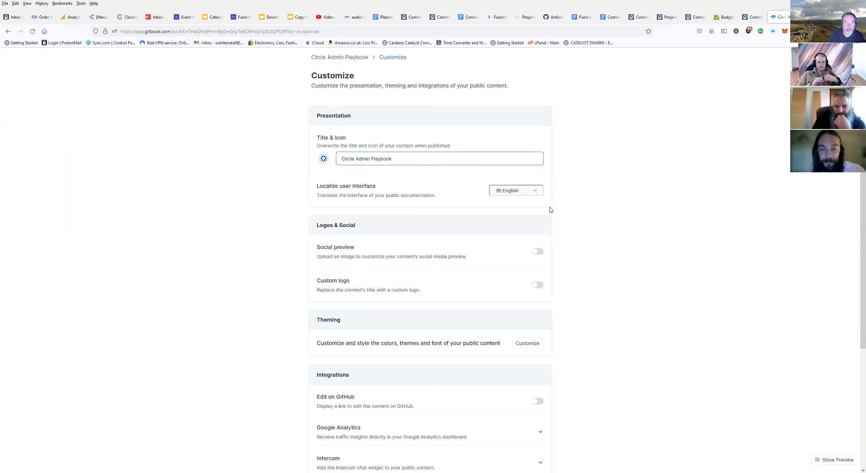
{"action": "scroll", "coordinate": [578, 259], "scroll_direction": "down", "scroll_amount": 3}
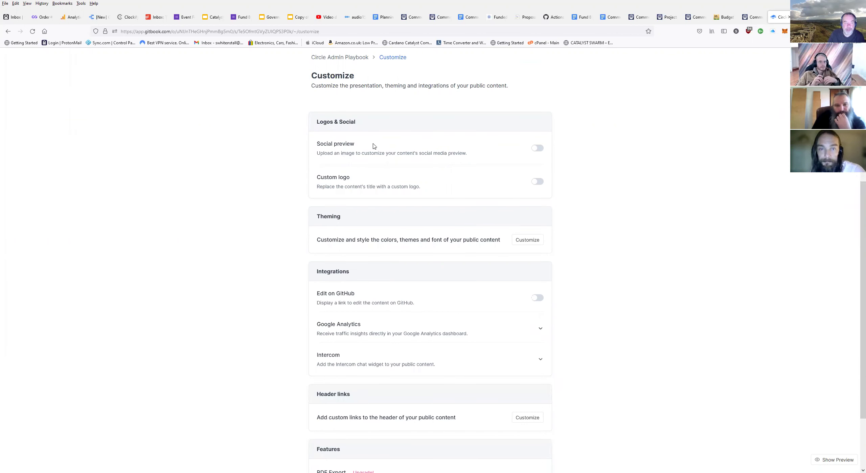
{"action": "scroll", "coordinate": [306, 280], "scroll_direction": "down", "scroll_amount": 1}
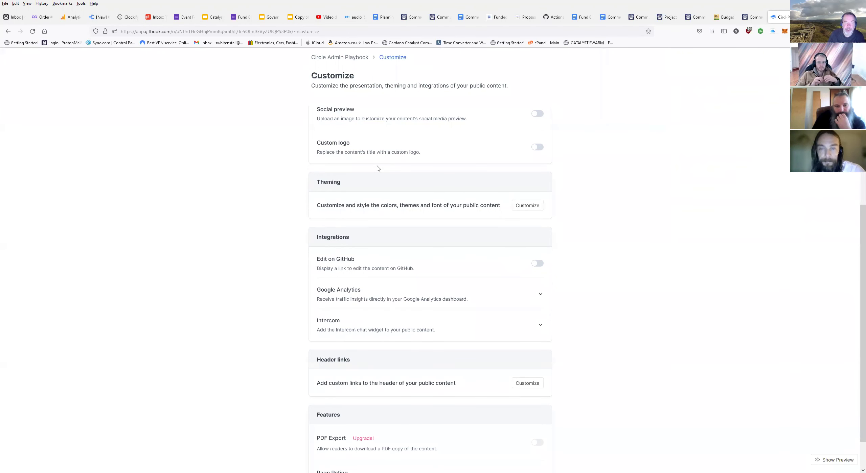
{"action": "scroll", "coordinate": [577, 352], "scroll_direction": "down", "scroll_amount": 1}
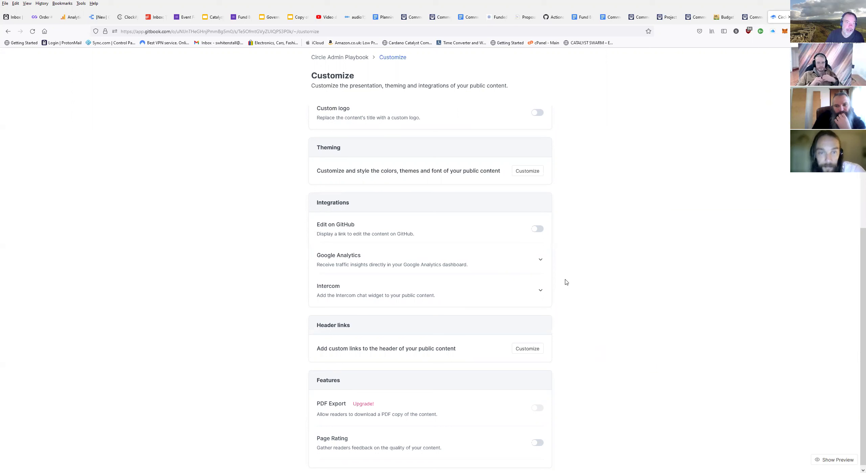
{"action": "scroll", "coordinate": [566, 282], "scroll_direction": "up", "scroll_amount": 5}
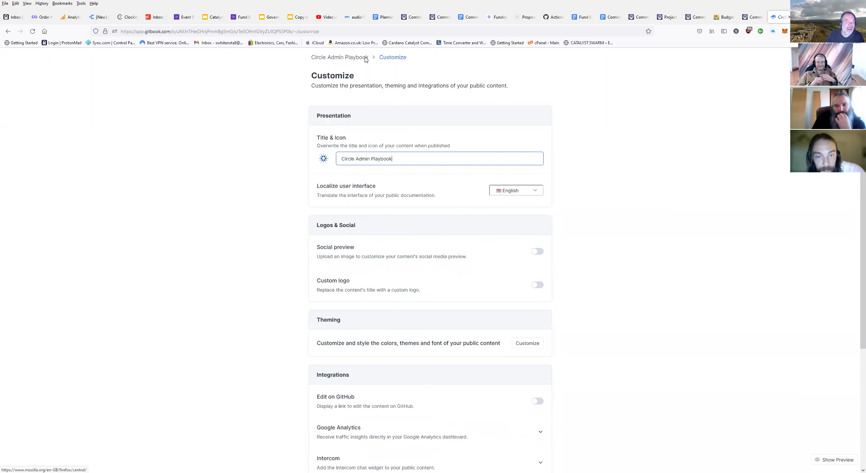
{"action": "left_click", "coordinate": [8, 32]}
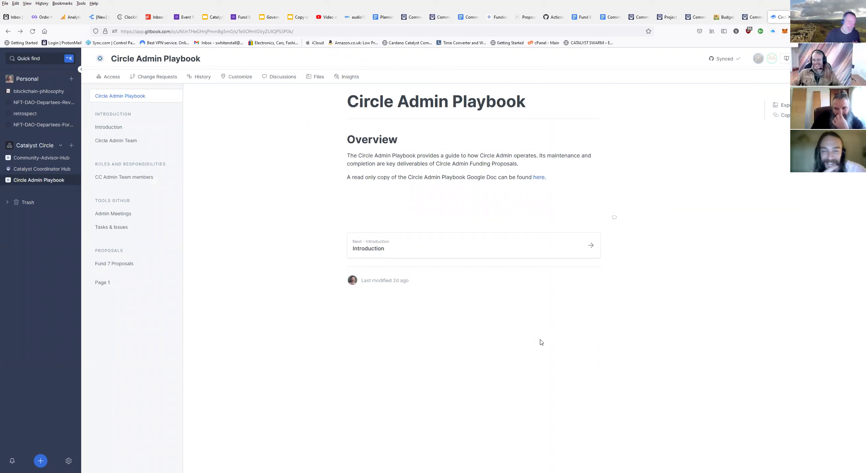
Check the space's open comments and its direct discussions.
{"action": "left_click", "coordinate": [281, 79]}
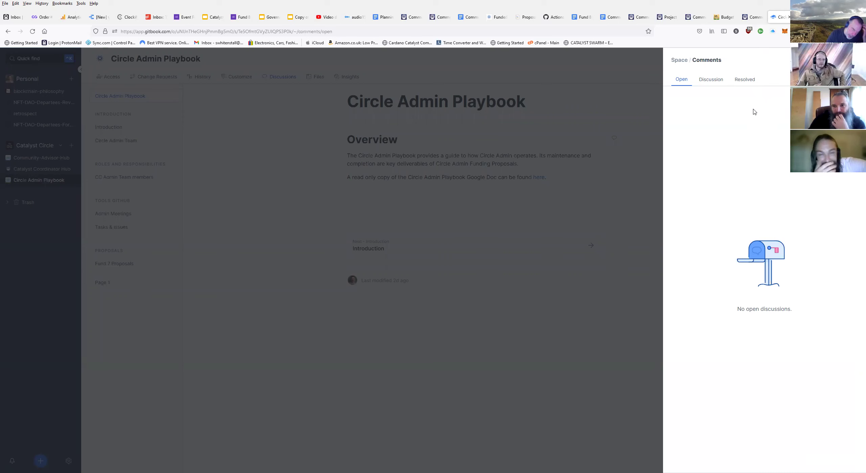
{"action": "left_click", "coordinate": [712, 85]}
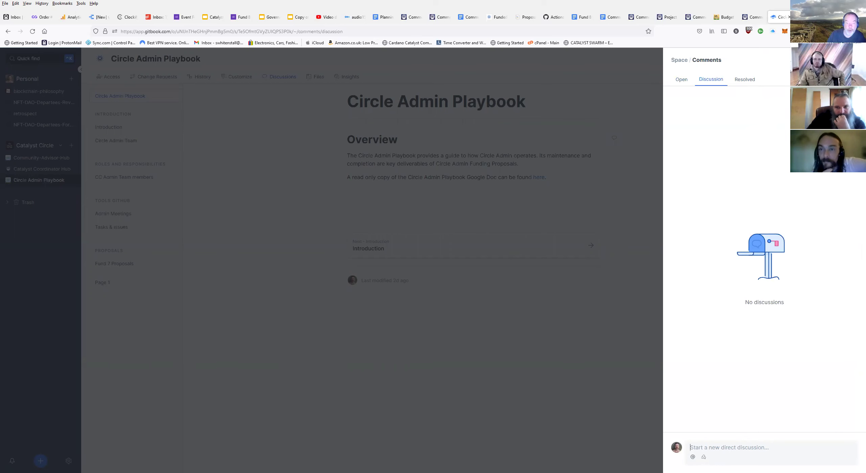
{"action": "key", "text": "Escape"}
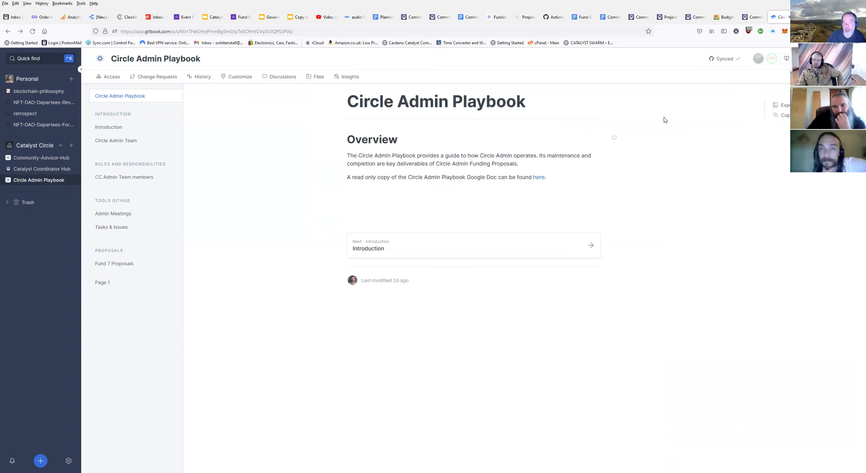
Review the files uploaded to the space and its page traffic insights.
{"action": "left_click", "coordinate": [317, 78]}
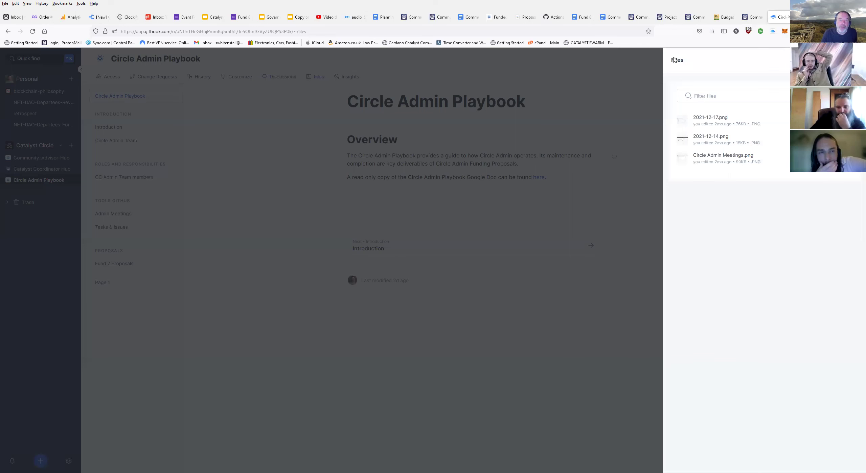
{"action": "left_click", "coordinate": [854, 60]}
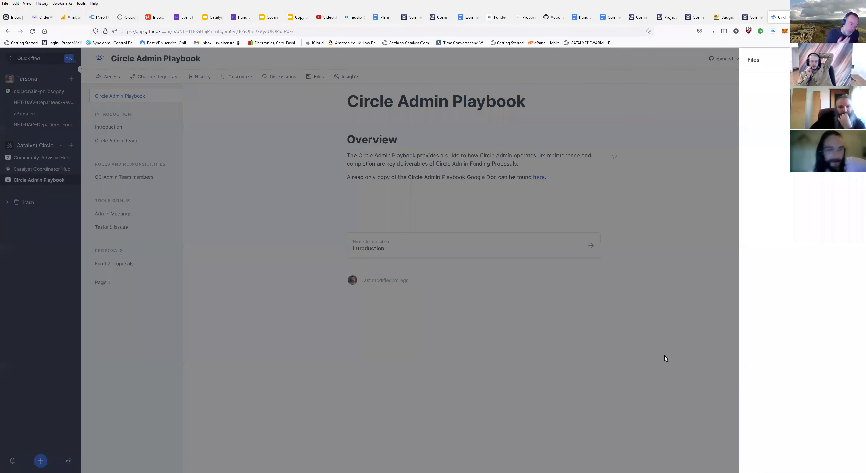
{"action": "key", "text": "alt+Right"}
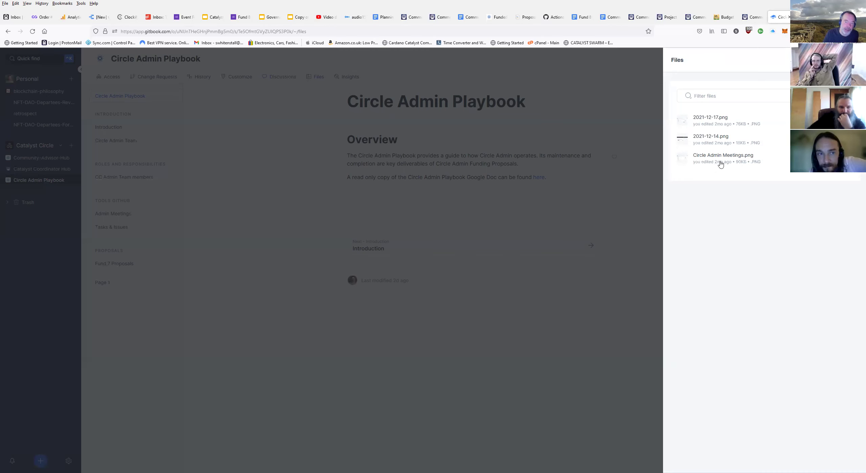
{"action": "key", "text": "alt+Left"}
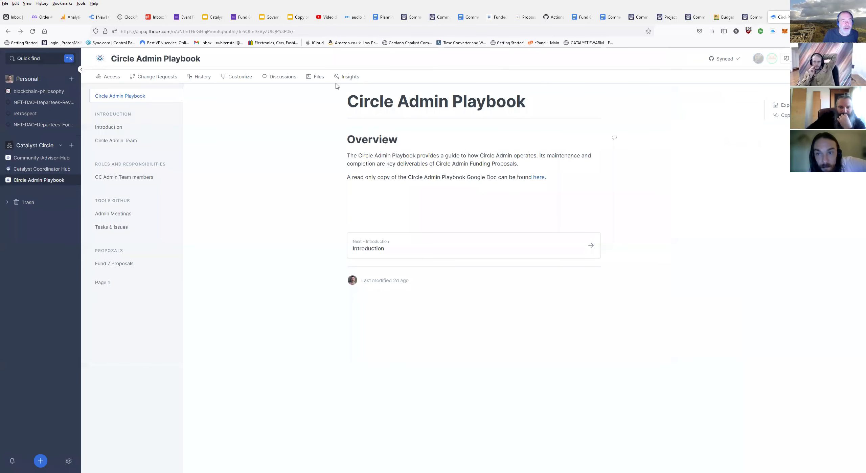
{"action": "left_click", "coordinate": [353, 77]}
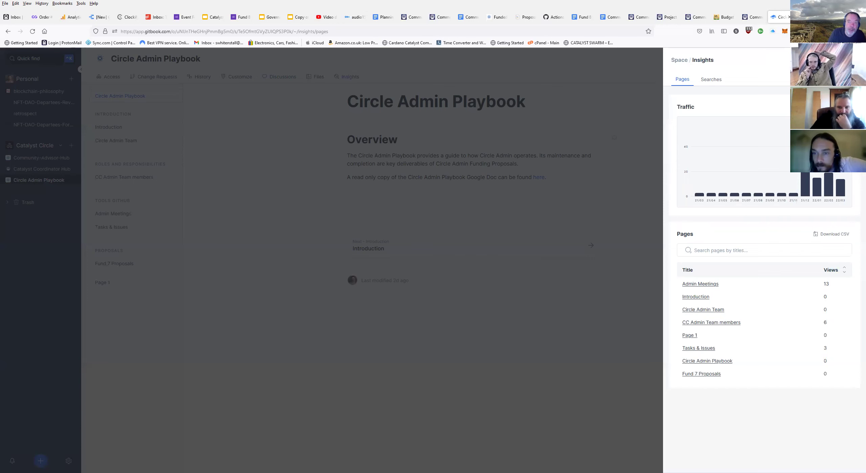
{"action": "left_click", "coordinate": [602, 143]}
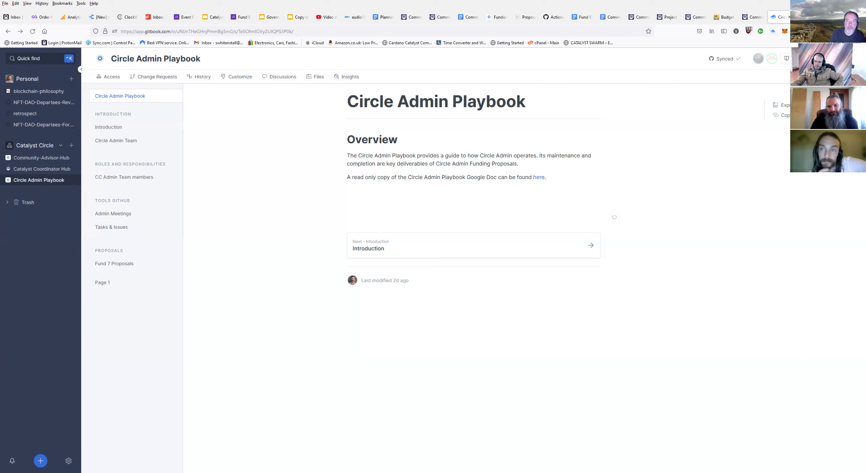
Look over the management actions available for the Circle Admin Playbook space.
{"action": "left_click", "coordinate": [840, 59]}
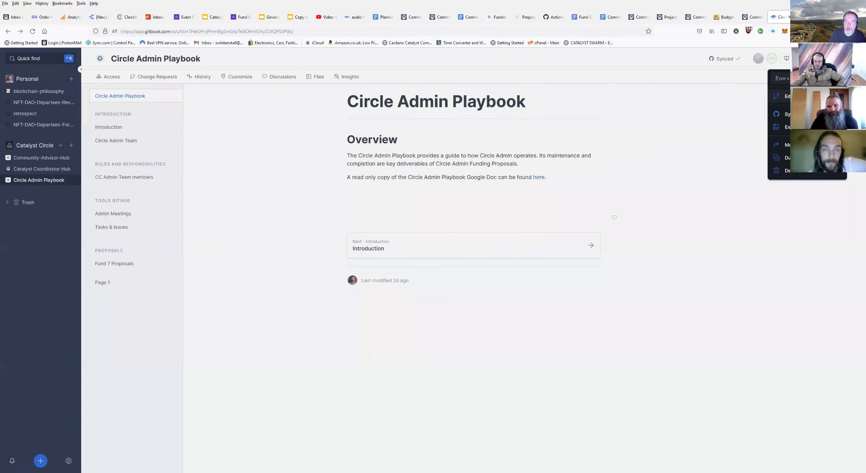
{"action": "left_click", "coordinate": [792, 269]}
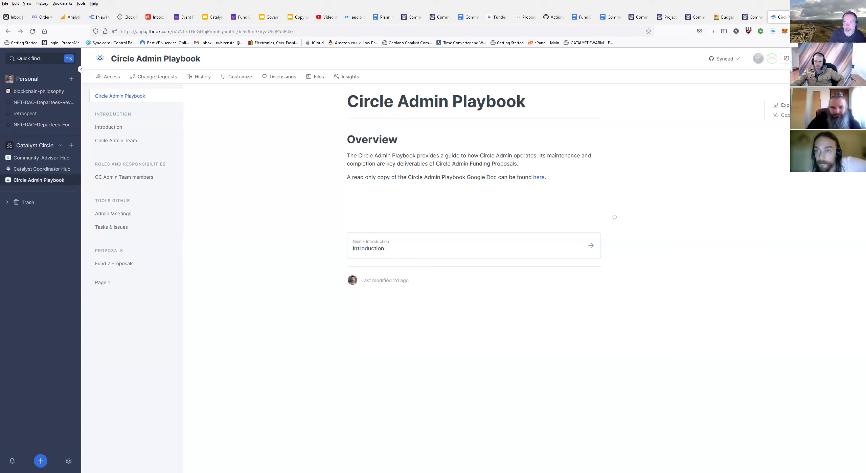
{"action": "left_click", "coordinate": [840, 59]}
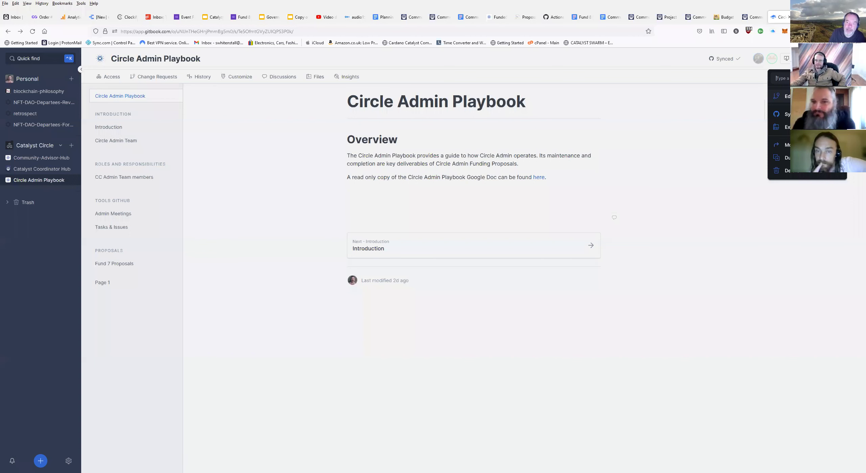
{"action": "left_click", "coordinate": [787, 260]}
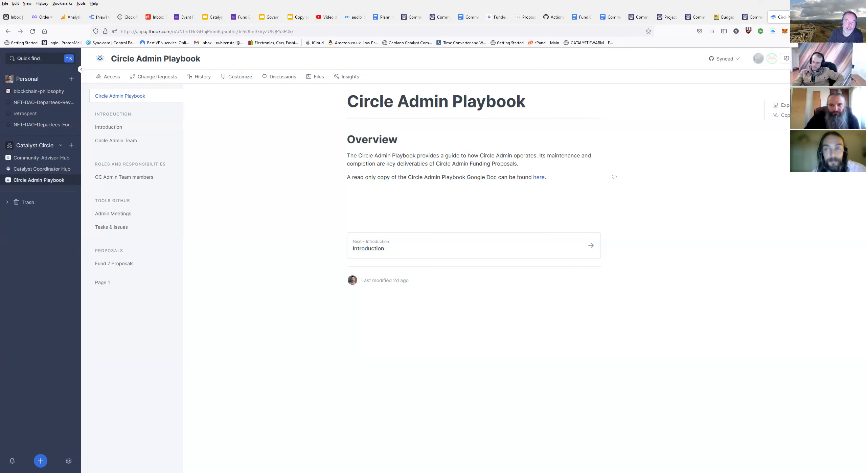
Open the Circle Admin Playbook page for editing and add the paragraph "Add content" below the Google Doc sentence.
{"action": "left_click", "coordinate": [786, 58]}
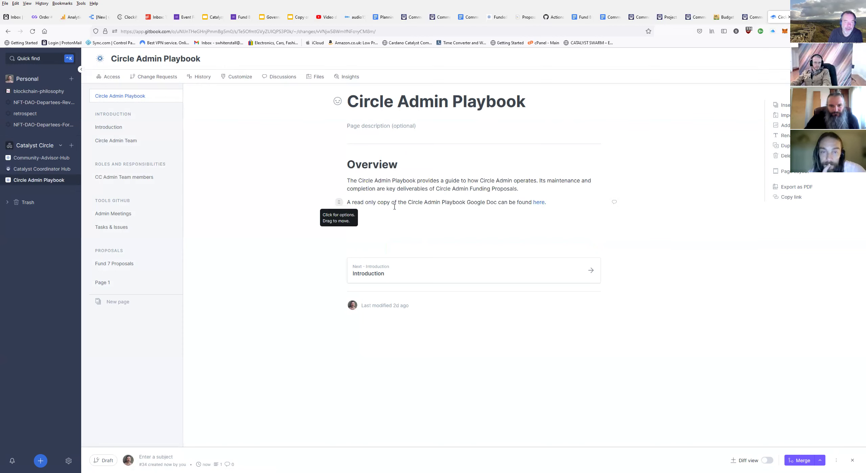
{"action": "left_click", "coordinate": [557, 204]}
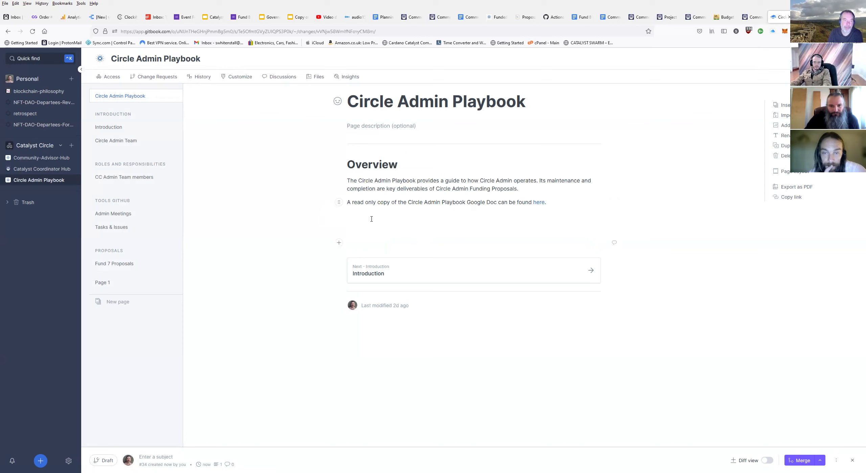
{"action": "key", "text": "Return"}
{"action": "type", "text": "Add content"}
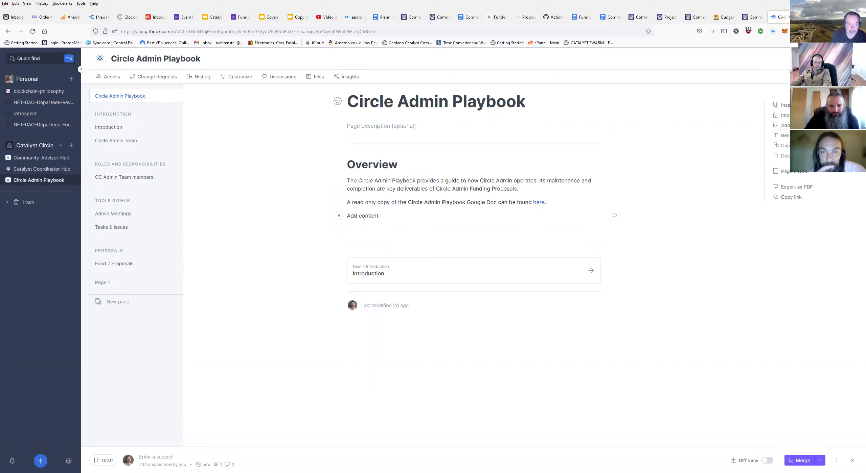
{"action": "key", "text": "Return"}
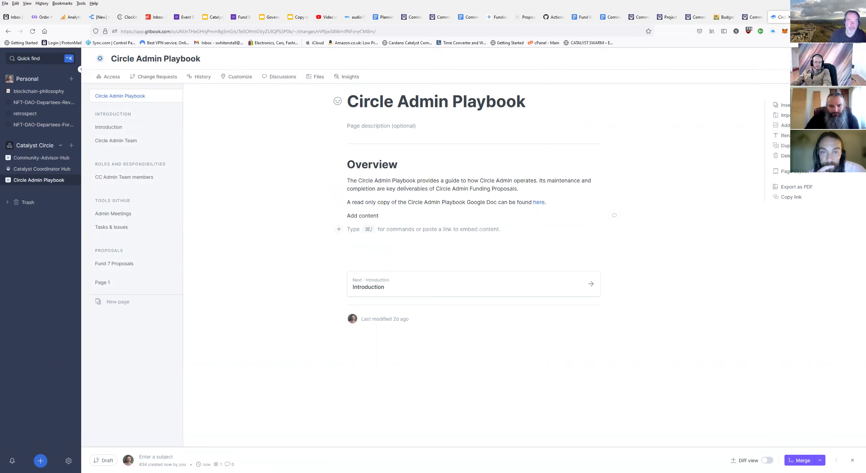
Look through the block types and embeds that can be inserted below the "Add content" paragraph.
{"action": "left_click", "coordinate": [339, 230]}
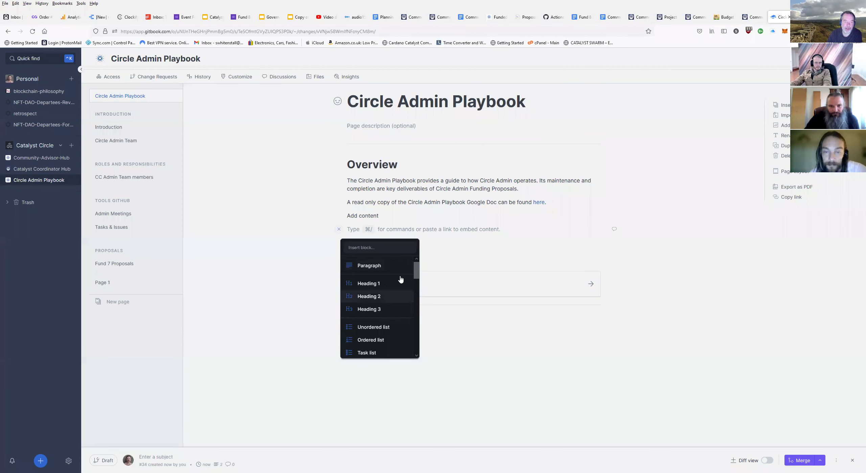
{"action": "scroll", "coordinate": [416, 289], "scroll_direction": "down", "scroll_amount": 2}
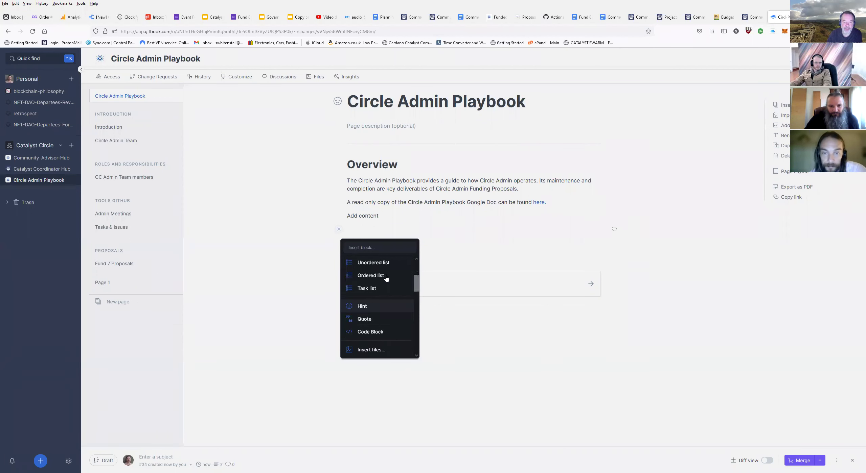
{"action": "scroll", "coordinate": [386, 284], "scroll_direction": "down", "scroll_amount": 1}
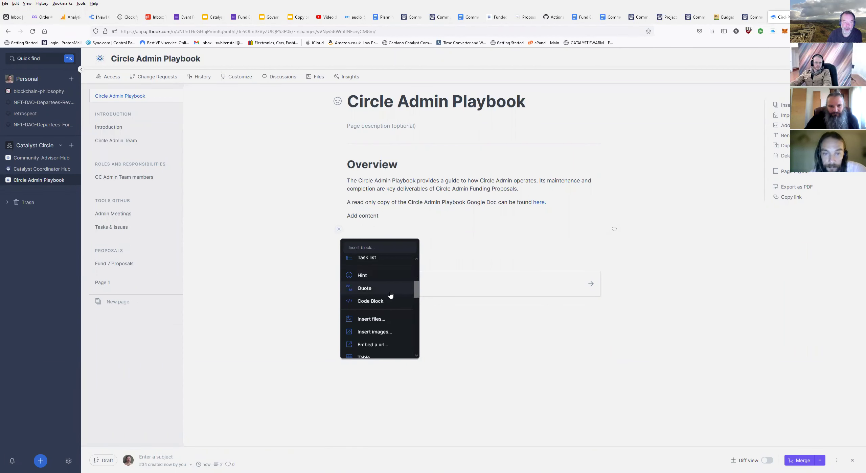
{"action": "scroll", "coordinate": [418, 297], "scroll_direction": "down", "scroll_amount": 3}
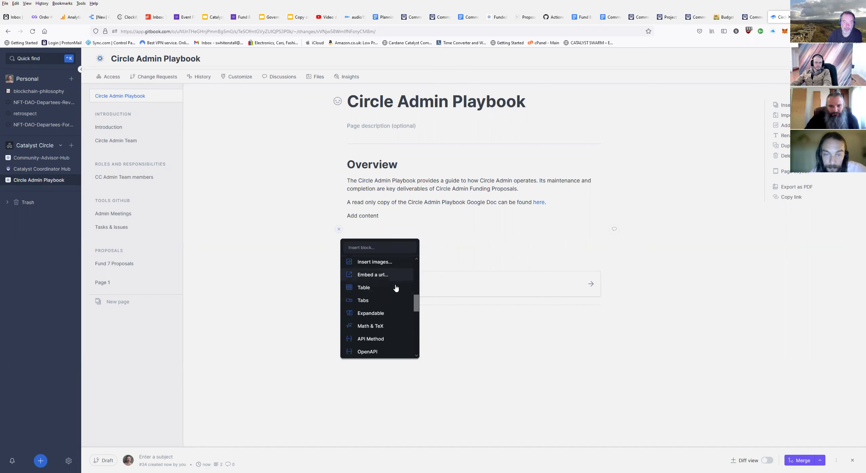
{"action": "scroll", "coordinate": [395, 287], "scroll_direction": "up", "scroll_amount": 3}
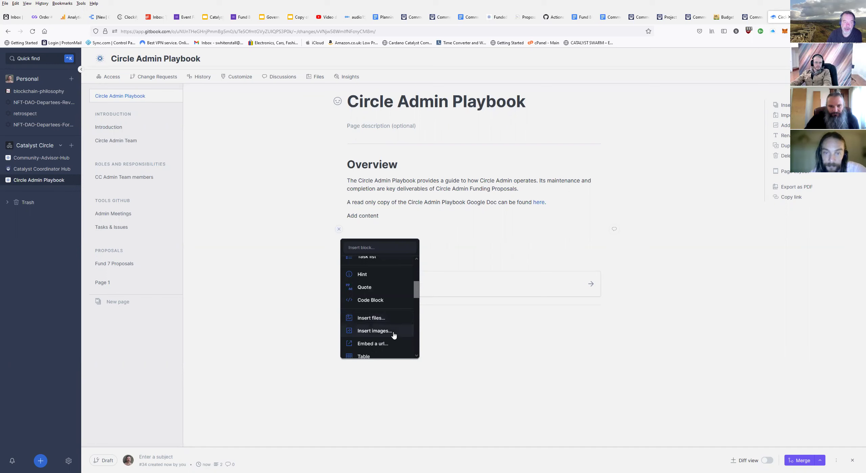
{"action": "scroll", "coordinate": [417, 299], "scroll_direction": "down", "scroll_amount": 3}
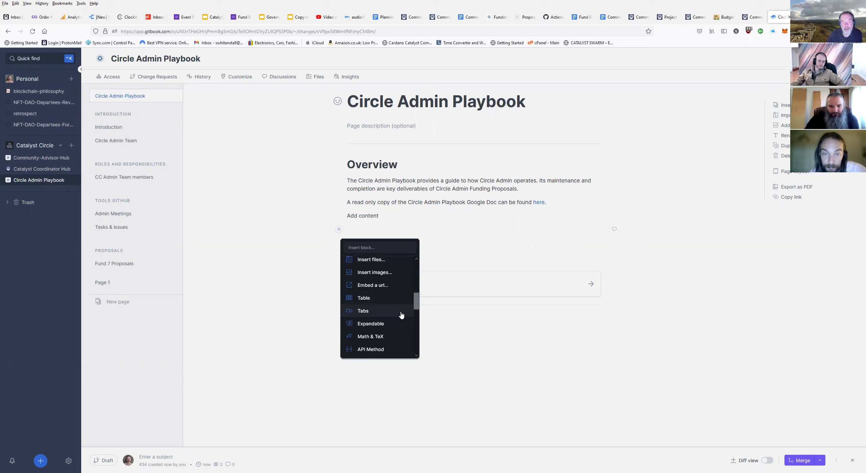
{"action": "scroll", "coordinate": [416, 300], "scroll_direction": "down", "scroll_amount": 3}
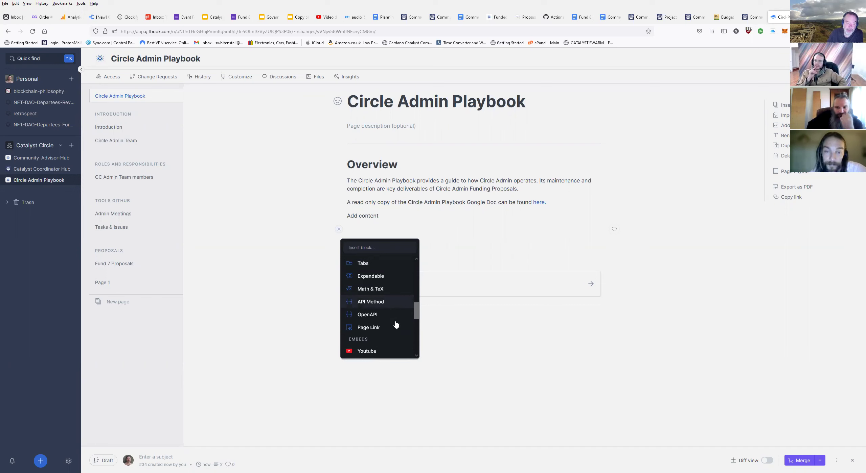
{"action": "left_click_drag", "start_coordinate": [417, 316], "coordinate": [418, 330]}
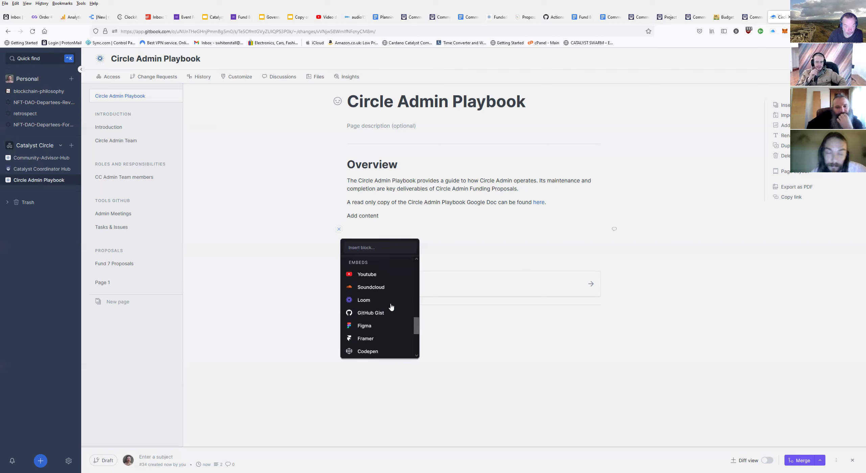
{"action": "scroll", "coordinate": [418, 341], "scroll_direction": "down", "scroll_amount": 3}
{"action": "scroll", "coordinate": [420, 348], "scroll_direction": "down", "scroll_amount": 1}
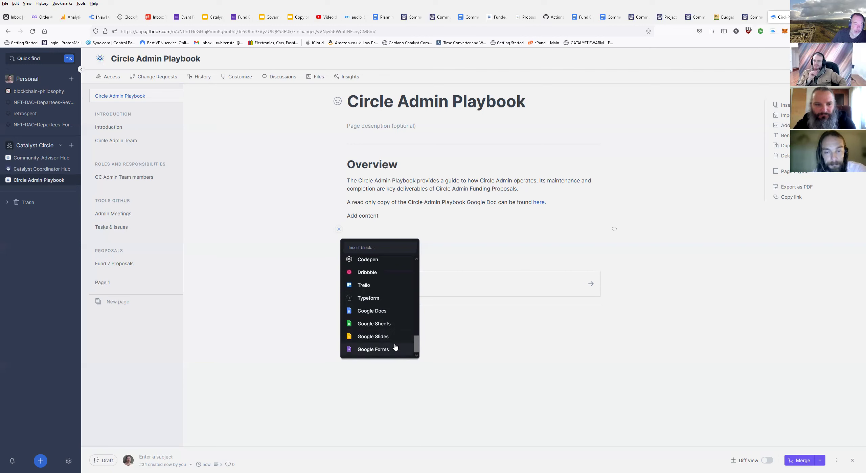
{"action": "left_click_drag", "start_coordinate": [416, 344], "coordinate": [417, 322]}
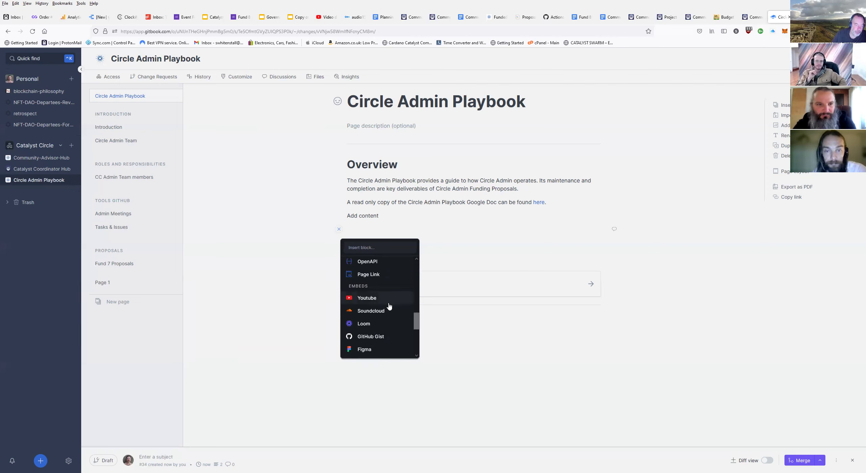
{"action": "left_click_drag", "start_coordinate": [416, 321], "coordinate": [416, 300]}
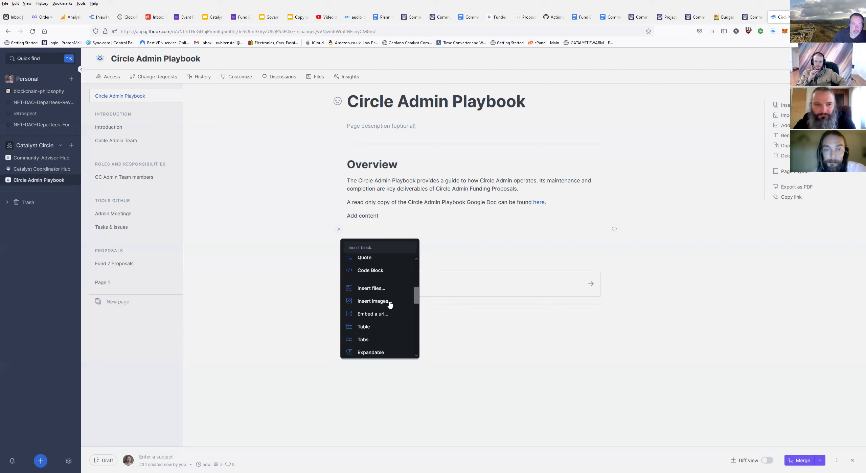
Insert the image file 2022-03-10 (1) from the Screenshots folder below the "Add content" paragraph.
{"action": "left_click", "coordinate": [390, 304]}
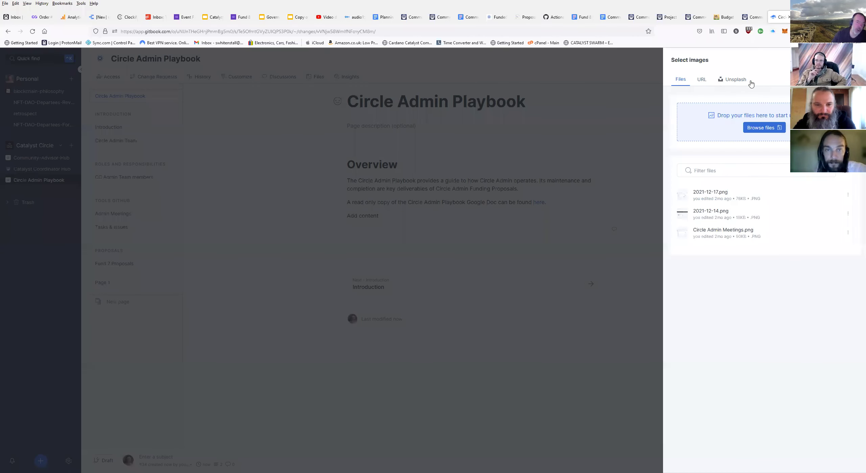
{"action": "left_click", "coordinate": [761, 131]}
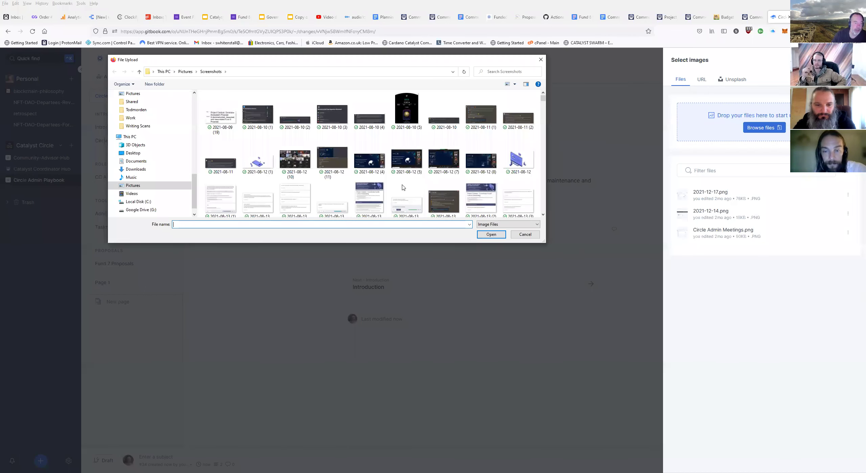
{"action": "left_click", "coordinate": [486, 118]}
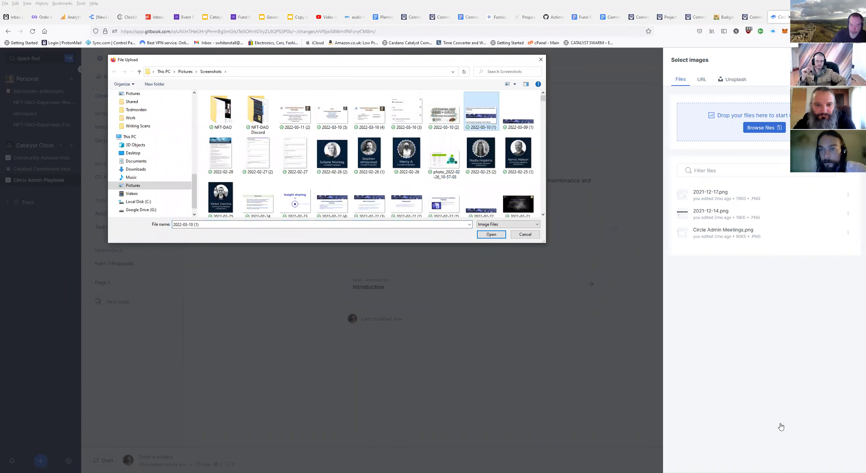
{"action": "key", "text": "Return"}
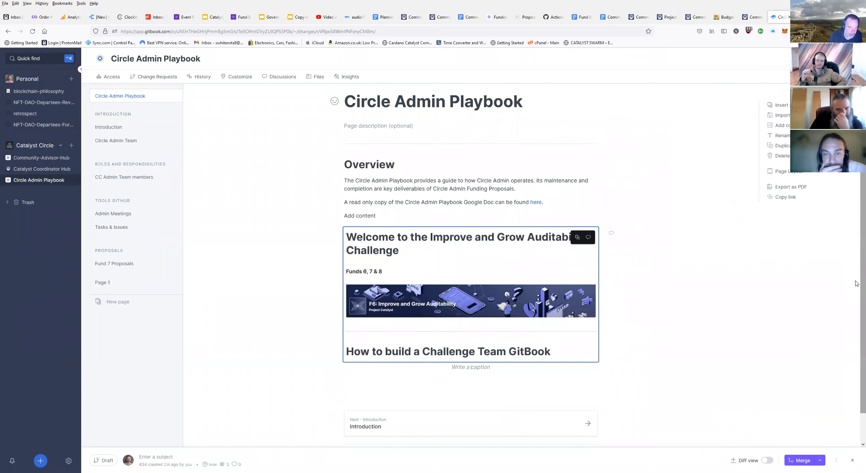
Caption the inserted image "this is a caption" and start an empty paragraph below it.
{"action": "type", "text": "this"}
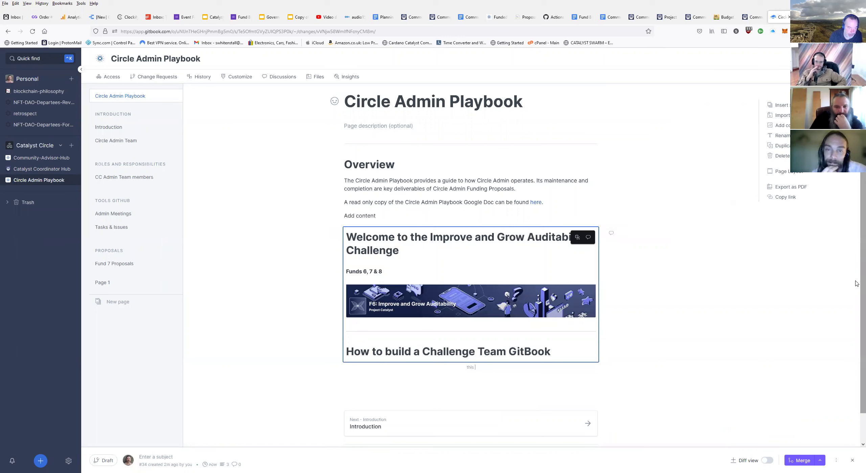
{"action": "type", "text": " is a "}
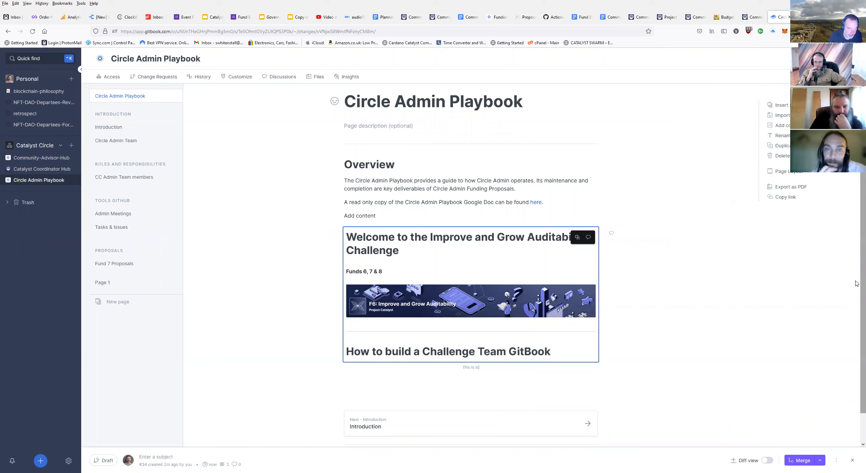
{"action": "type", "text": "caption"}
{"action": "key", "text": "Return"}
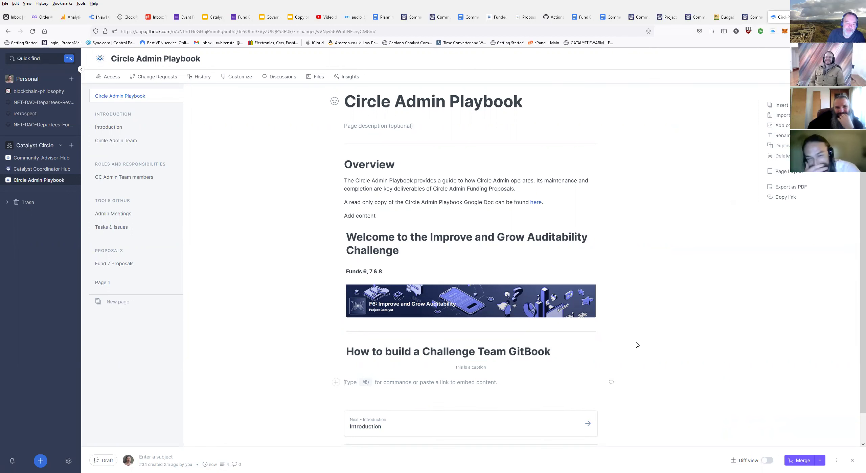
Add three separate paragraphs reading One, Two and Three below the image caption.
{"action": "scroll", "coordinate": [637, 345], "scroll_direction": "down", "scroll_amount": 2}
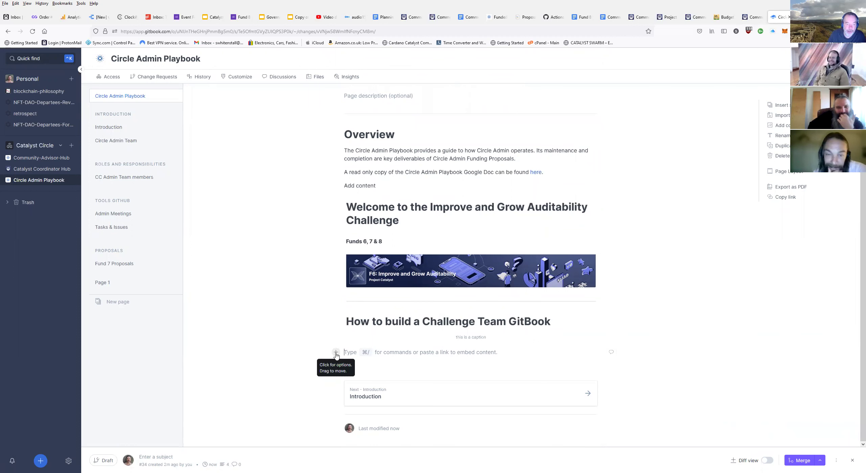
{"action": "left_click", "coordinate": [335, 353]}
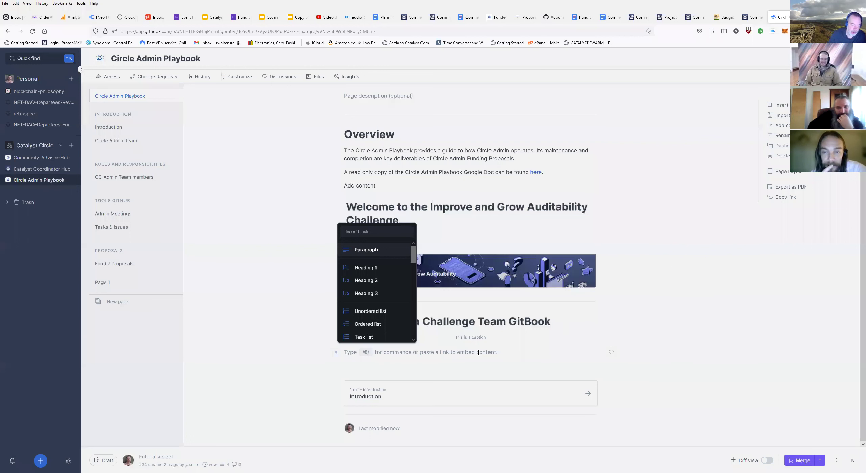
{"action": "left_click", "coordinate": [478, 353]}
{"action": "type", "text": "One"}
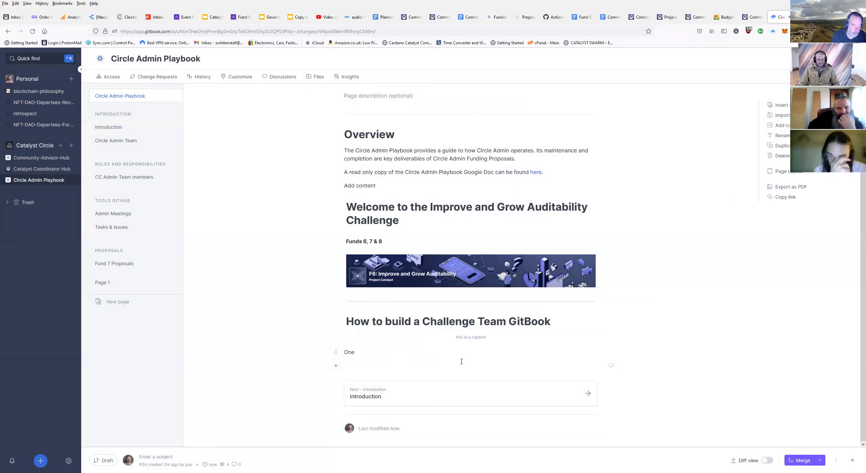
{"action": "key", "text": "Return"}
{"action": "type", "text": "Two"}
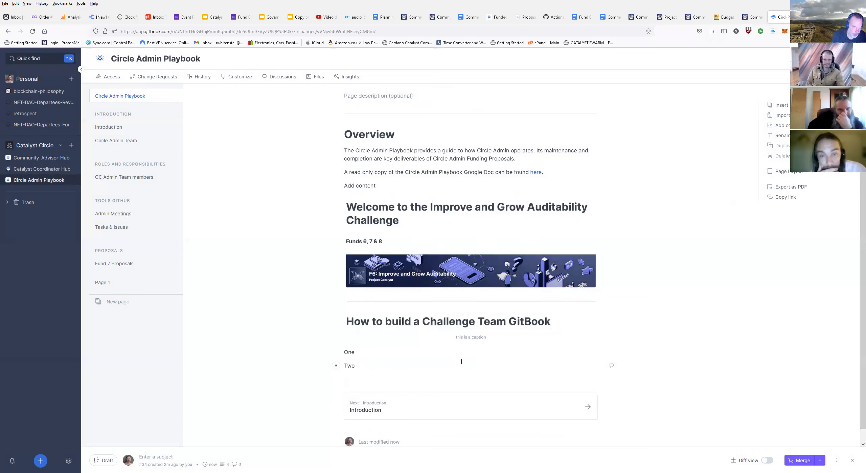
{"action": "key", "text": "Return"}
{"action": "type", "text": "Three"}
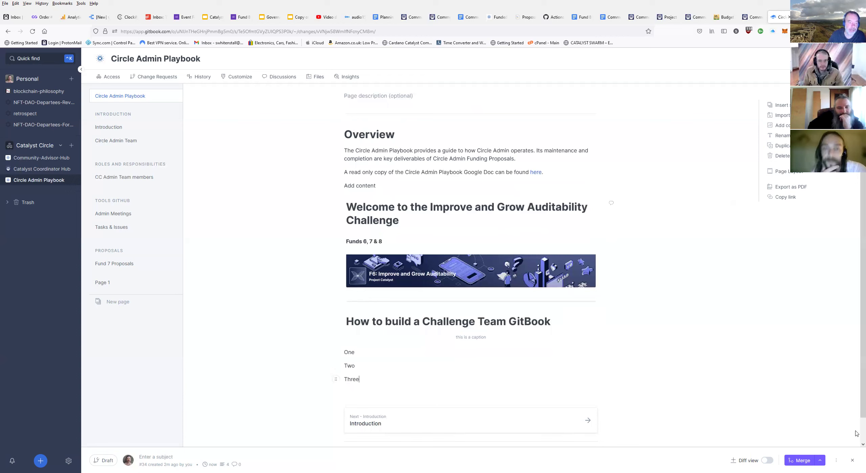
Format One as Heading 1, Two as Heading 2 and Three as Heading 3.
{"action": "left_click", "coordinate": [363, 353]}
{"action": "left_click", "coordinate": [335, 352]}
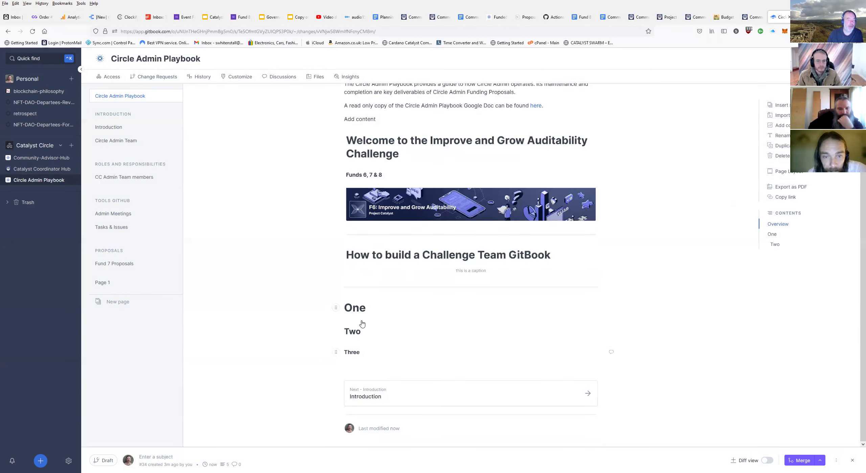
{"action": "left_click", "coordinate": [363, 308]}
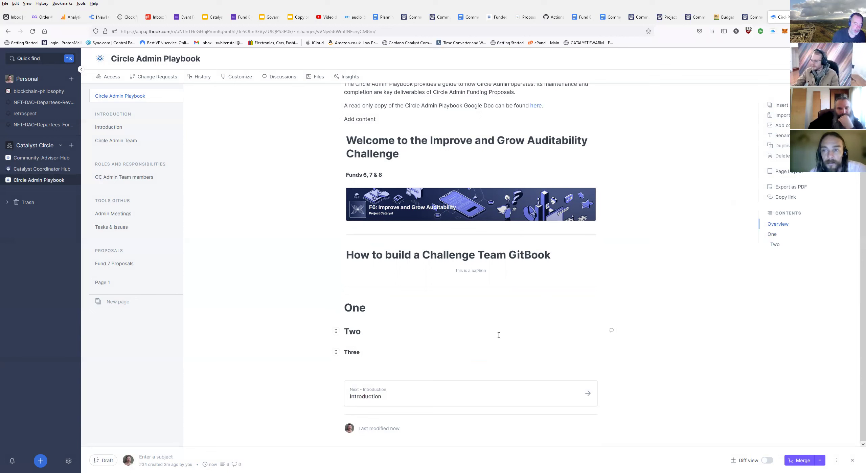
Change Three to Heading 1, and delete the One, Two and Three headings from the page.
{"action": "left_click", "coordinate": [336, 352]}
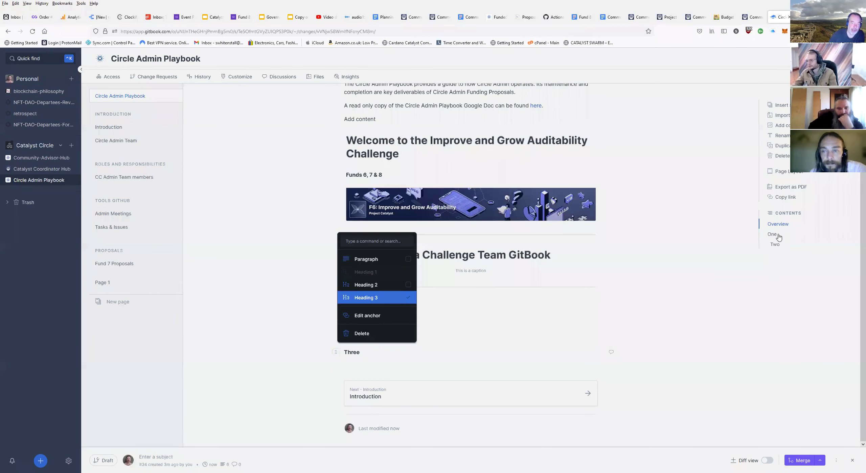
{"action": "left_click", "coordinate": [366, 272]}
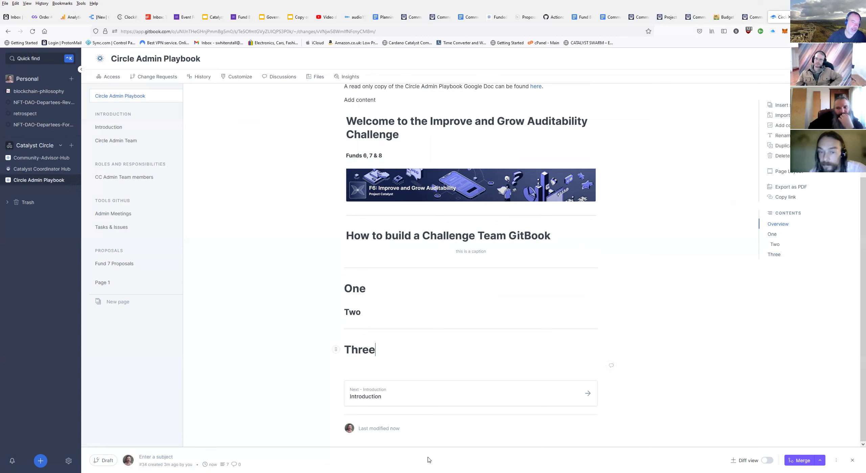
{"action": "left_click_drag", "start_coordinate": [344, 289], "coordinate": [398, 362]}
{"action": "key", "text": "Delete"}
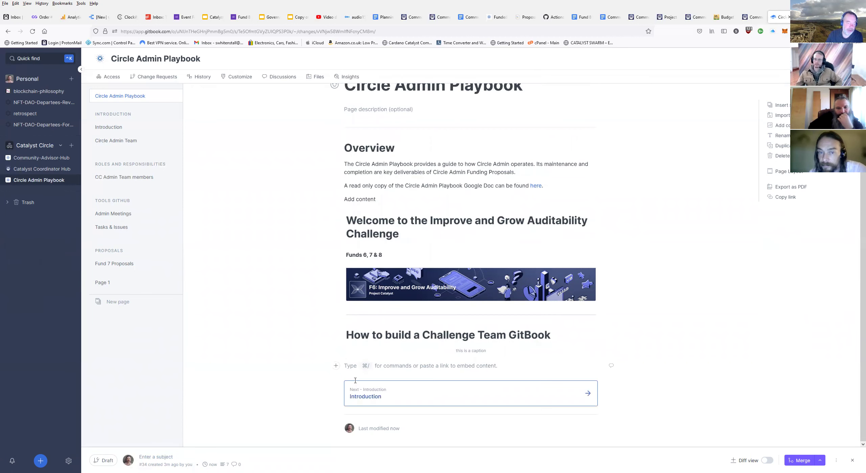
Insert a hint block below the image caption reading "This is a hint" and give it the red warning style.
{"action": "left_click", "coordinate": [335, 366]}
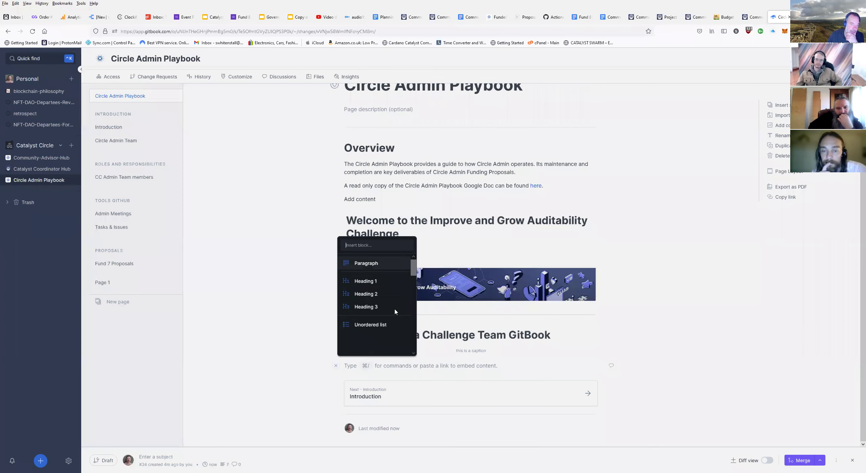
{"action": "left_click", "coordinate": [383, 304]}
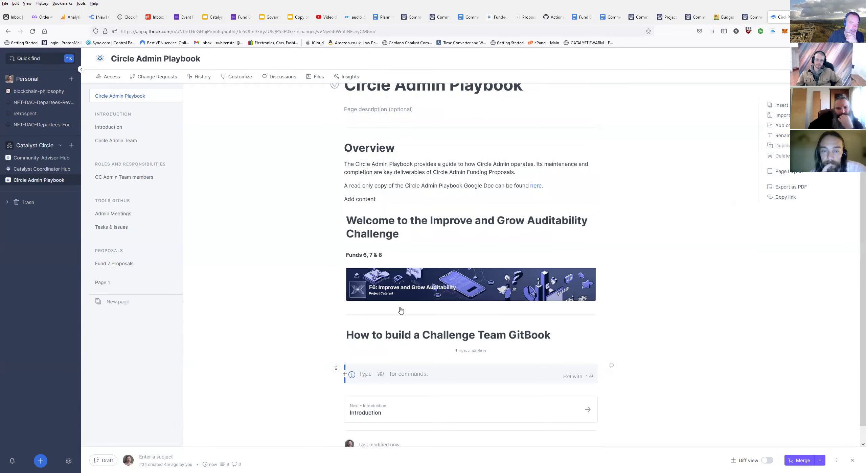
{"action": "type", "text": "This is a hint"}
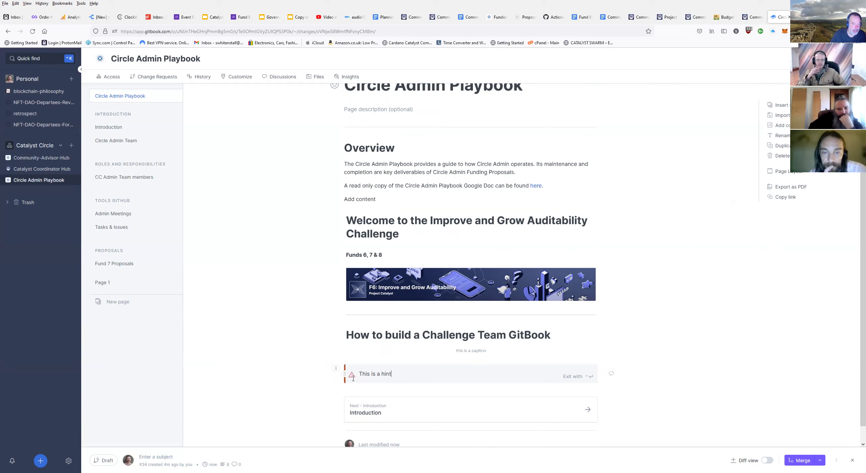
Cycle the hint's style to the green checkmark and back to the red warning, and delete the hint block.
{"action": "left_click", "coordinate": [351, 375]}
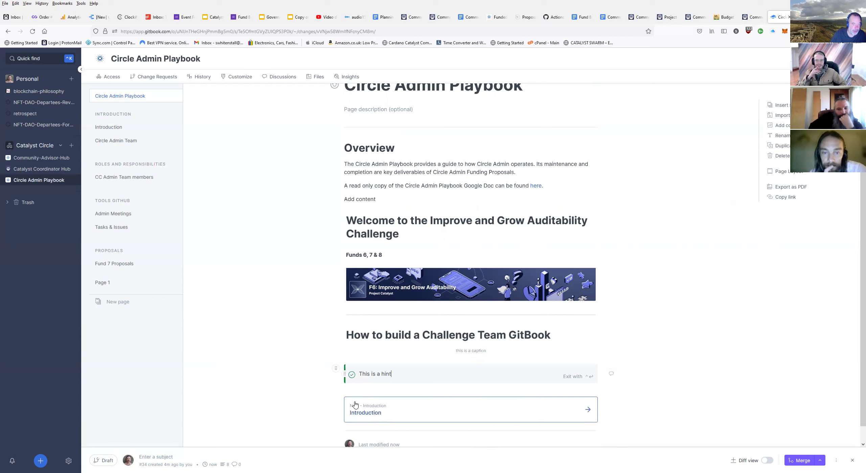
{"action": "left_click", "coordinate": [354, 377]}
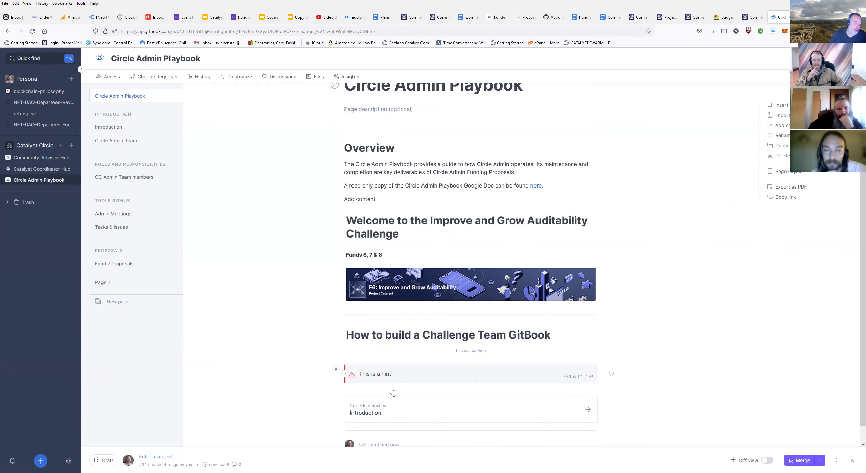
{"action": "left_click", "coordinate": [335, 370]}
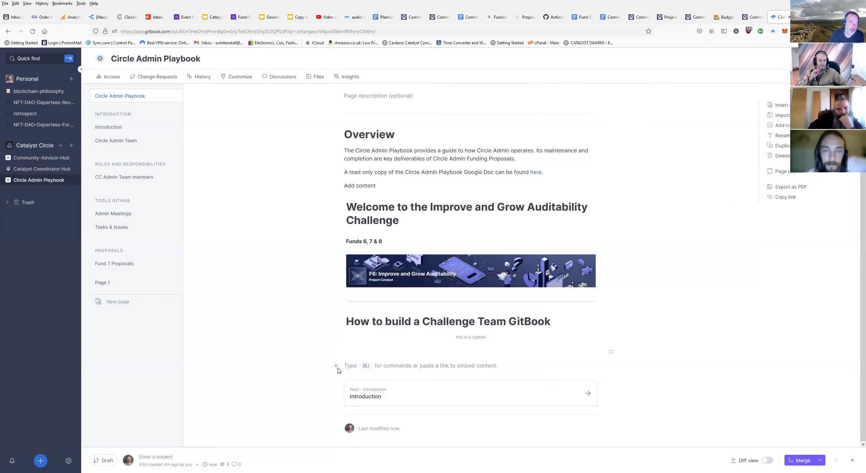
Insert a three-column table block below the image caption.
{"action": "left_click", "coordinate": [337, 369]}
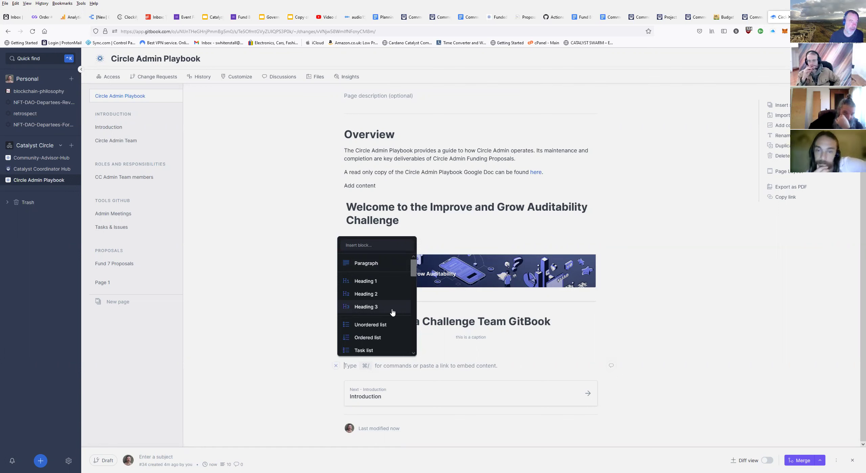
{"action": "scroll", "coordinate": [387, 312], "scroll_direction": "down", "scroll_amount": 3}
{"action": "scroll", "coordinate": [384, 315], "scroll_direction": "down", "scroll_amount": 3}
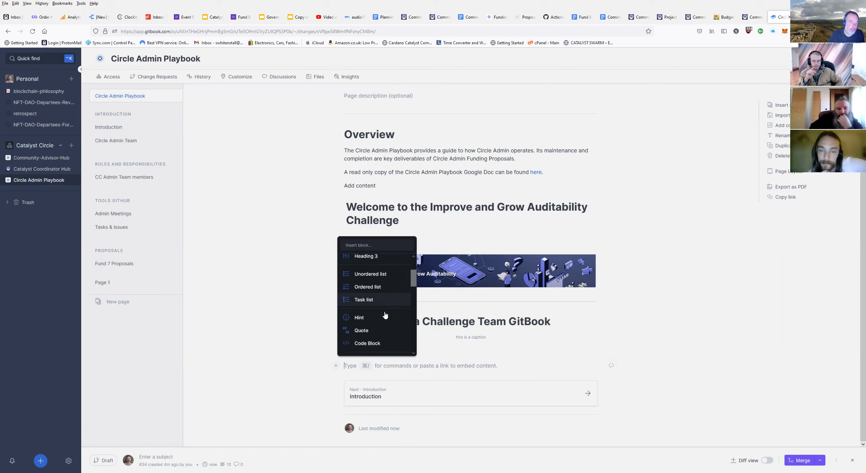
{"action": "scroll", "coordinate": [384, 328], "scroll_direction": "down", "scroll_amount": 3}
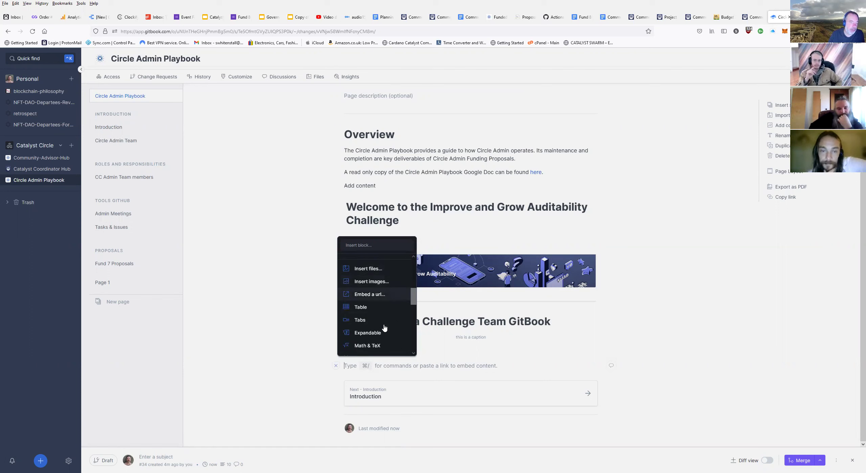
{"action": "left_click", "coordinate": [383, 282]}
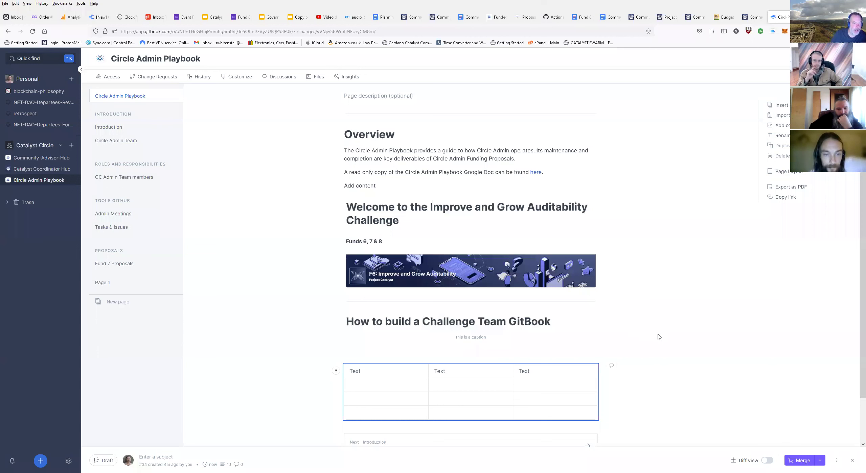
Check the first column's options, and rename that column to "Title 1".
{"action": "scroll", "coordinate": [643, 353], "scroll_direction": "down", "scroll_amount": 2}
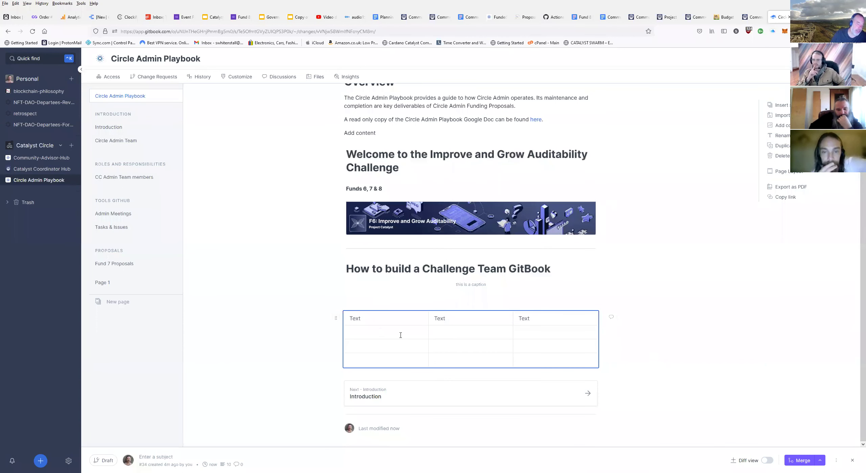
{"action": "left_click", "coordinate": [422, 322]}
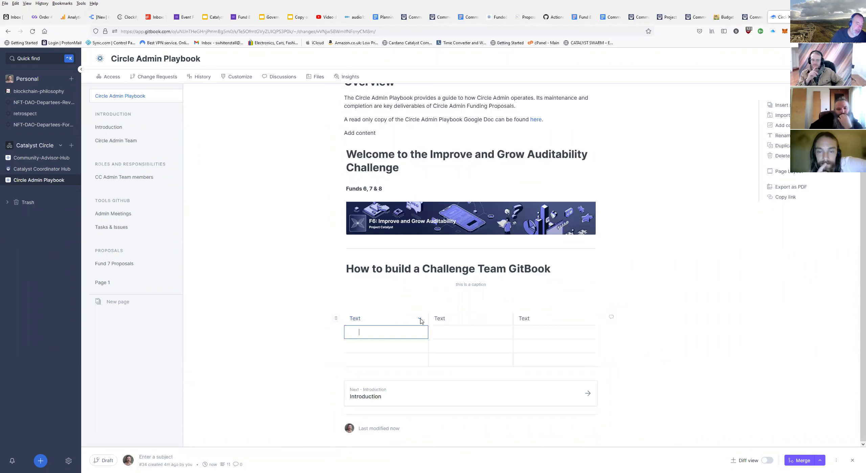
{"action": "left_click", "coordinate": [421, 323]}
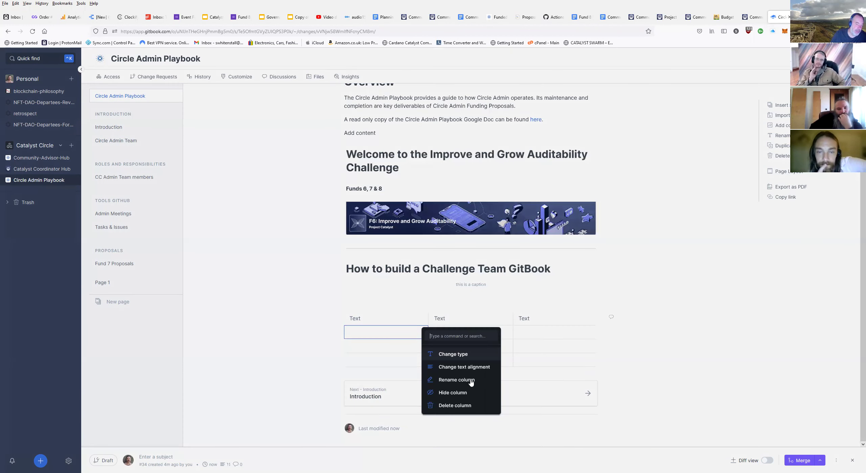
{"action": "left_click", "coordinate": [662, 297]}
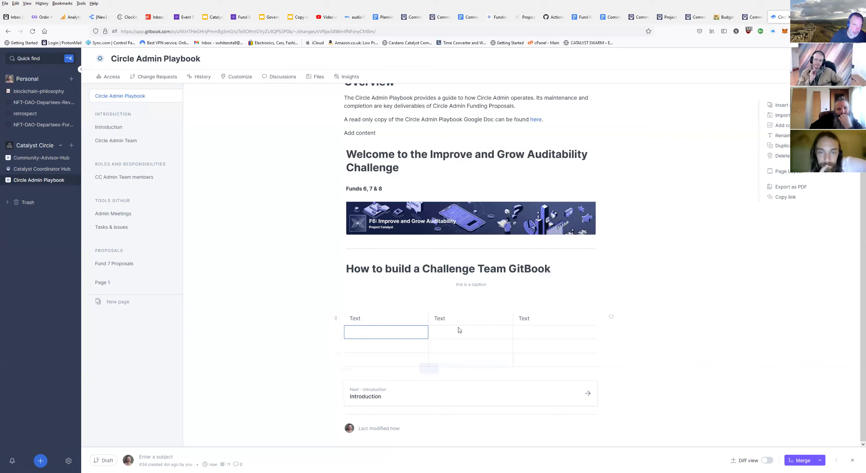
{"action": "left_click", "coordinate": [443, 322]}
{"action": "type", "text": "Title 1"}
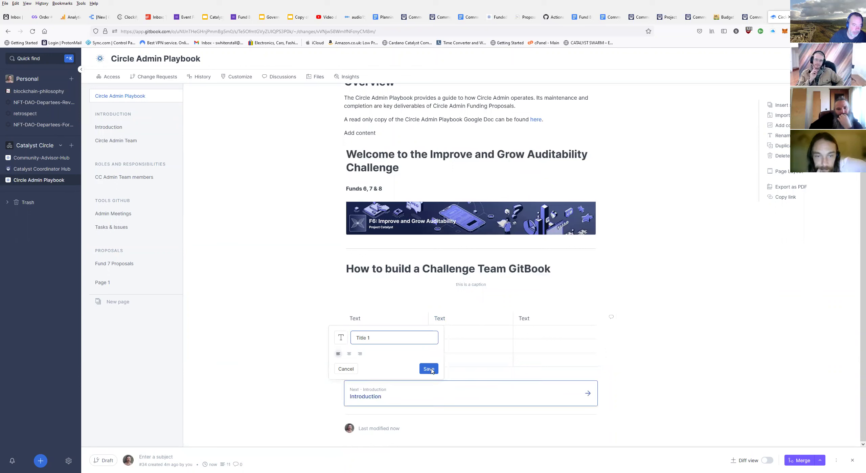
{"action": "key", "text": "Return"}
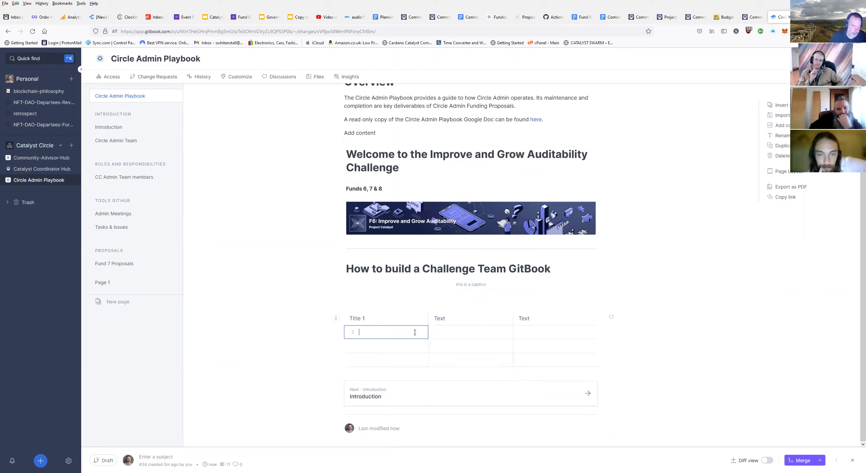
Enter vvv and 111 in the first two cells of the table's first row, and delete the table.
{"action": "type", "text": "vvv"}
{"action": "left_click", "coordinate": [445, 334]}
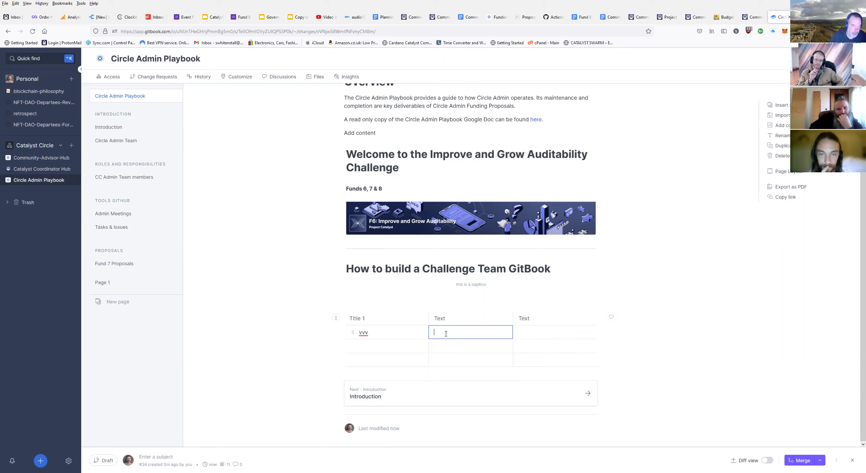
{"action": "type", "text": "111"}
{"action": "left_click", "coordinate": [630, 363]}
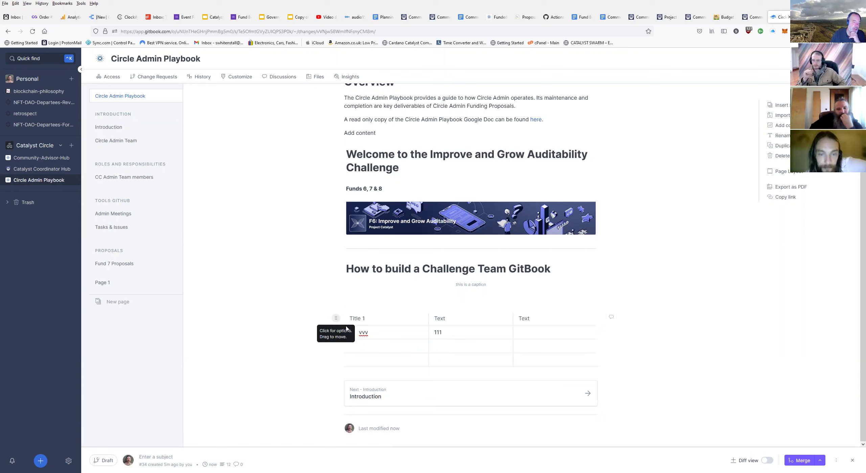
{"action": "left_click", "coordinate": [336, 319]}
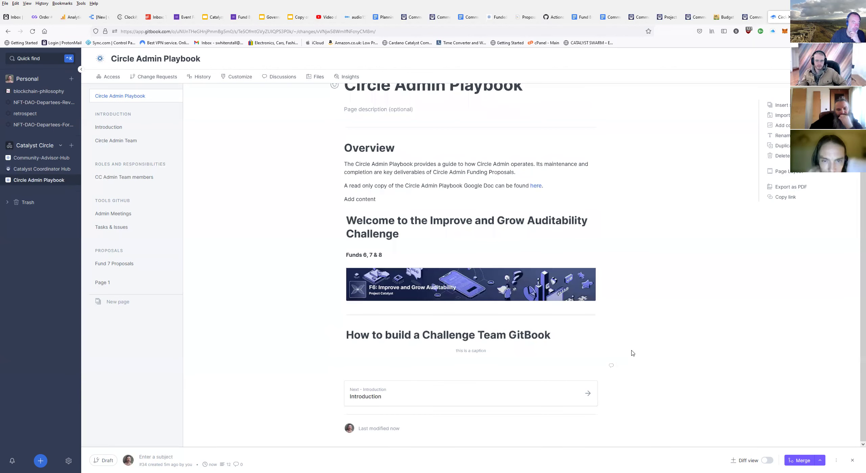
Insert a new three-column table below the image caption and look at the options of its second and third columns.
{"action": "left_click", "coordinate": [335, 366]}
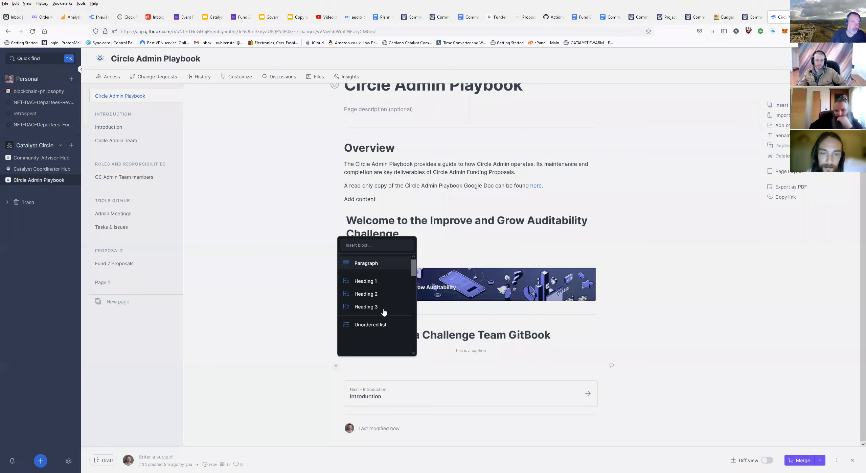
{"action": "left_click", "coordinate": [384, 314]}
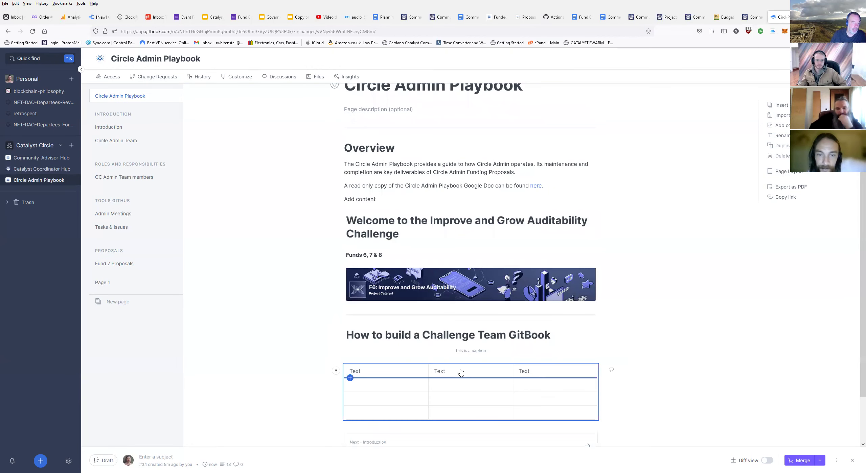
{"action": "left_click", "coordinate": [504, 372]}
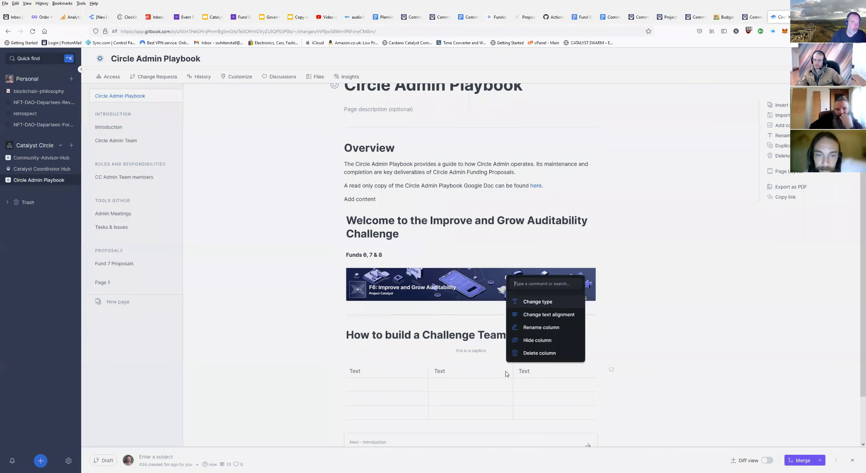
{"action": "left_click", "coordinate": [589, 373]}
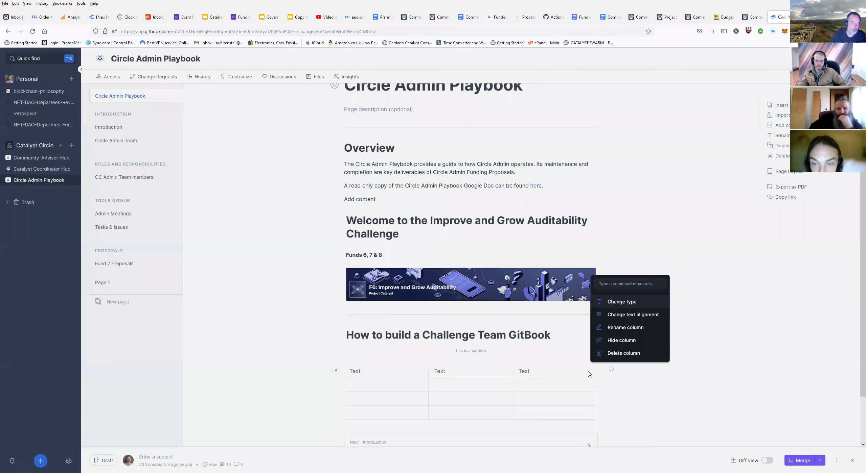
{"action": "left_click", "coordinate": [542, 372]}
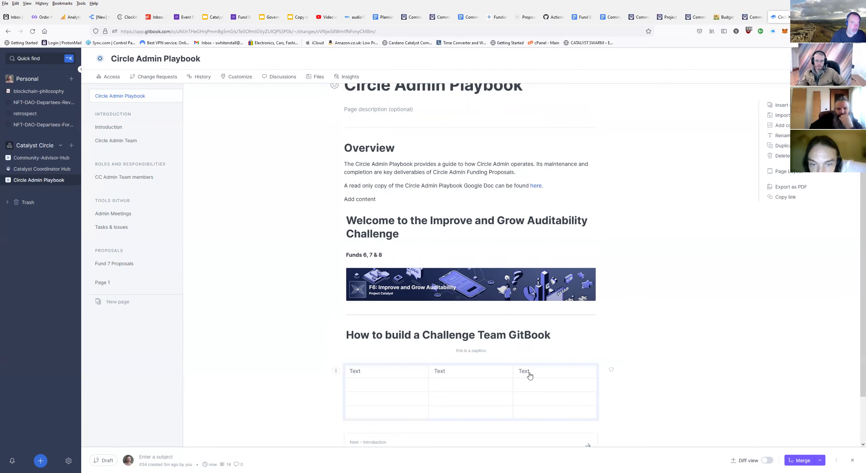
Examine the third column's settings, the column types on offer and its other column options.
{"action": "left_click", "coordinate": [524, 375]}
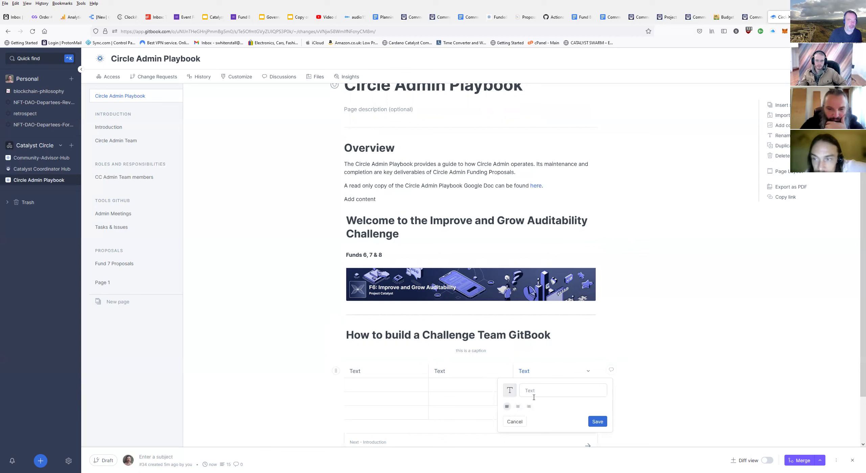
{"action": "left_click", "coordinate": [622, 371]}
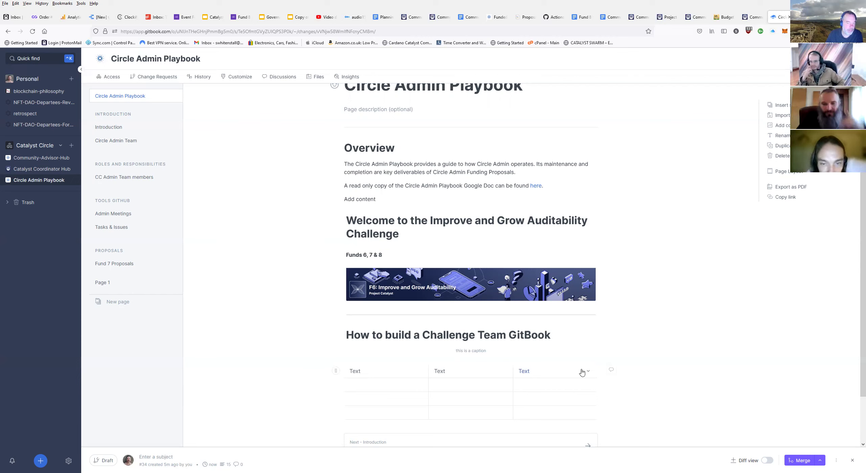
{"action": "left_click", "coordinate": [522, 372]}
{"action": "left_click", "coordinate": [511, 391]}
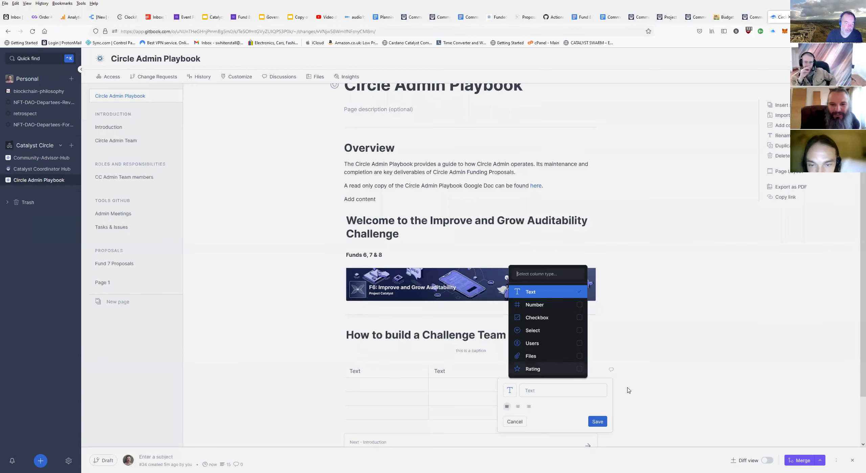
{"action": "left_click", "coordinate": [613, 385]}
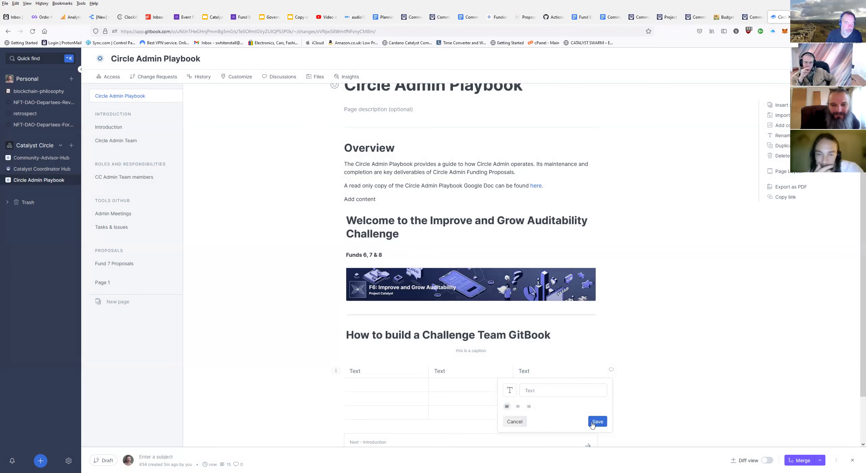
{"action": "left_click", "coordinate": [590, 375]}
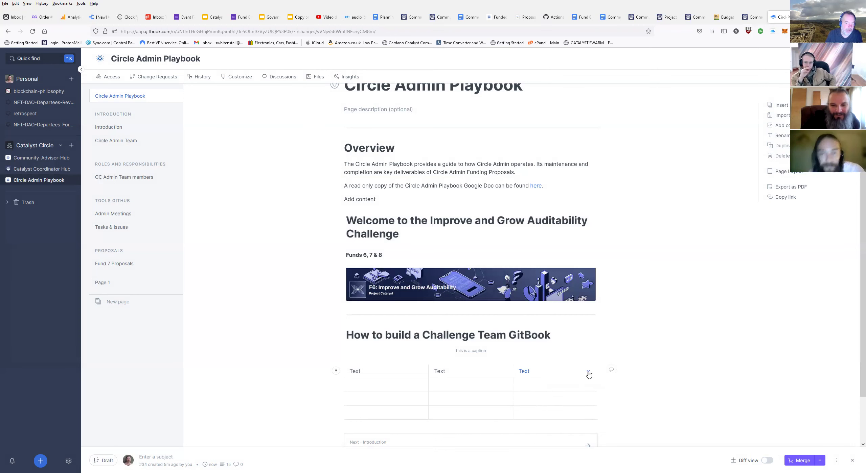
{"action": "left_click", "coordinate": [588, 372]}
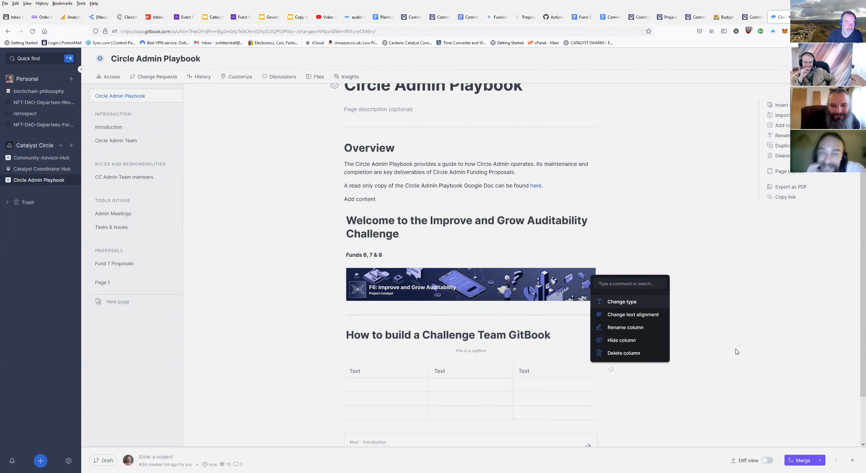
Try to change the third column's type to Select and add an option to it.
{"action": "left_click", "coordinate": [522, 373]}
{"action": "left_click", "coordinate": [524, 373]}
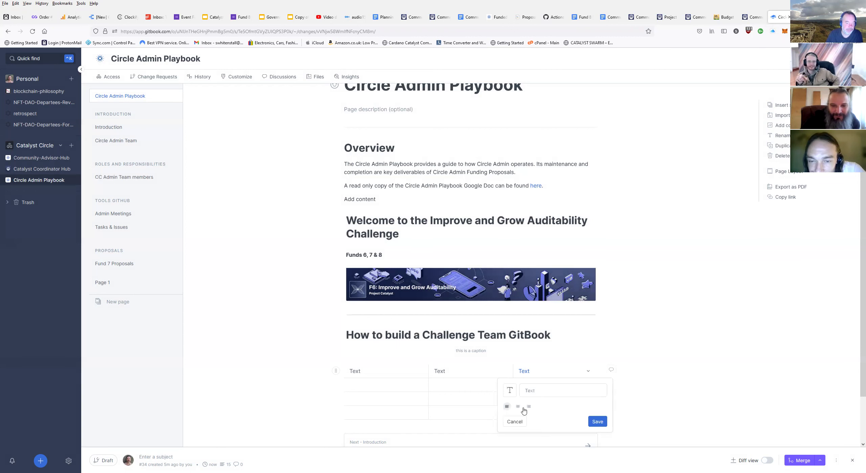
{"action": "left_click", "coordinate": [510, 393]}
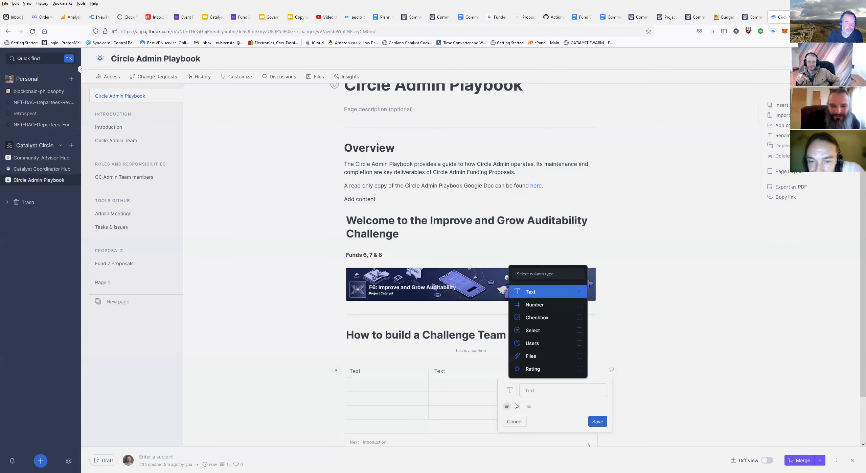
{"action": "left_click", "coordinate": [550, 332]}
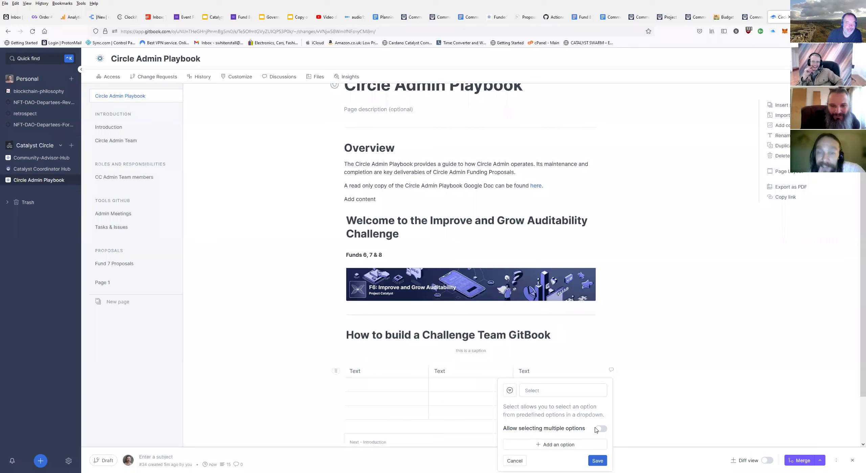
{"action": "left_click", "coordinate": [578, 444]}
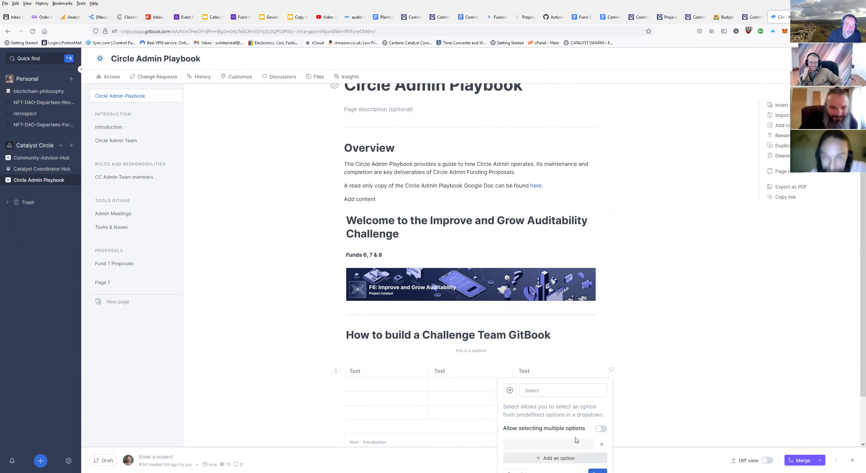
{"action": "left_click_drag", "start_coordinate": [861, 354], "coordinate": [862, 402]}
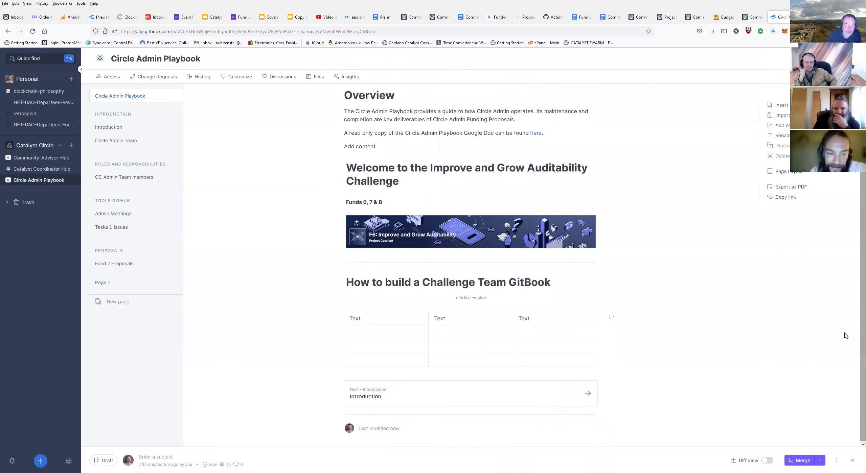
Try again to turn the third column into a Select column with two blank options.
{"action": "left_click", "coordinate": [530, 319]}
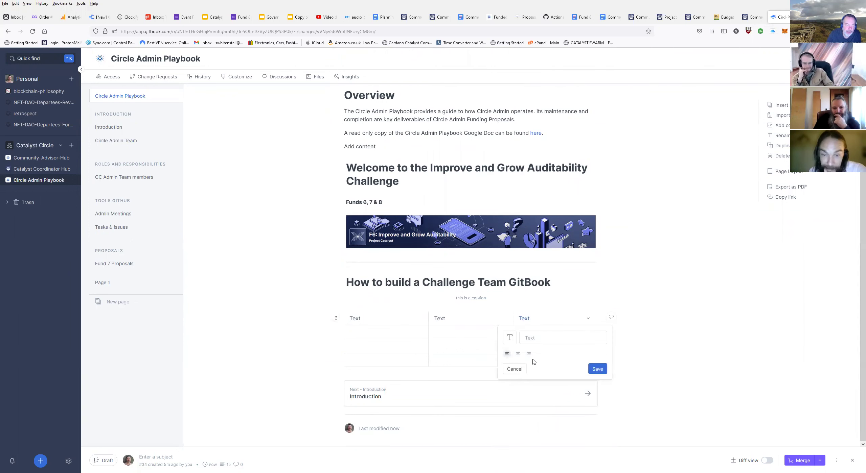
{"action": "left_click", "coordinate": [509, 338]}
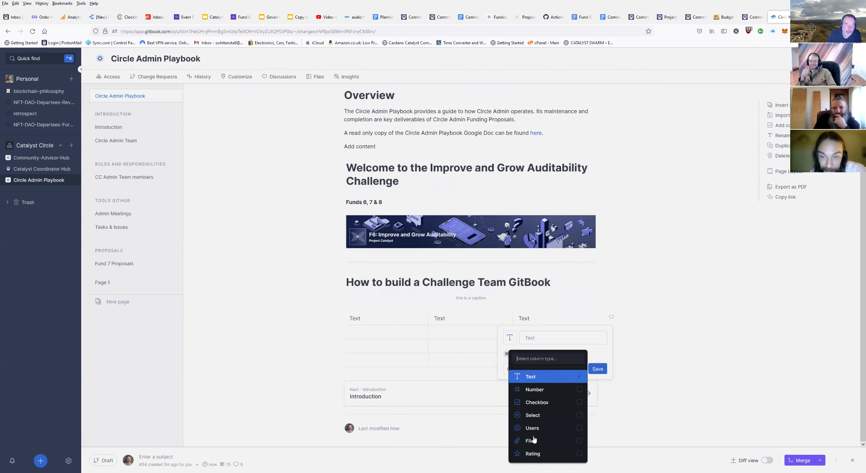
{"action": "left_click", "coordinate": [533, 415]}
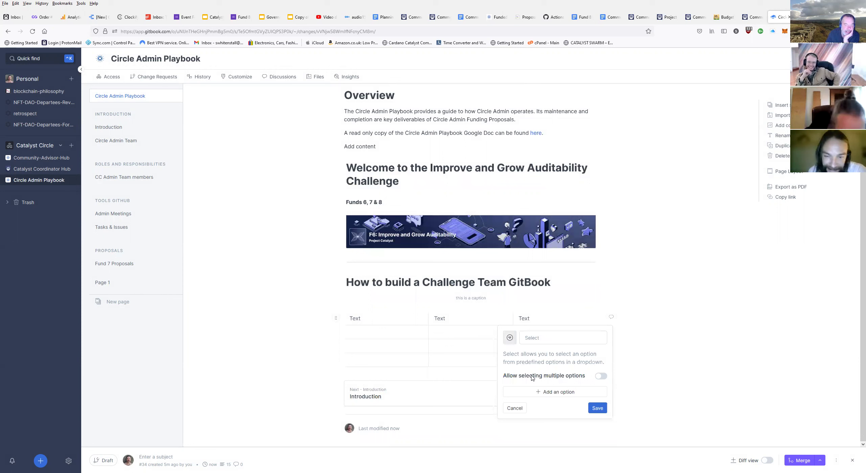
{"action": "left_click", "coordinate": [564, 393]}
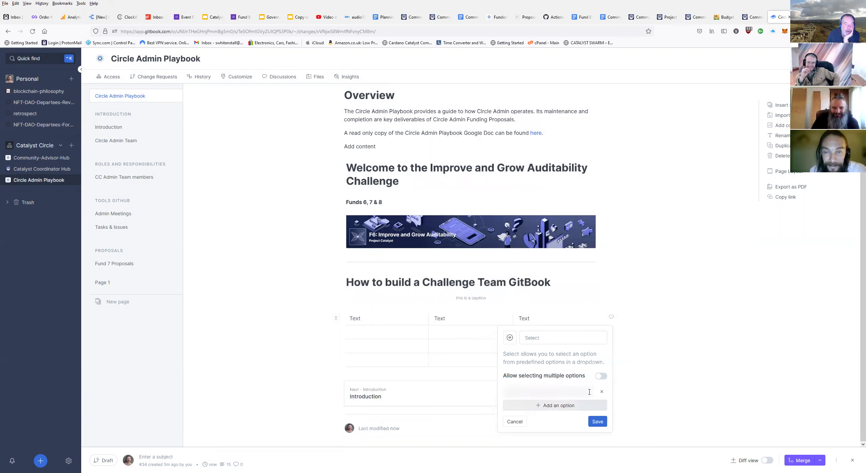
{"action": "left_click", "coordinate": [575, 406]}
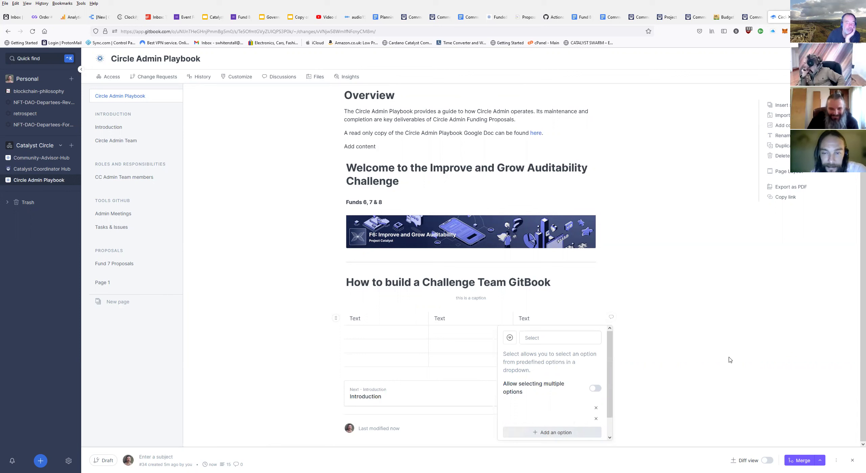
{"action": "left_click", "coordinate": [669, 361]}
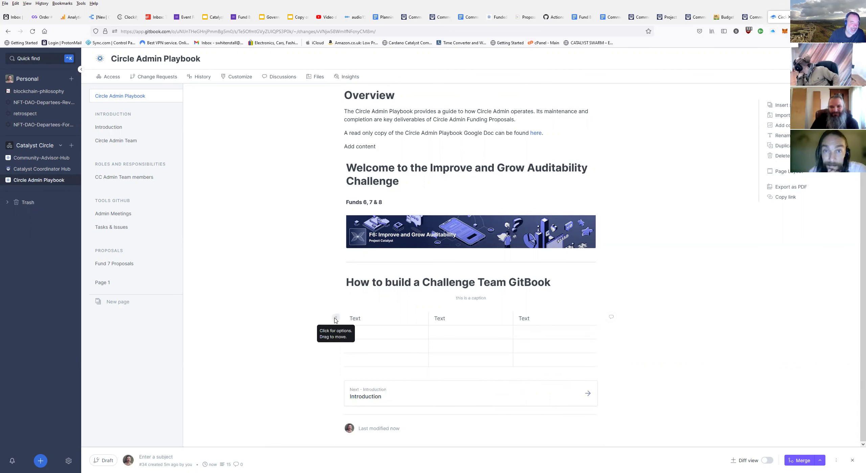
Delete the table and the captioned image beneath the Add content line.
{"action": "left_click", "coordinate": [335, 319]}
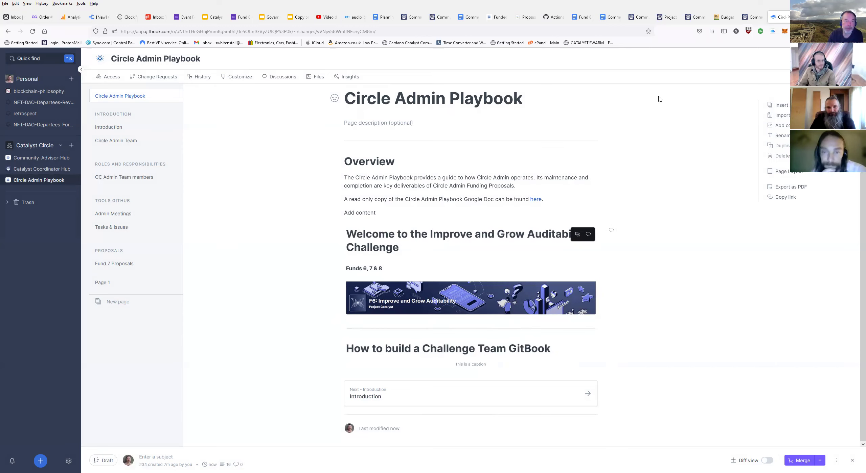
{"action": "left_click", "coordinate": [578, 234]}
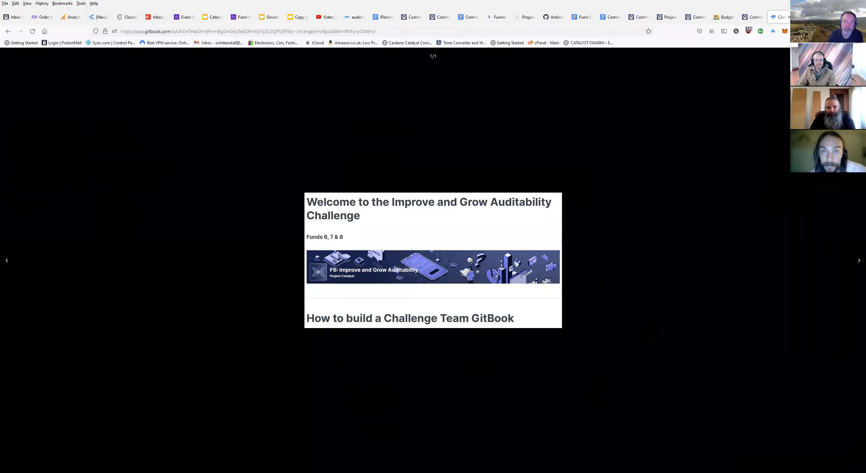
{"action": "left_click", "coordinate": [586, 300]}
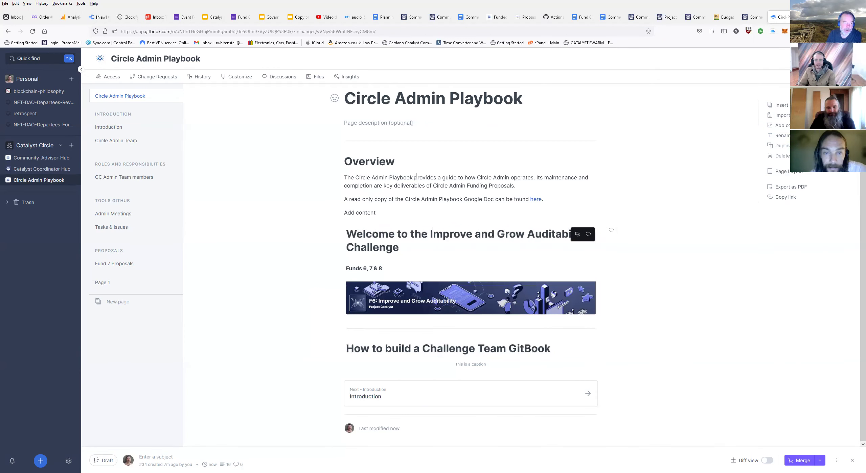
{"action": "key", "text": "Delete"}
{"action": "left_click_drag", "start_coordinate": [354, 216], "coordinate": [386, 216]}
{"action": "left_click", "coordinate": [386, 215]}
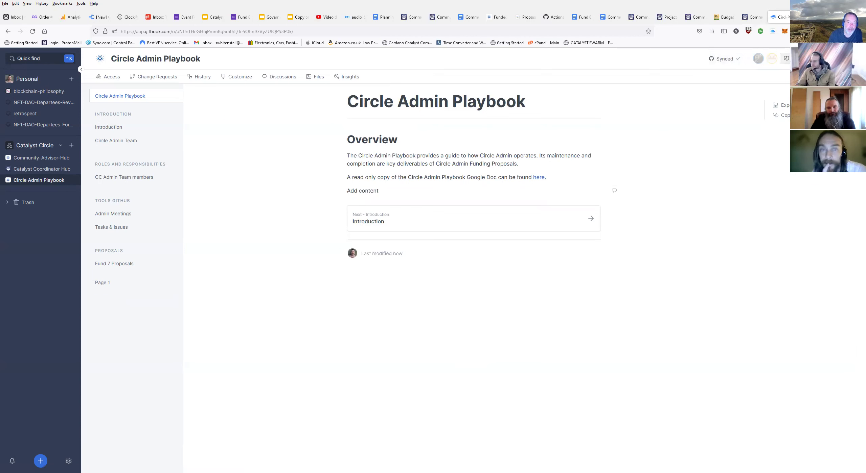
Copy the space's public link, open the published playbook in a new browser tab and check its Add content line.
{"action": "left_click", "coordinate": [786, 58]}
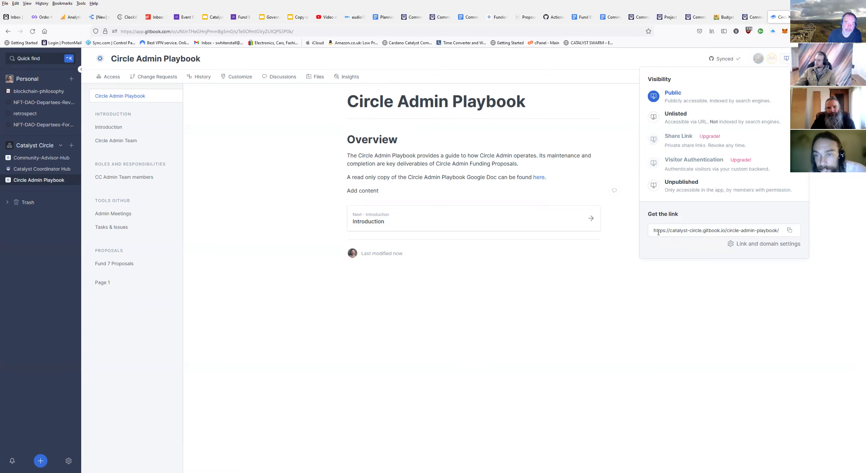
{"action": "left_click", "coordinate": [681, 230]}
{"action": "key", "text": "ctrl+a"}
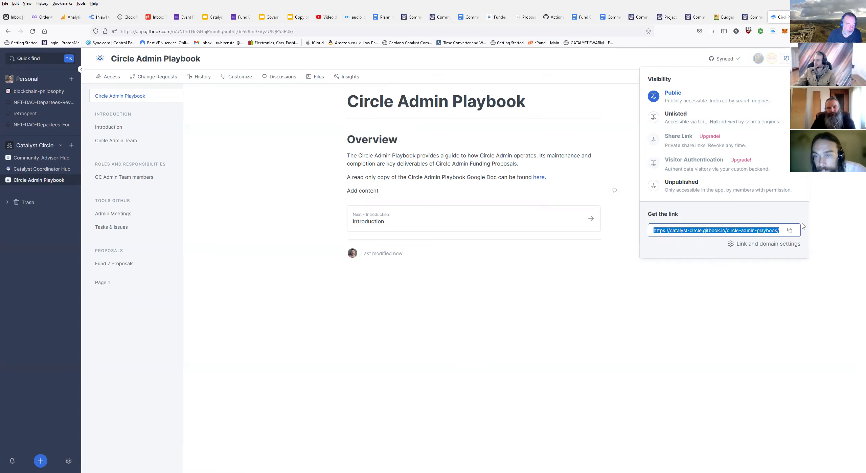
{"action": "key", "text": "ctrl+c"}
{"action": "key", "text": "ctrl+t"}
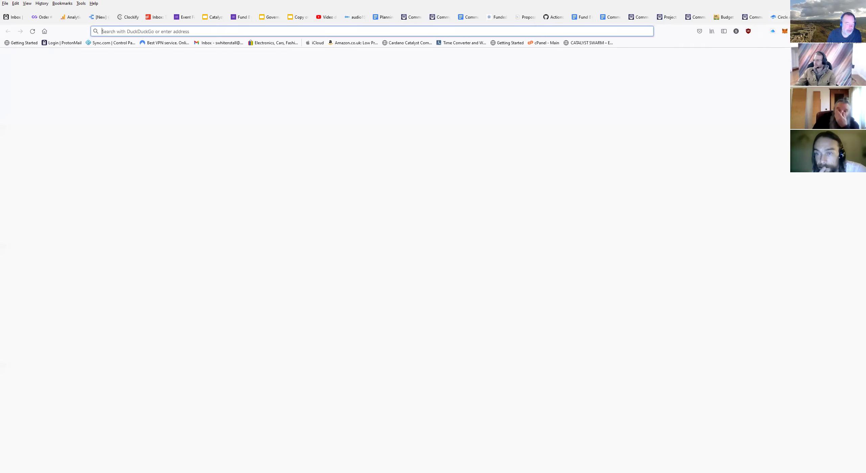
{"action": "key", "text": "ctrl+v"}
{"action": "key", "text": "Return"}
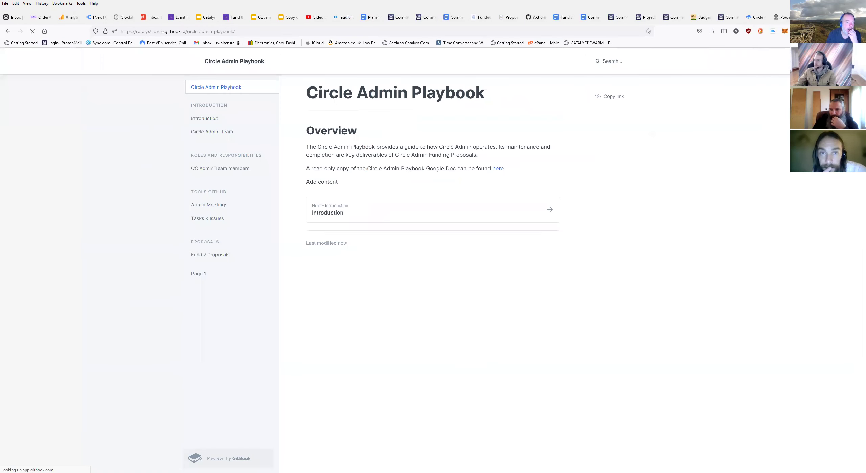
{"action": "left_click_drag", "start_coordinate": [308, 181], "coordinate": [335, 183]}
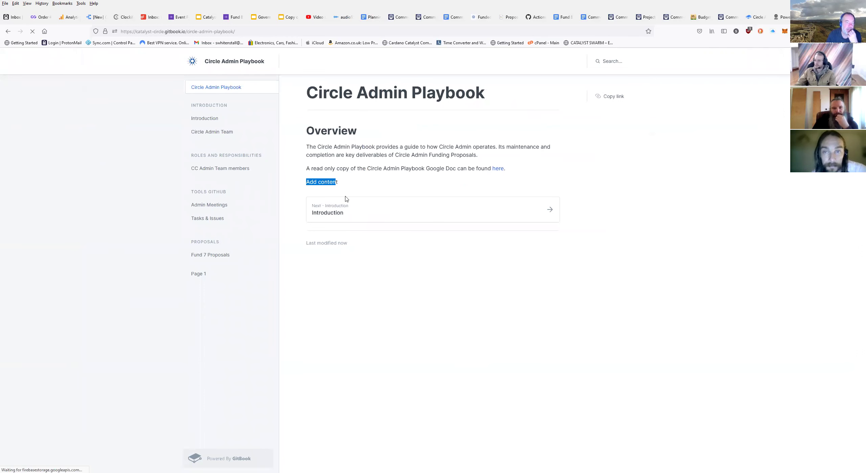
Return to the playbook's editing tab and examine the Space URL in its link and domain settings.
{"action": "left_click", "coordinate": [755, 17]}
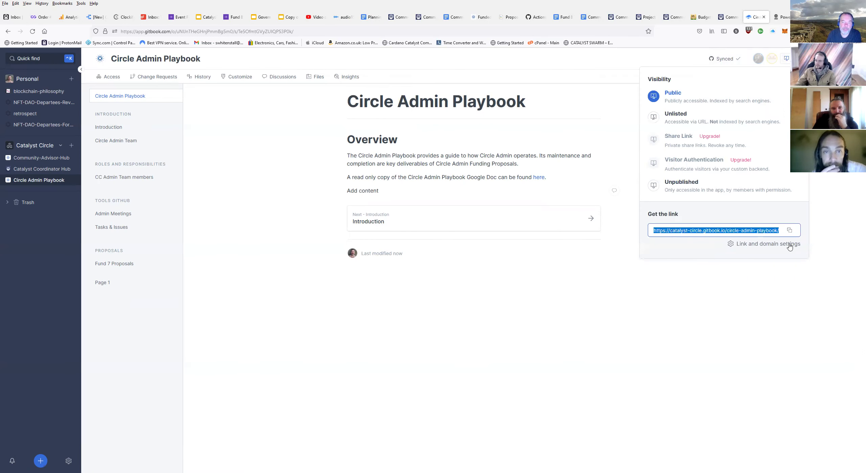
{"action": "left_click", "coordinate": [766, 246]}
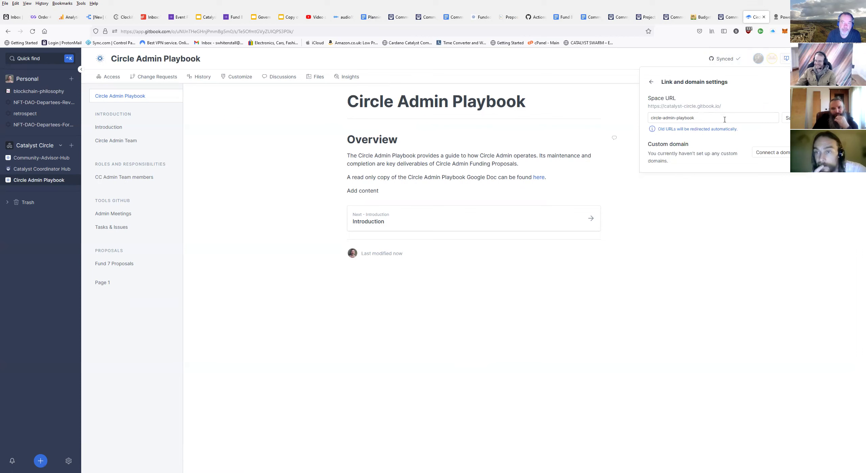
{"action": "left_click", "coordinate": [684, 119]}
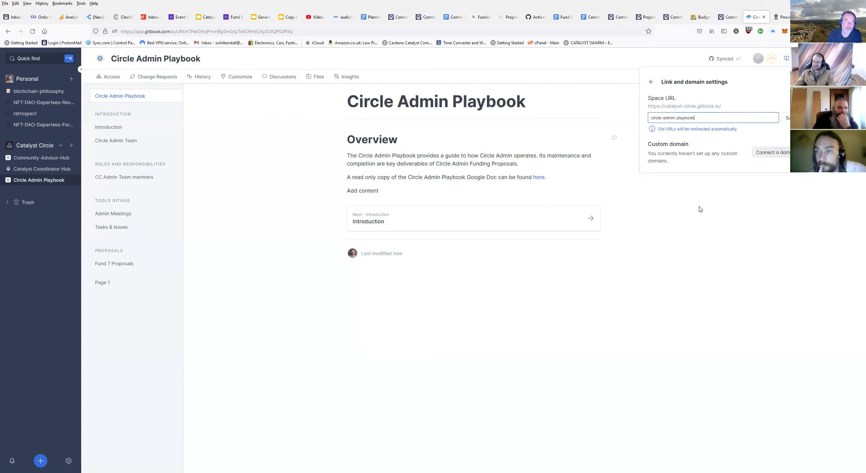
{"action": "left_click", "coordinate": [695, 222]}
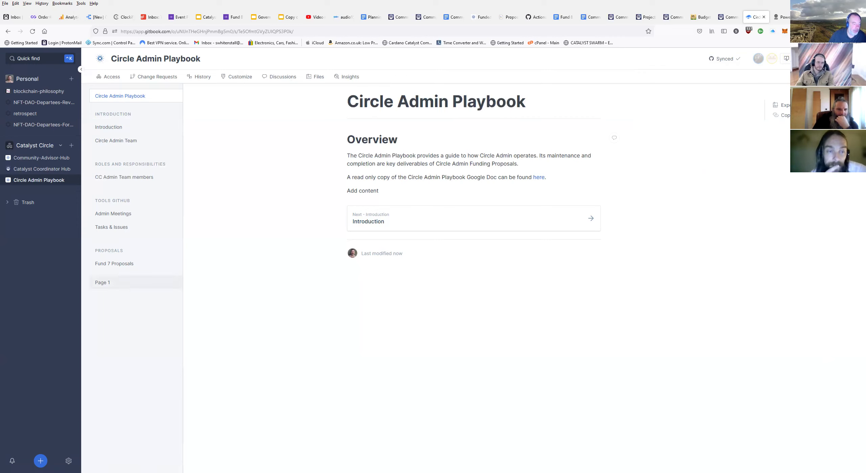
Start a new change request on the playbook and add a new group at the end of the page list.
{"action": "left_click", "coordinate": [847, 59]}
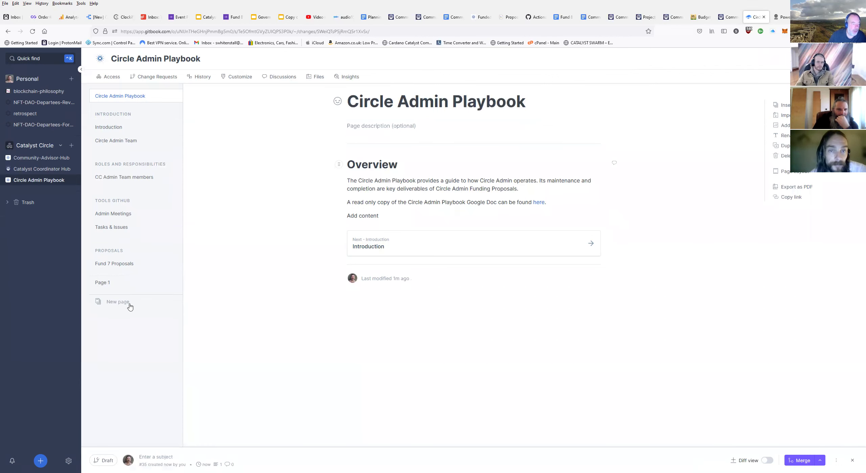
{"action": "left_click", "coordinate": [155, 305]}
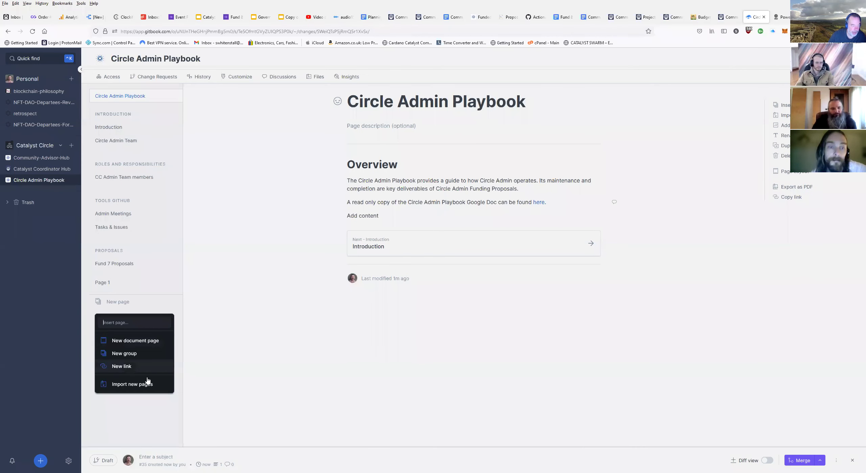
{"action": "key", "text": "Escape"}
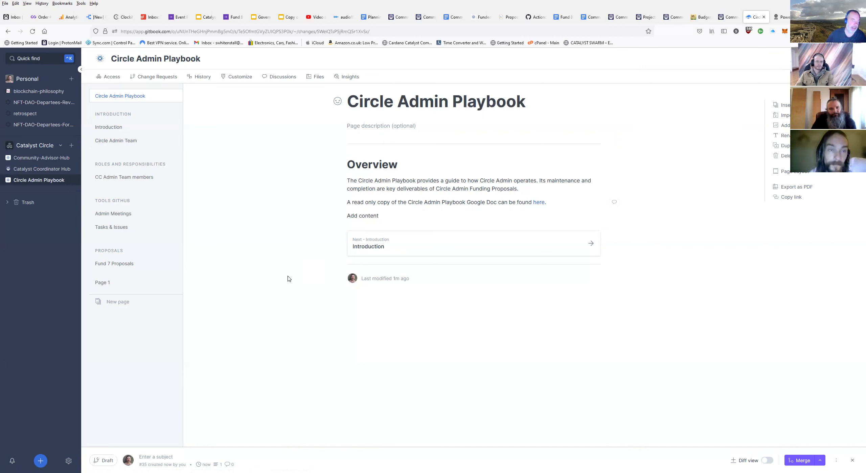
{"action": "left_click", "coordinate": [131, 302]}
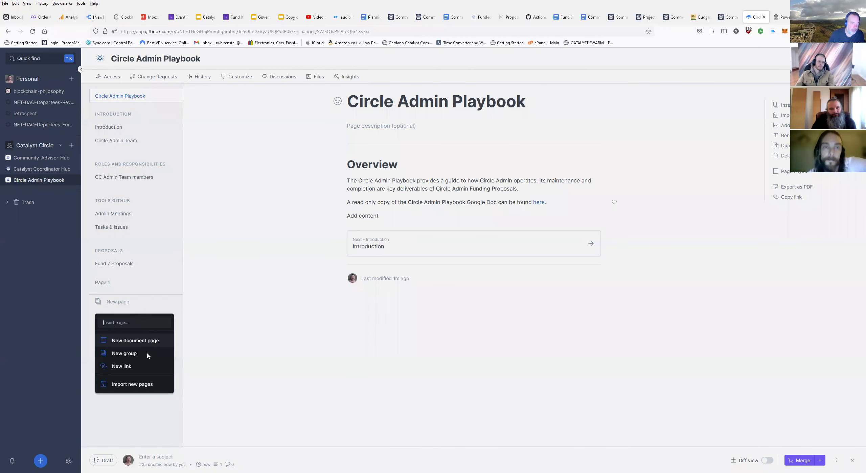
{"action": "left_click", "coordinate": [148, 354]}
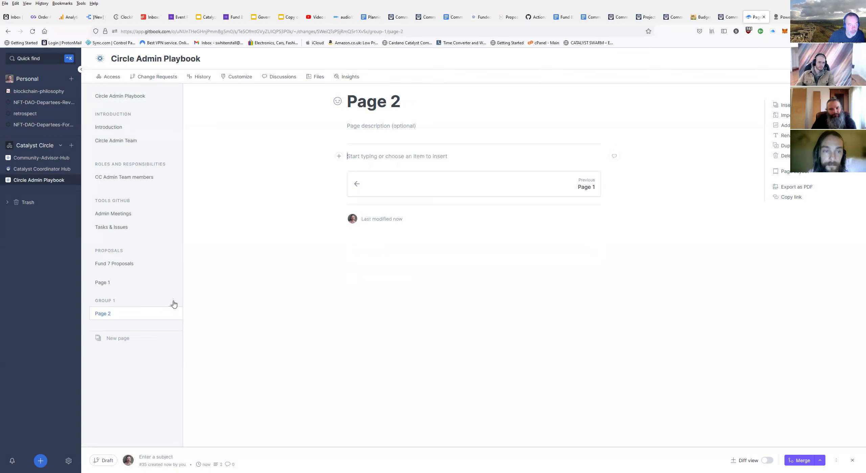
Rename the new group as Section Name, leaving its slug at the default.
{"action": "left_click", "coordinate": [174, 301]}
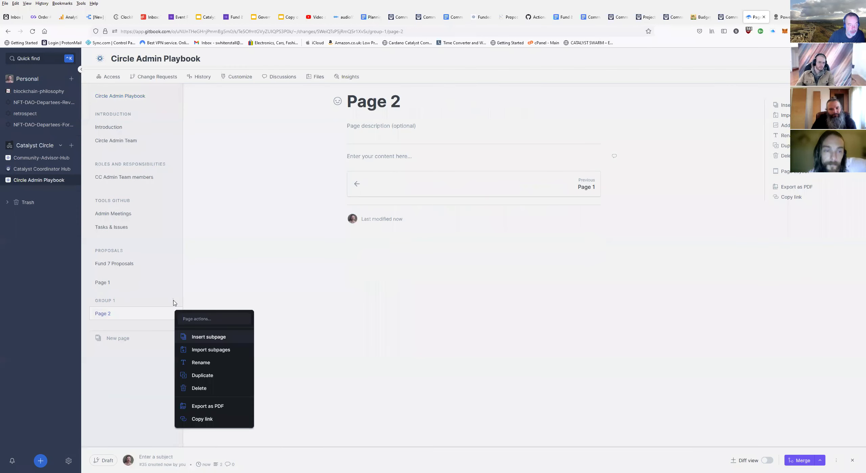
{"action": "left_click", "coordinate": [213, 365]}
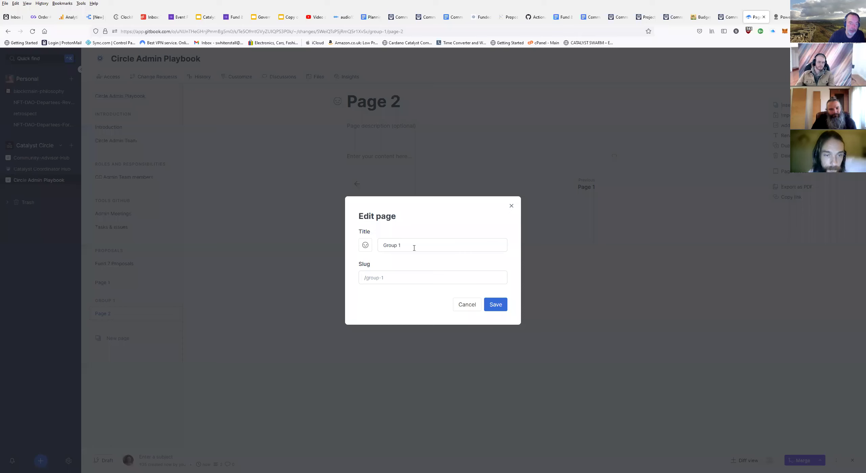
{"action": "left_click_drag", "start_coordinate": [404, 246], "coordinate": [373, 246]}
{"action": "type", "text": "Sect"}
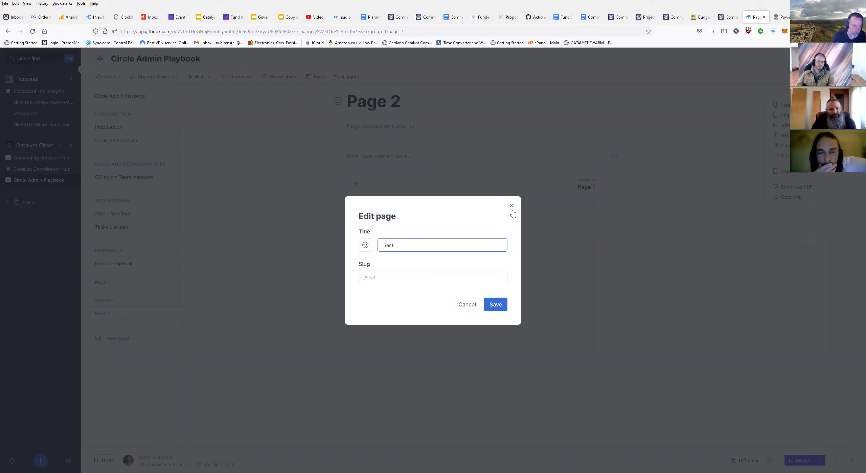
{"action": "type", "text": "ion Name"}
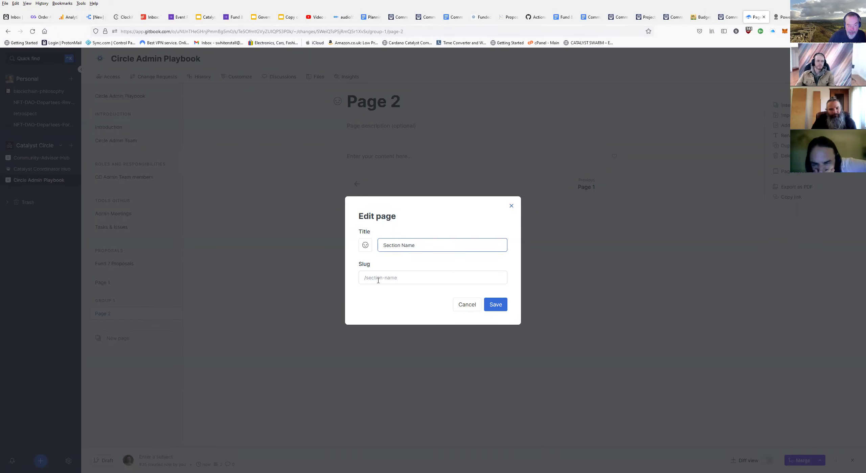
{"action": "left_click", "coordinate": [492, 309]}
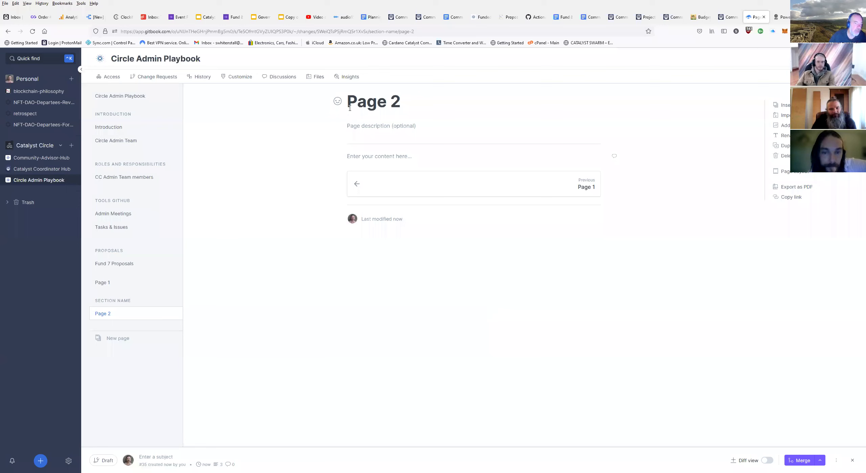
Retitle the group's page as New Page and enter the text New Page as its content.
{"action": "triple_click", "coordinate": [413, 102]}
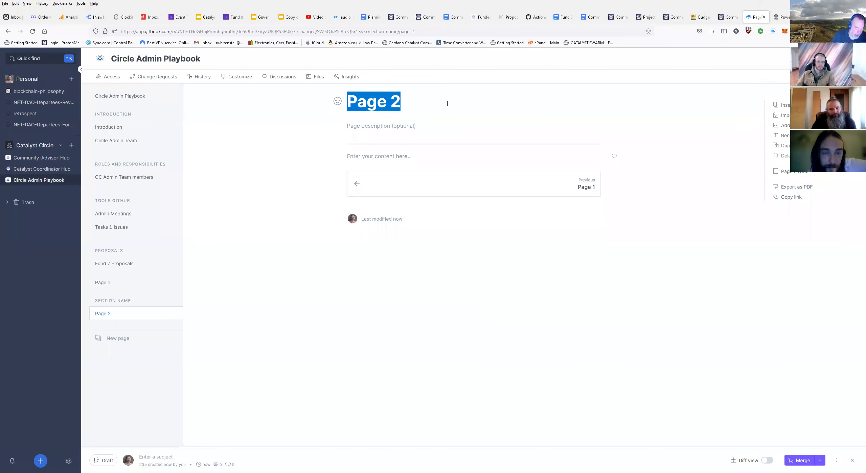
{"action": "type", "text": "P"}
{"action": "key", "text": "BackSpace"}
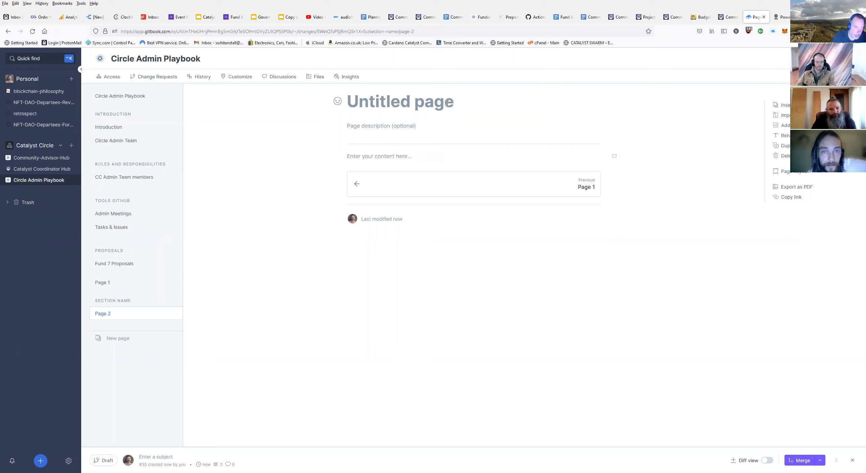
{"action": "type", "text": "New Page"}
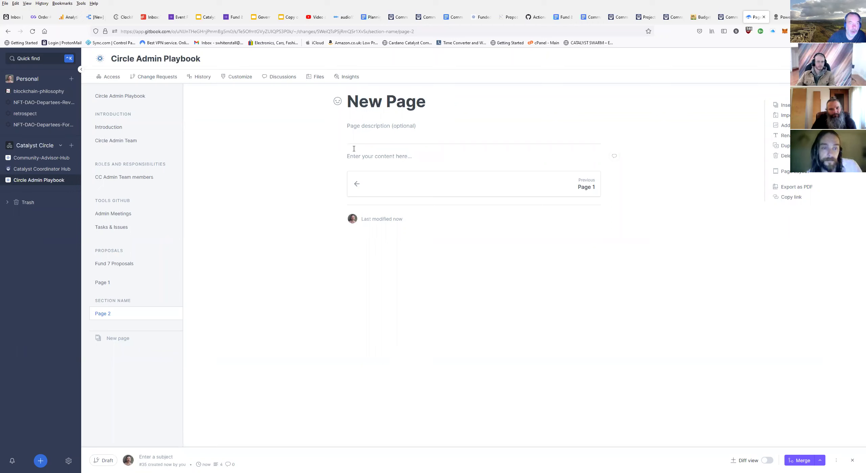
{"action": "triple_click", "coordinate": [432, 100]}
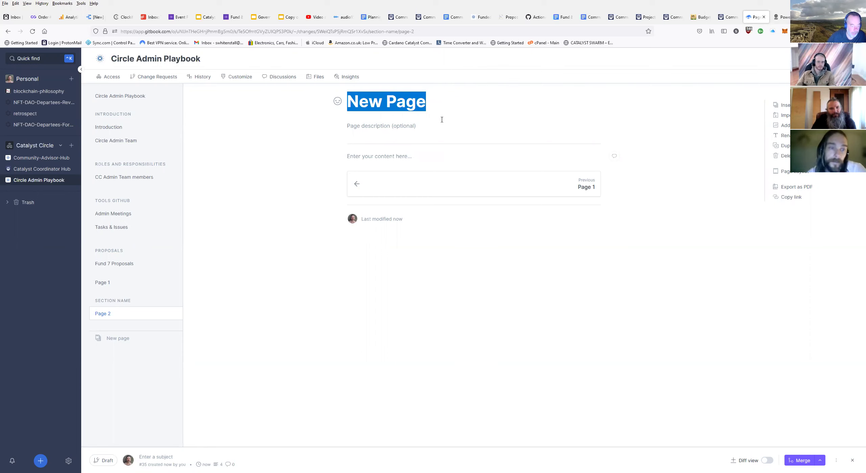
{"action": "left_click", "coordinate": [402, 157]}
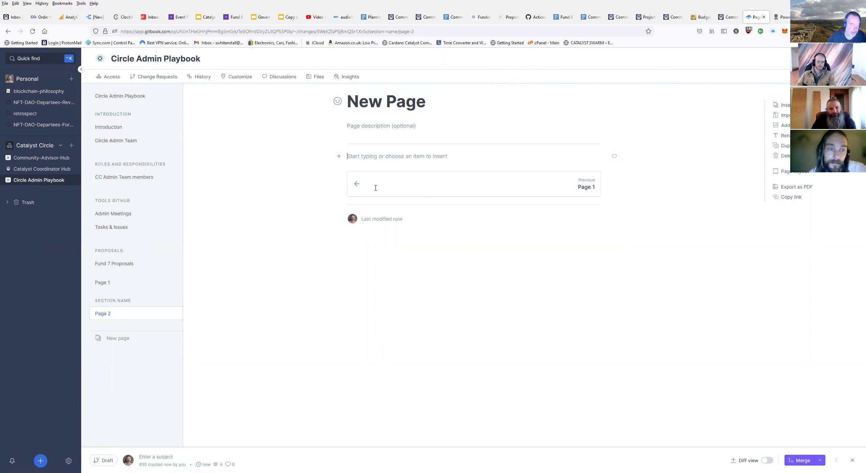
{"action": "type", "text": "New Page"}
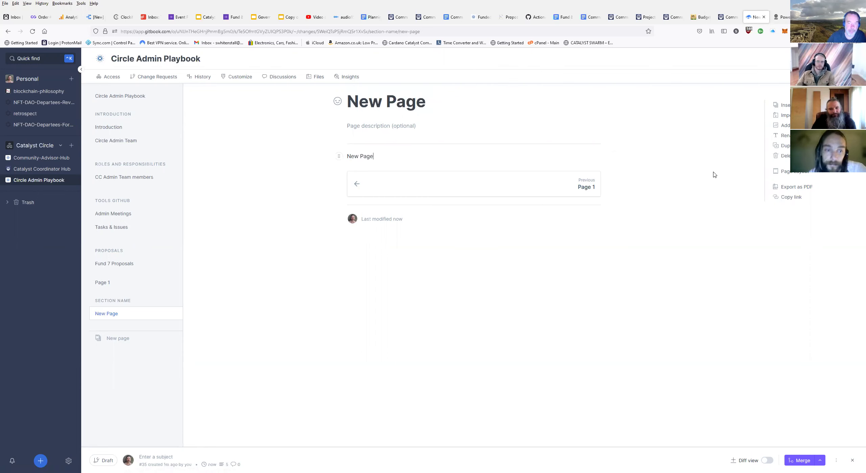
Merge the change request and view New Page under Section Name on the refreshed published site.
{"action": "left_click", "coordinate": [801, 461]}
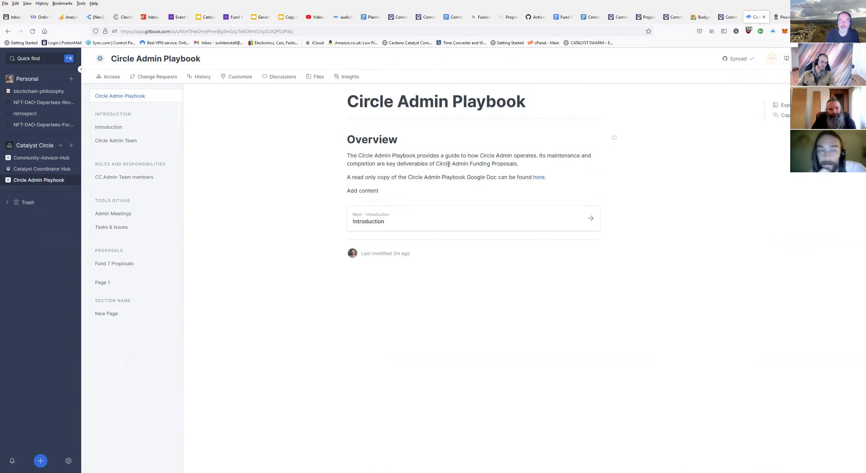
{"action": "left_click", "coordinate": [811, 17]}
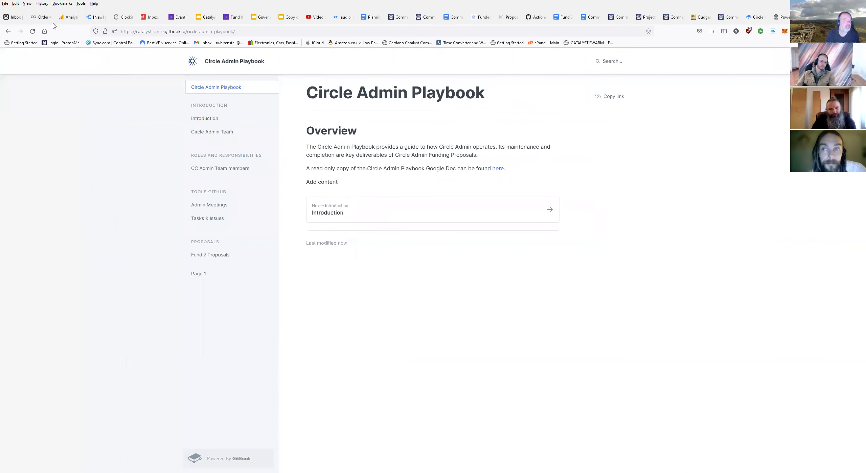
{"action": "left_click", "coordinate": [33, 31]}
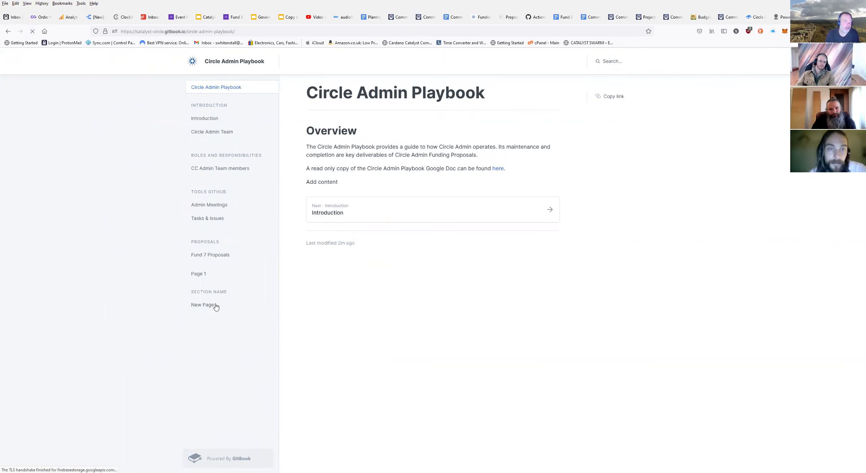
{"action": "left_click", "coordinate": [215, 303]}
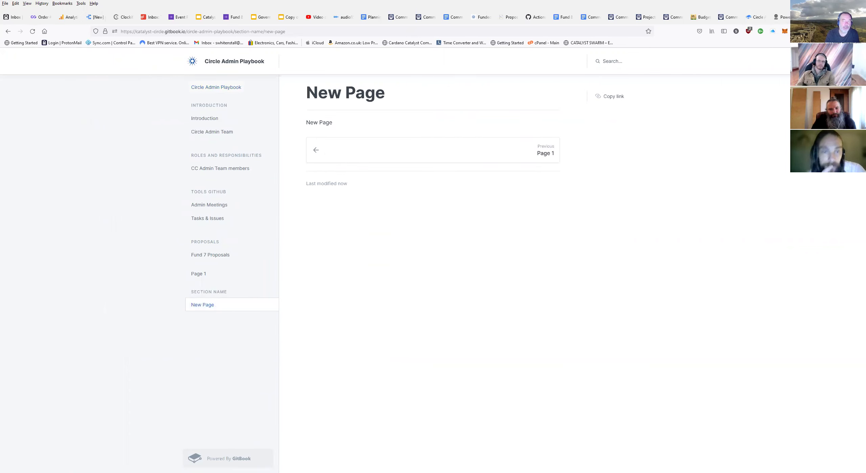
Return to the playbook editor and, in a new change request, move the Section Name group directly above Tools GitHub.
{"action": "left_click", "coordinate": [756, 18]}
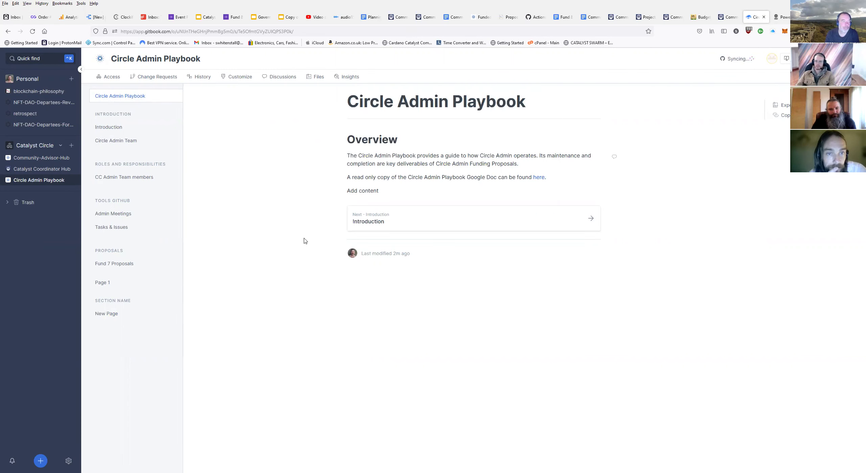
{"action": "left_click", "coordinate": [115, 314]}
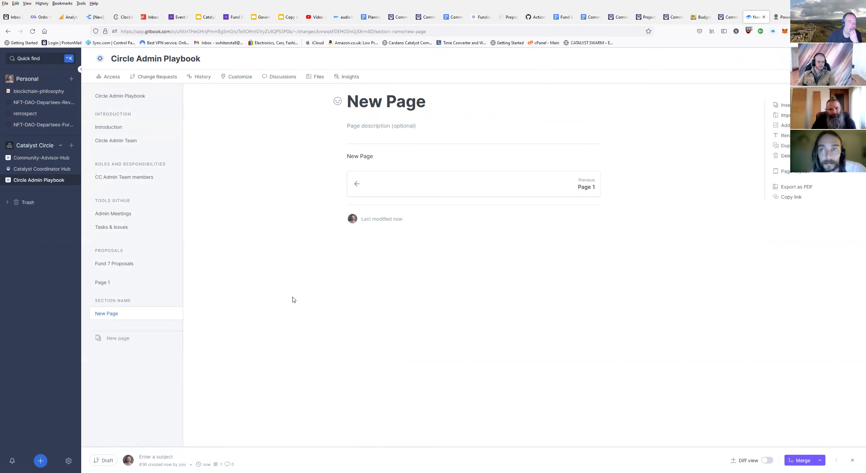
{"action": "mouse_move", "coordinate": [164, 304]}
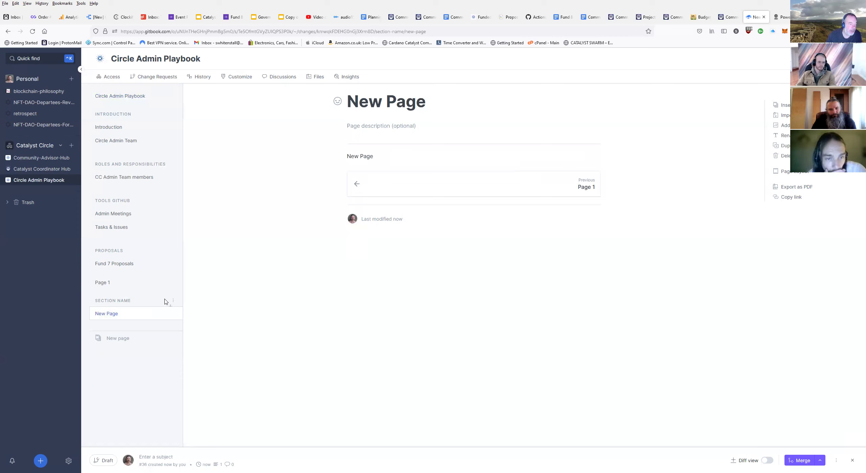
{"action": "left_click_drag", "start_coordinate": [149, 301], "coordinate": [149, 195]}
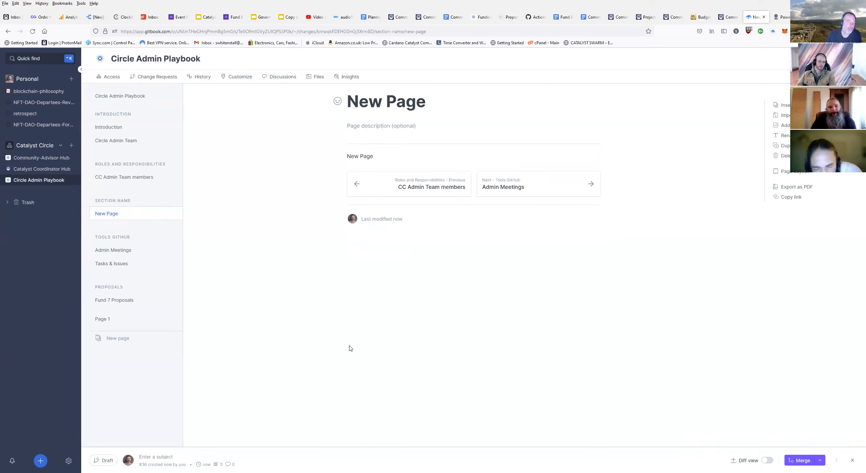
Delete the Section Name group together with its page and merge the change request.
{"action": "left_click", "coordinate": [173, 202]}
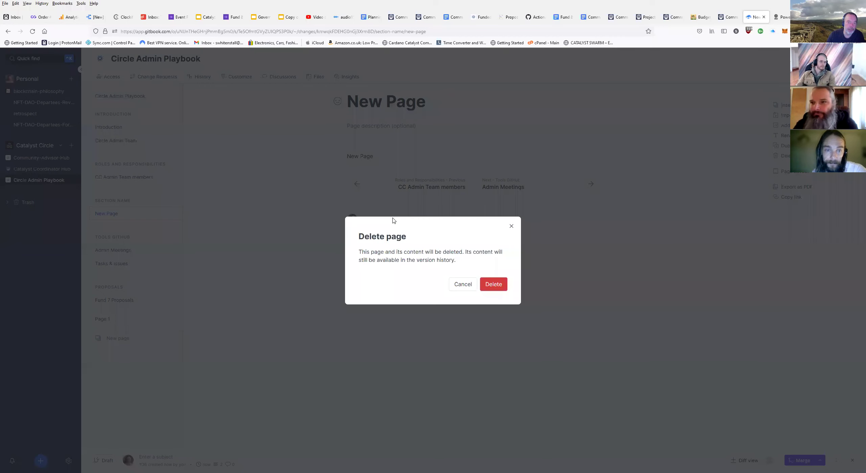
{"action": "left_click", "coordinate": [497, 284]}
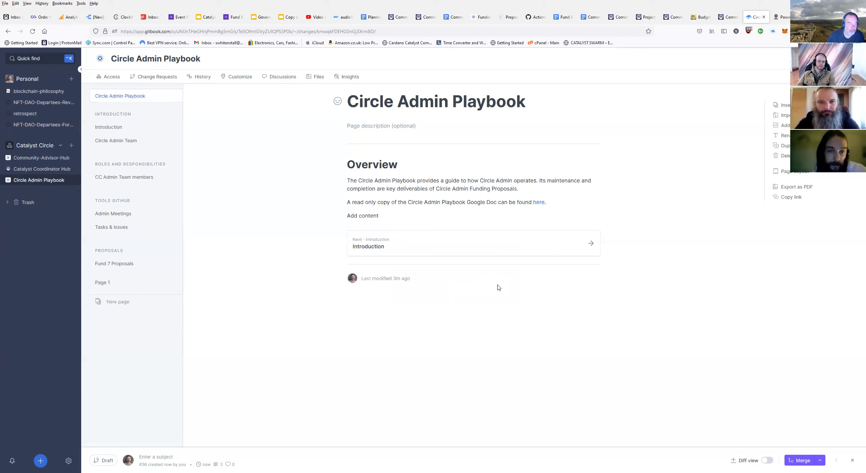
{"action": "left_click", "coordinate": [800, 461]}
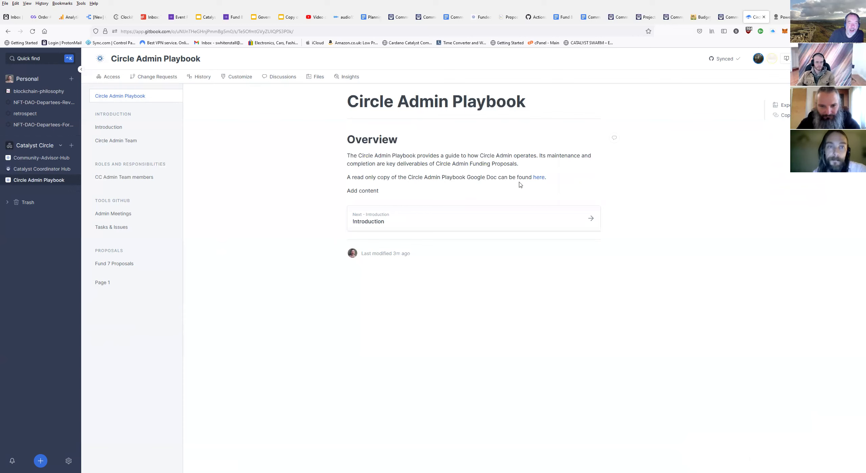
Open the Google Doc linked from the playbook overview in a new tab and read through its roles and responsibilities.
{"action": "right_click", "coordinate": [540, 182]}
{"action": "left_click", "coordinate": [558, 188]}
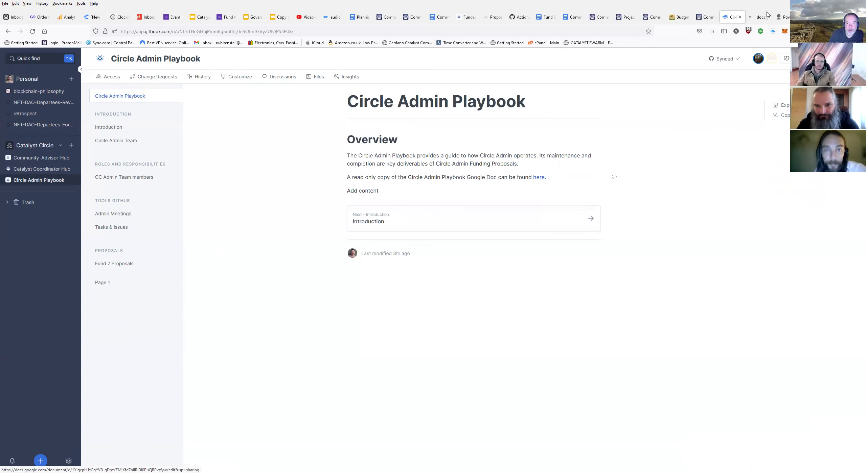
{"action": "left_click", "coordinate": [765, 16]}
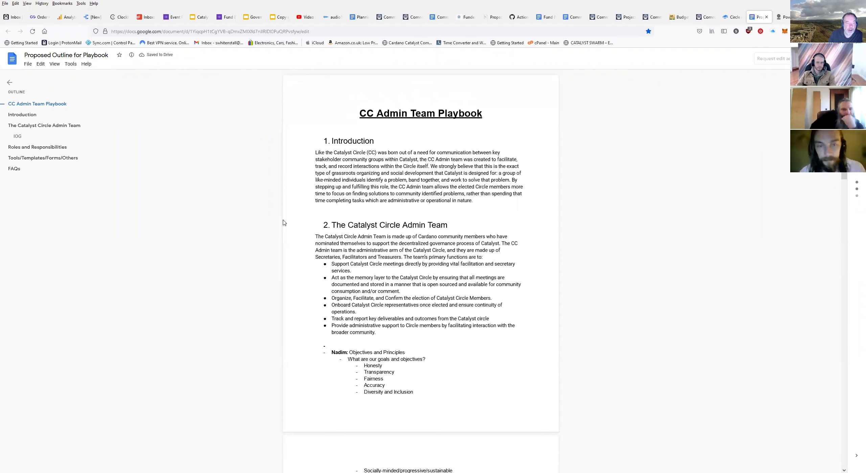
{"action": "scroll", "coordinate": [343, 262], "scroll_direction": "down", "scroll_amount": 5}
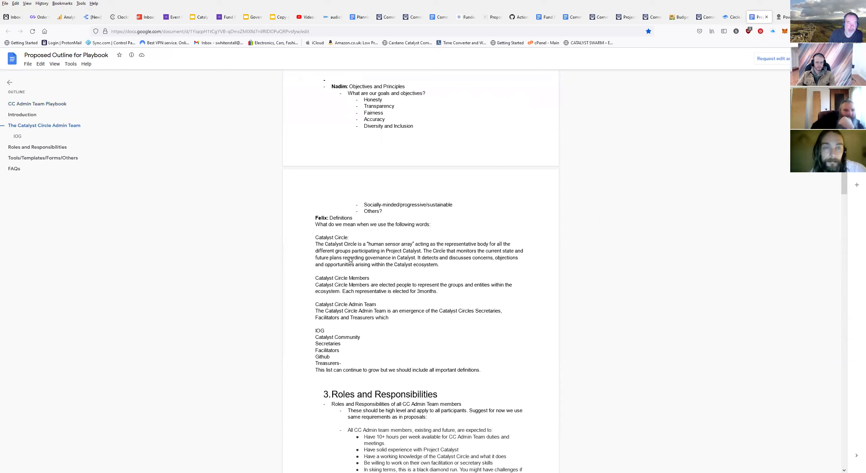
{"action": "scroll", "coordinate": [348, 261], "scroll_direction": "down", "scroll_amount": 7}
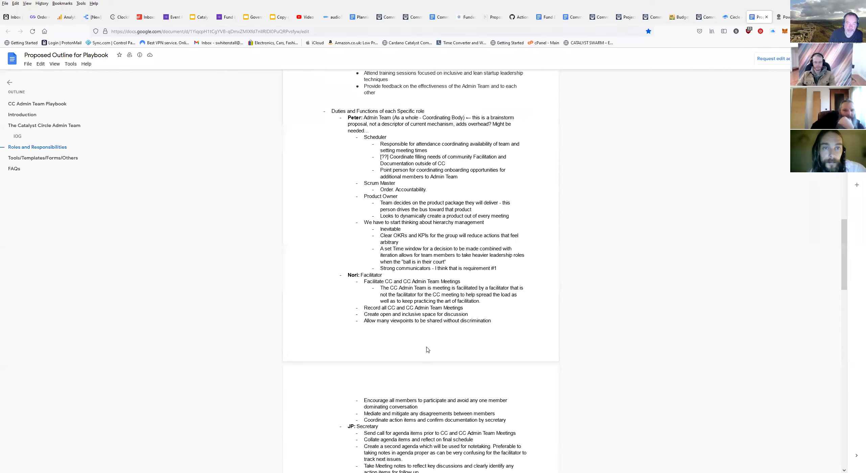
{"action": "scroll", "coordinate": [389, 373], "scroll_direction": "down", "scroll_amount": 3}
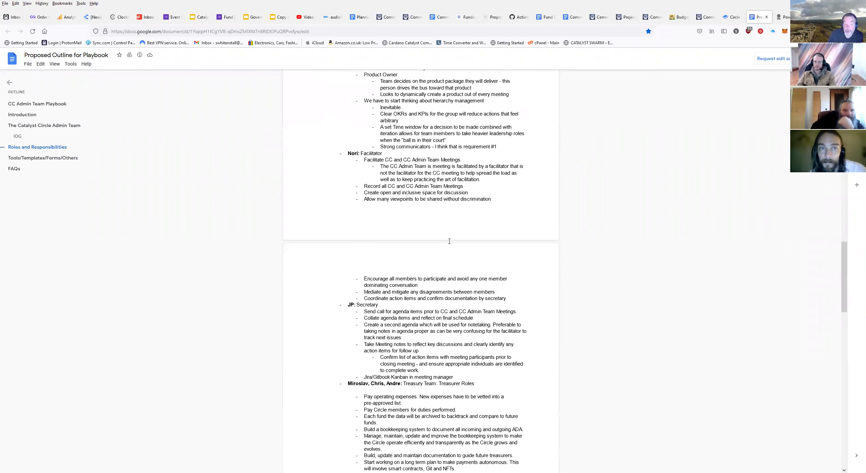
{"action": "scroll", "coordinate": [429, 355], "scroll_direction": "down", "scroll_amount": 2}
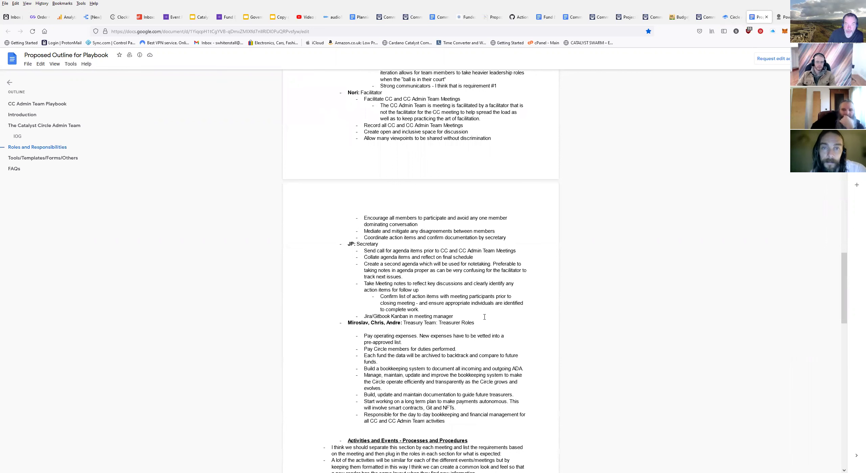
Back in the playbook, enter the owner's name in the Circle Admin Team page's section-owner hint and merge the change.
{"action": "left_click", "coordinate": [736, 18]}
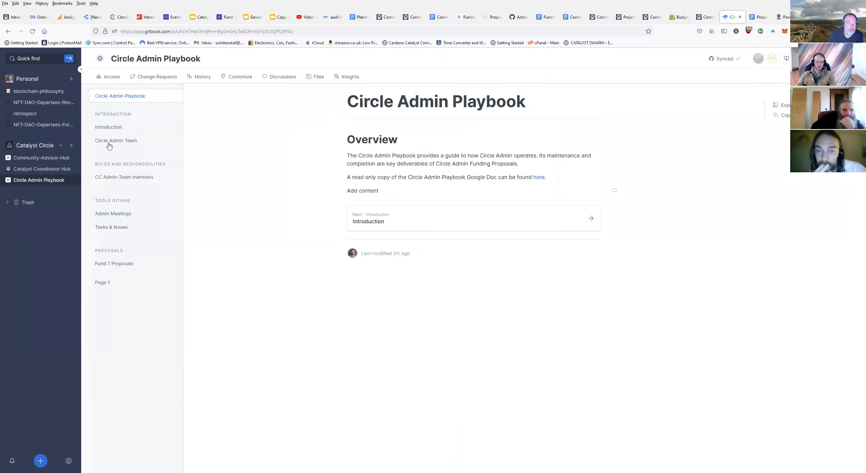
{"action": "left_click", "coordinate": [115, 131]}
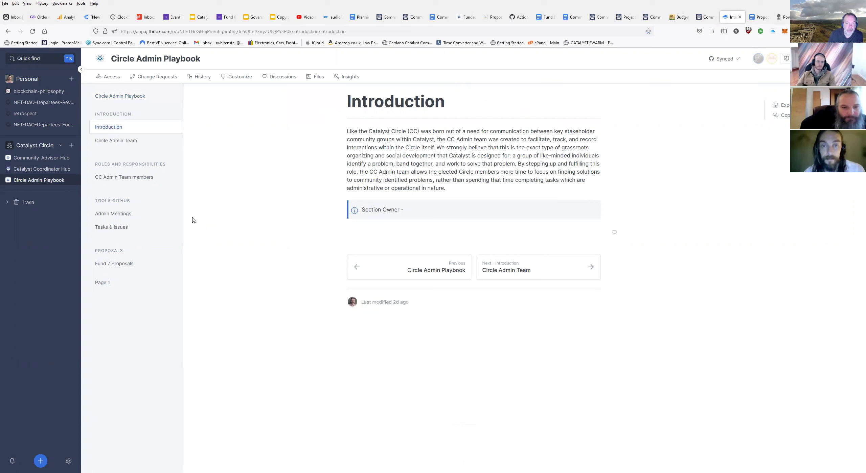
{"action": "left_click", "coordinate": [135, 141]}
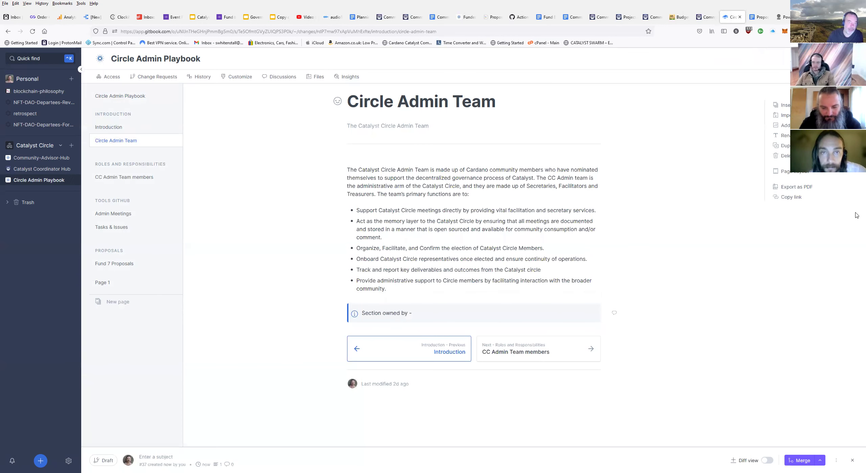
{"action": "type", "text": "P"}
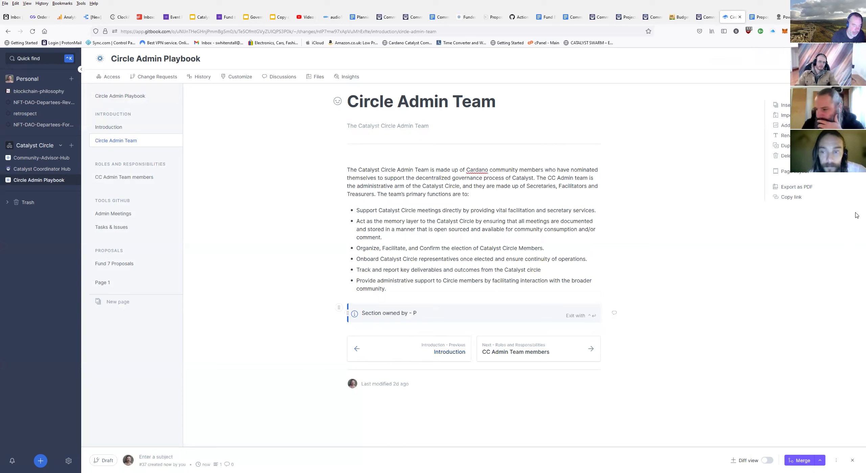
{"action": "type", "text": "eter"}
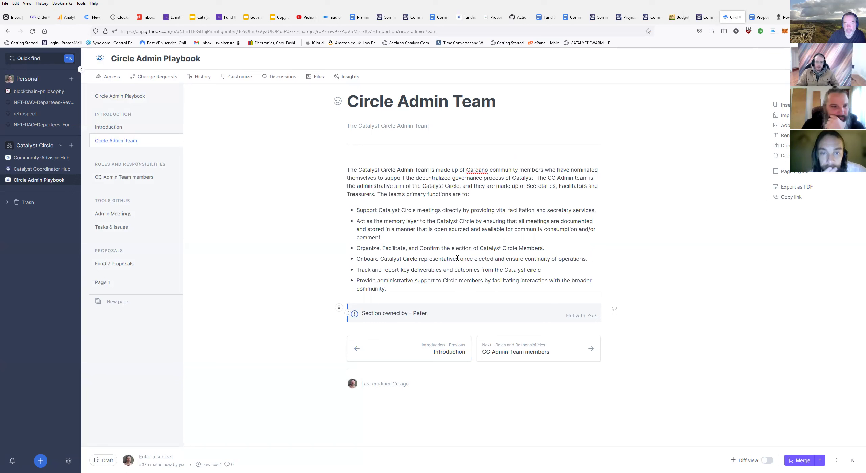
{"action": "left_click", "coordinate": [800, 461]}
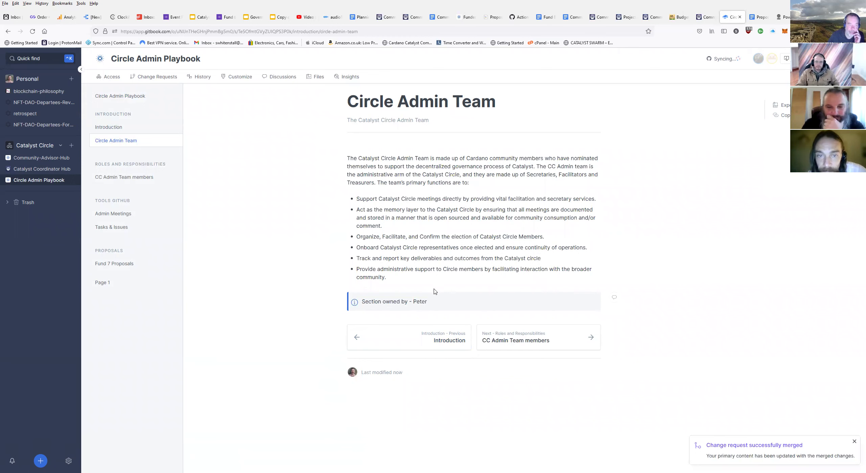
Remove the owner's name from the Circle Admin Team page's hint in a new change request and merge it.
{"action": "left_click", "coordinate": [837, 59]}
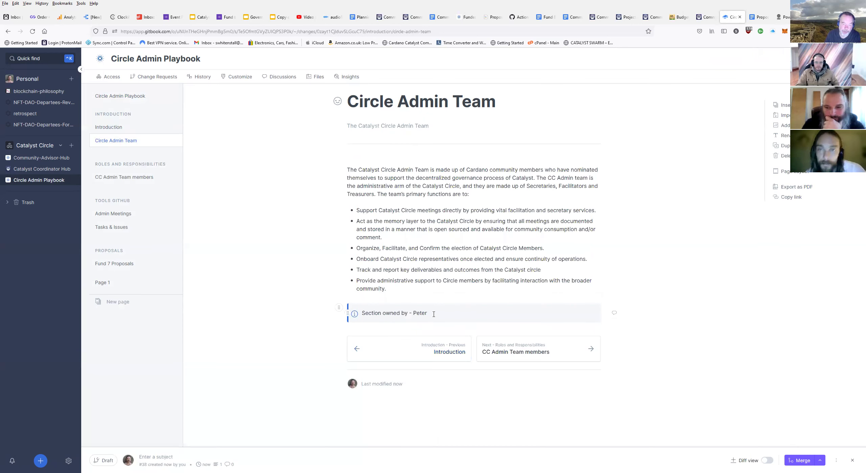
{"action": "left_click", "coordinate": [434, 314]}
{"action": "key", "text": "BackSpace"}
{"action": "key", "text": "BackSpace"}
{"action": "key", "text": "BackSpace"}
{"action": "key", "text": "BackSpace"}
{"action": "key", "text": "BackSpace"}
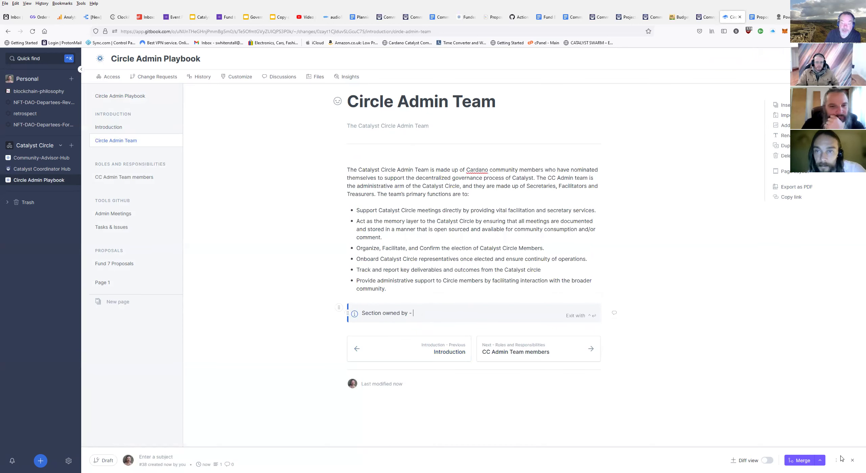
{"action": "left_click", "coordinate": [789, 459]}
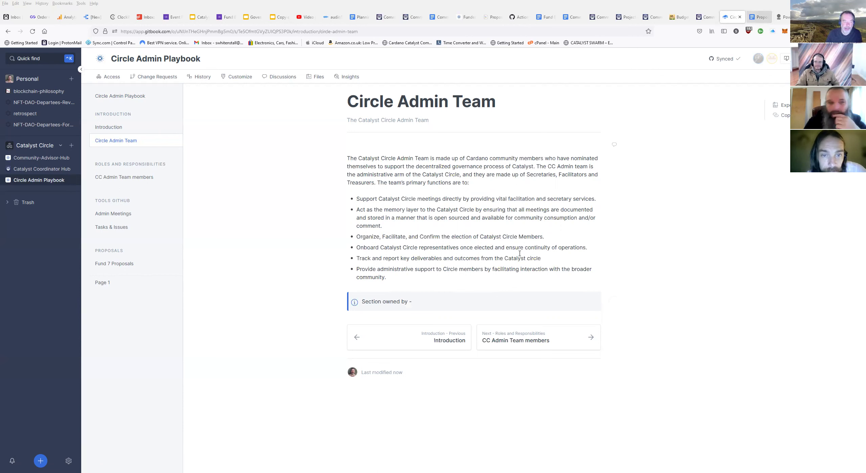
Copy the bulleted list of treasurer duties under Treasury Team: Treasurer Roles in the Google Doc outline.
{"action": "key", "text": "ctrl+Tab"}
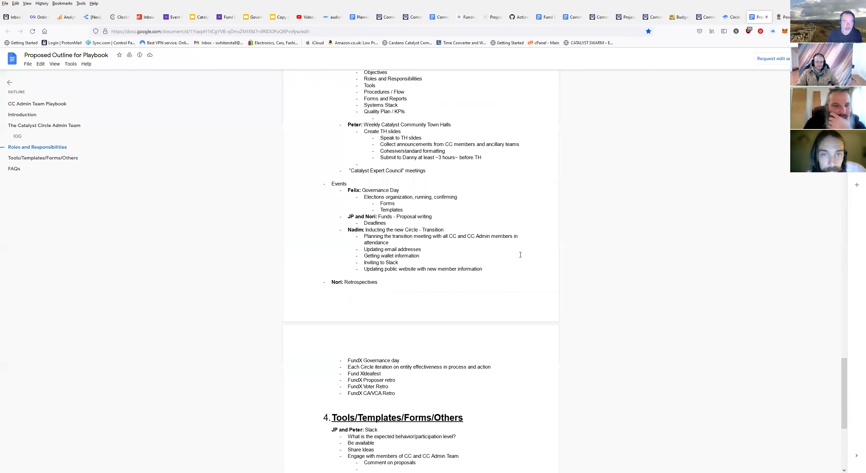
{"action": "scroll", "coordinate": [520, 256], "scroll_direction": "down", "scroll_amount": 4}
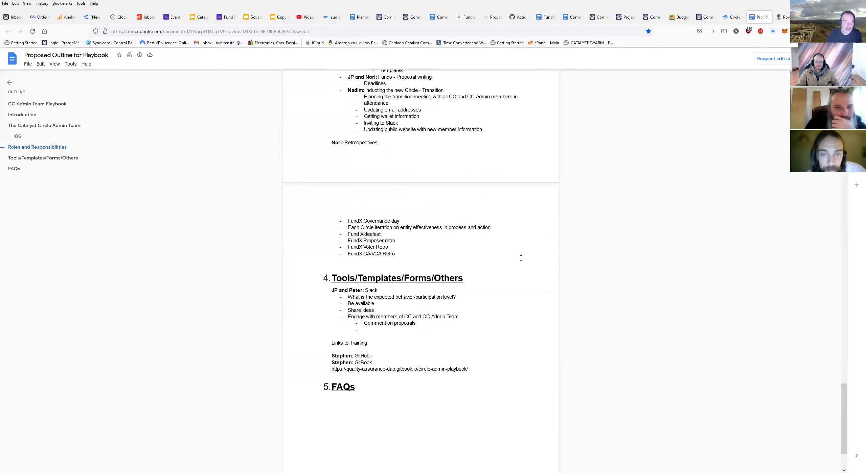
{"action": "scroll", "coordinate": [337, 266], "scroll_direction": "up", "scroll_amount": 15}
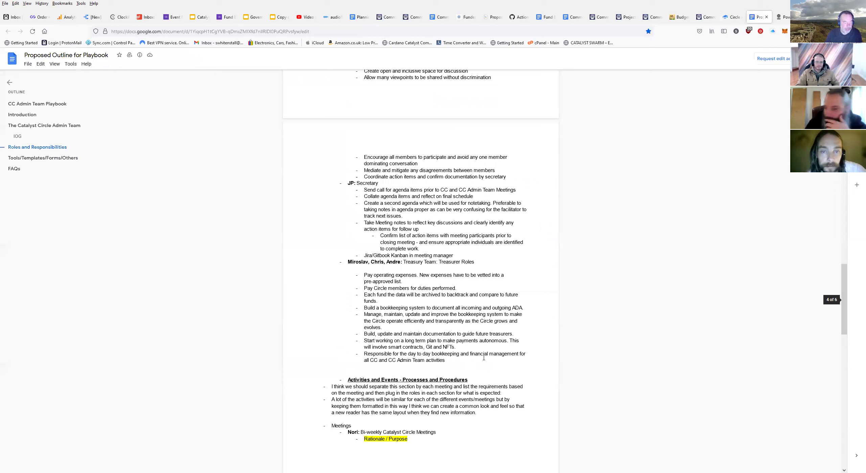
{"action": "left_click_drag", "start_coordinate": [483, 358], "coordinate": [426, 321]}
{"action": "key", "text": "ctrl+c"}
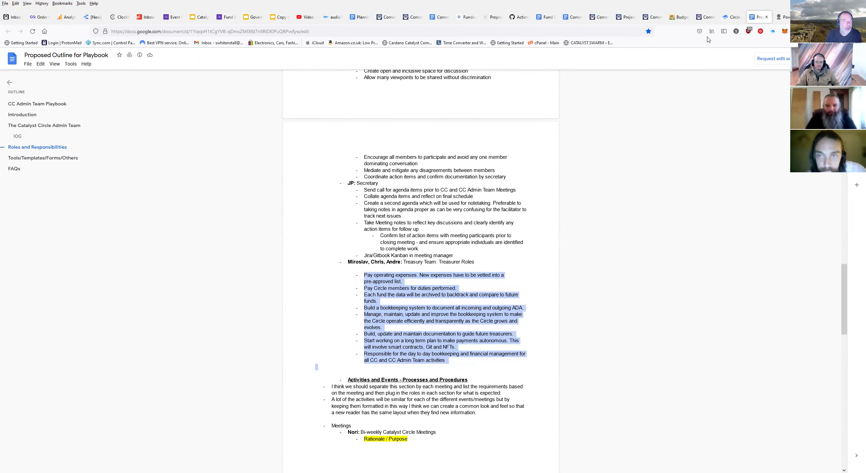
Back in the playbook, start a new change request and paste the copied treasurer duties onto Page 1.
{"action": "left_click", "coordinate": [737, 19]}
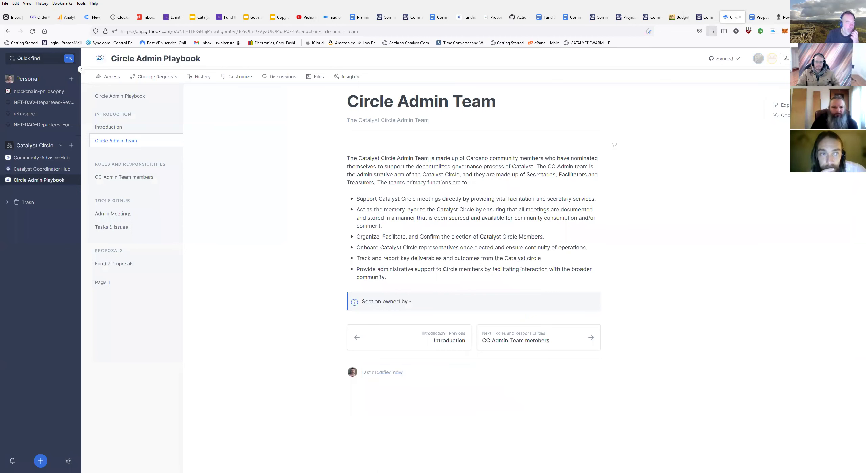
{"action": "key", "text": "e"}
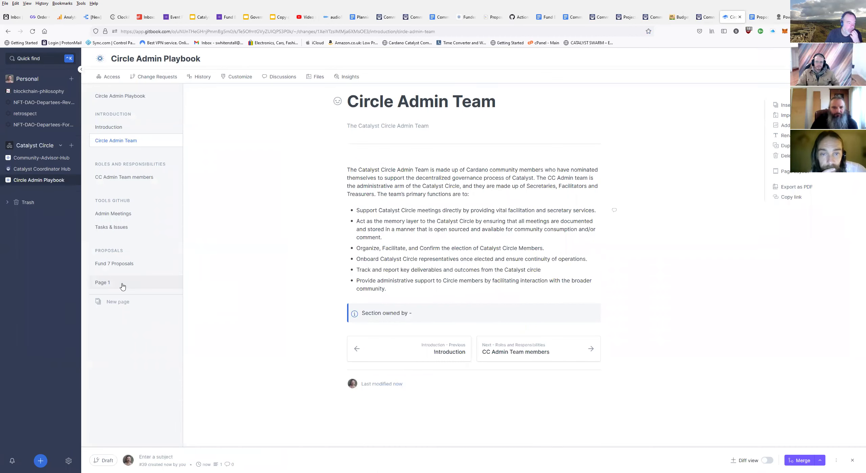
{"action": "left_click", "coordinate": [122, 286]}
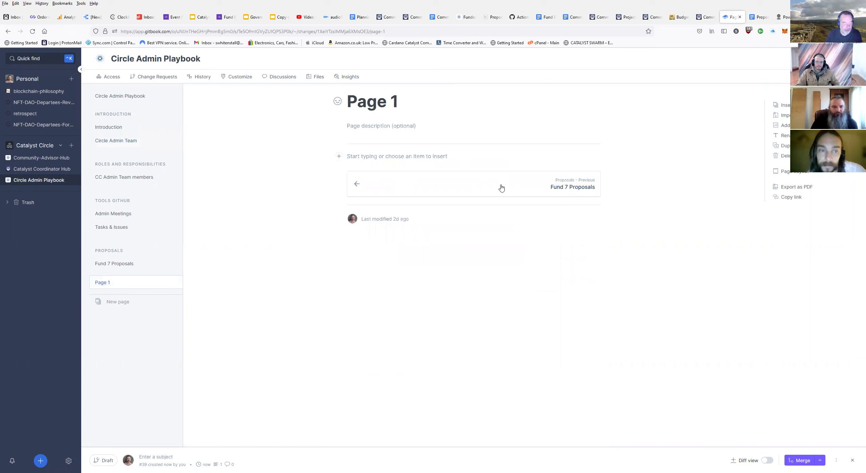
{"action": "key", "text": "ctrl+v"}
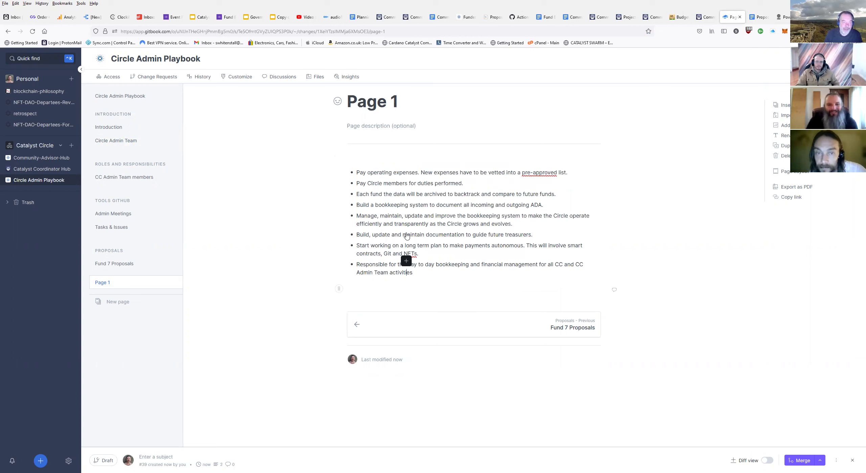
Turn the first bullet, about paying operating expenses, into a plain paragraph and look at its block style options.
{"action": "left_click_drag", "start_coordinate": [337, 166], "coordinate": [355, 170]}
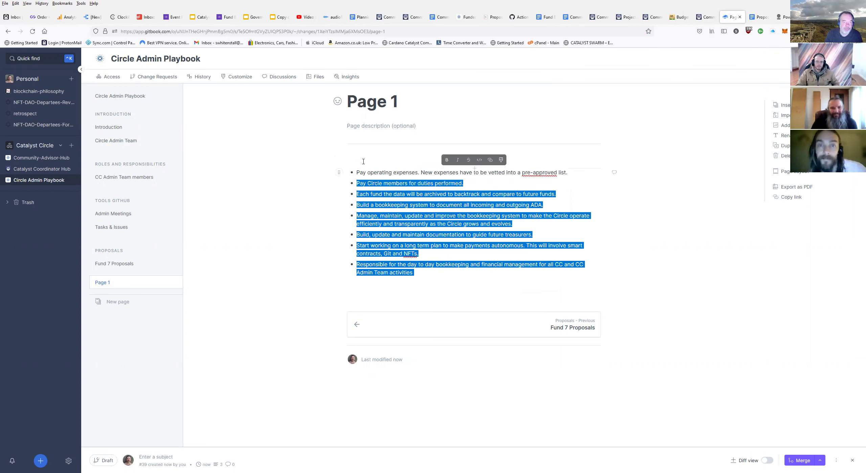
{"action": "left_click", "coordinate": [369, 171], "text": "shift"}
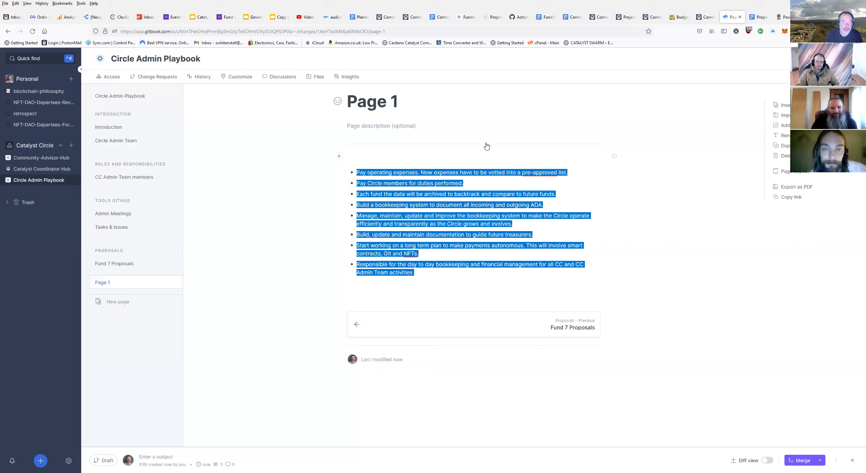
{"action": "left_click", "coordinate": [361, 174]}
{"action": "key", "text": "BackSpace"}
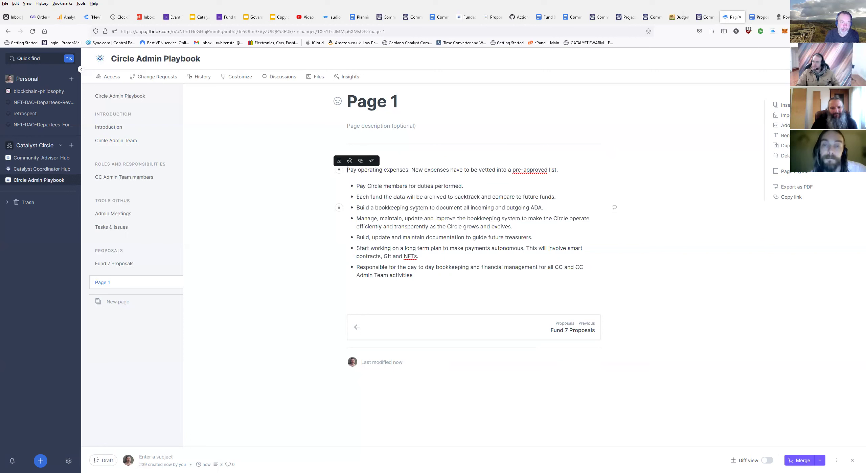
{"action": "left_click", "coordinate": [339, 170]}
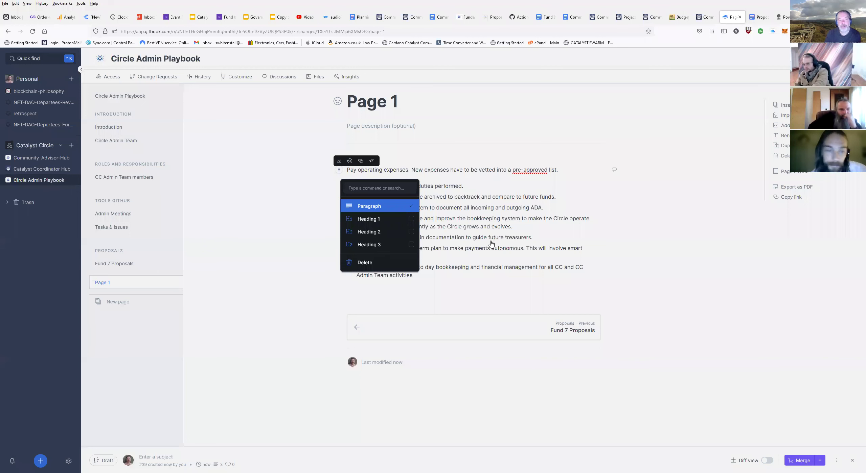
{"action": "left_click", "coordinate": [518, 311]}
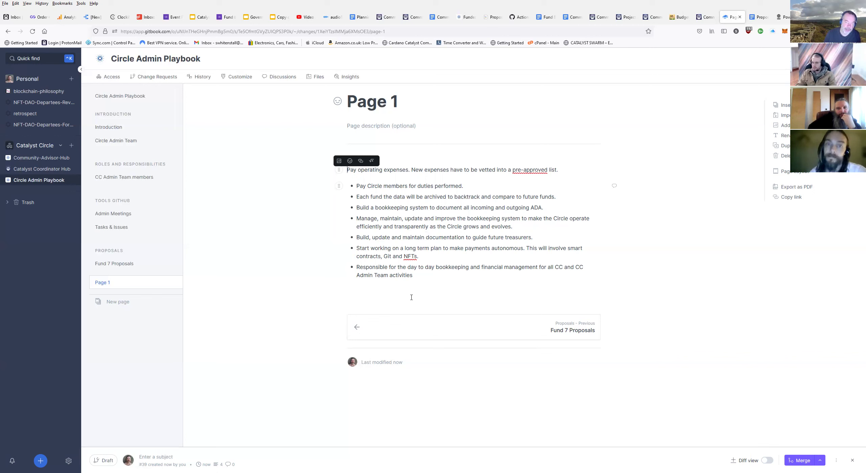
Split "Pay operating expenses." onto its own line and format it as Heading 1.
{"action": "left_click", "coordinate": [412, 170]}
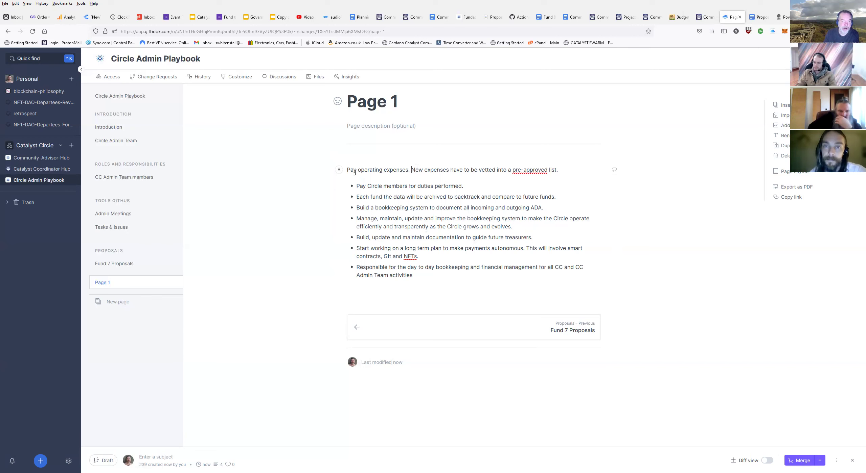
{"action": "key", "text": "Return"}
{"action": "left_click", "coordinate": [339, 170]}
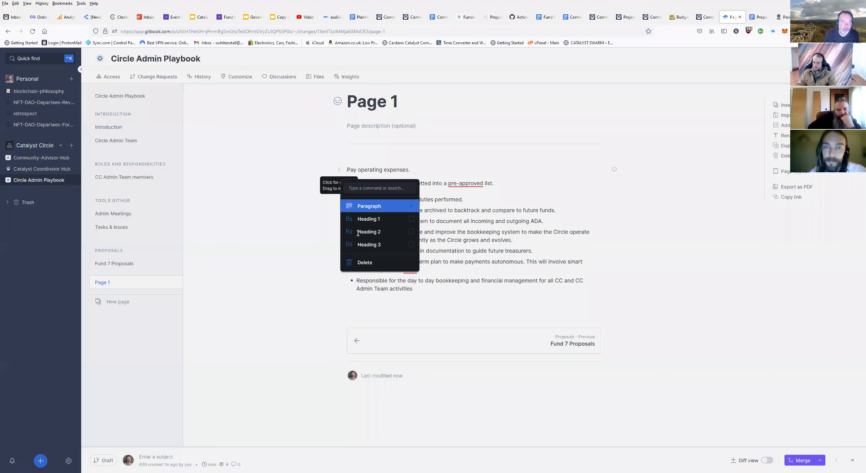
{"action": "left_click", "coordinate": [359, 221]}
{"action": "left_click", "coordinate": [358, 234]}
Take the "Each fund the data" bullet out of the list, split off those words, and format them as Heading 1.
{"action": "key", "text": "BackSpace"}
{"action": "key", "text": "BackSpace"}
{"action": "key", "text": "Return"}
{"action": "key", "text": "Return"}
{"action": "key", "text": "BackSpace"}
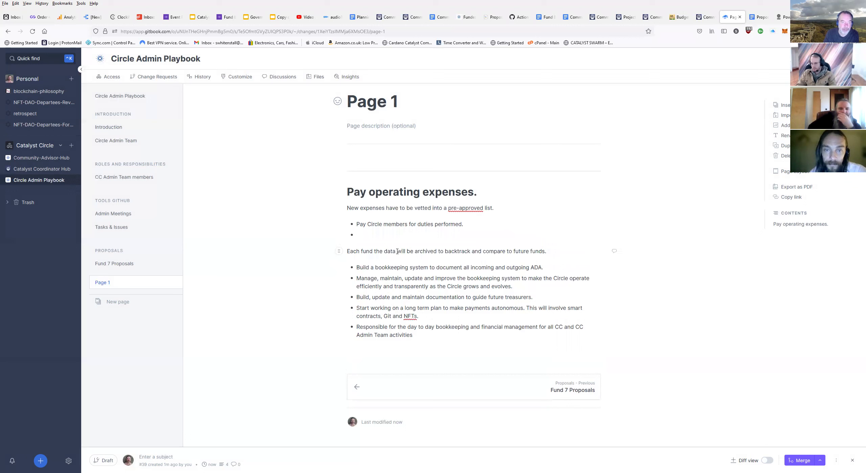
{"action": "left_click", "coordinate": [397, 251]}
{"action": "key", "text": "Return"}
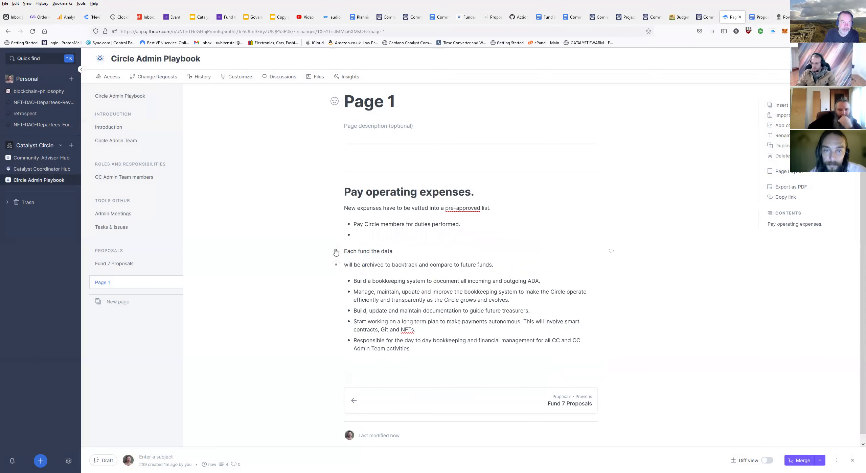
{"action": "left_click", "coordinate": [335, 251]}
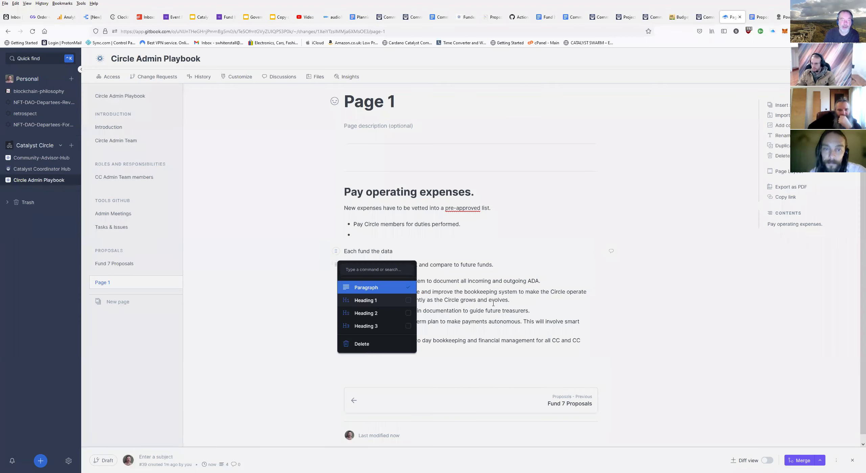
{"action": "left_click", "coordinate": [375, 300]}
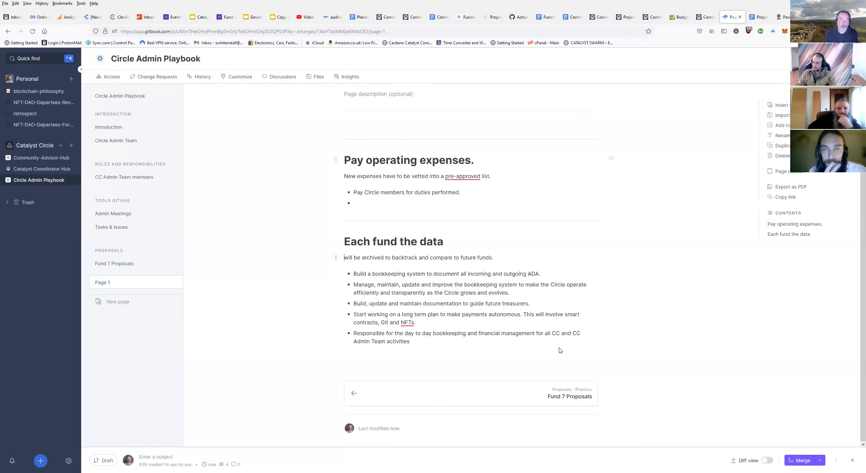
Delete all of the pasted treasurer text from Page 1.
{"action": "left_click_drag", "start_coordinate": [557, 354], "coordinate": [350, 161]}
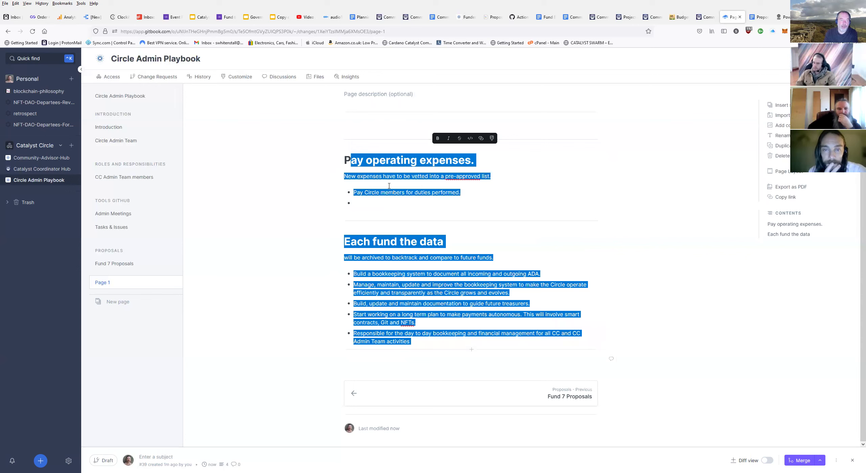
{"action": "key", "text": "BackSpace"}
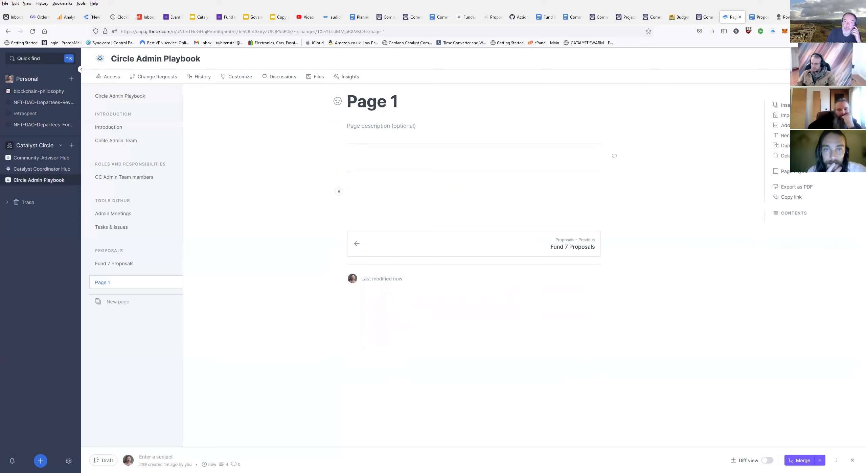
Switch to the YouTube video "How to set up a GitBook" and copy its video URL.
{"action": "left_click", "coordinate": [306, 16]}
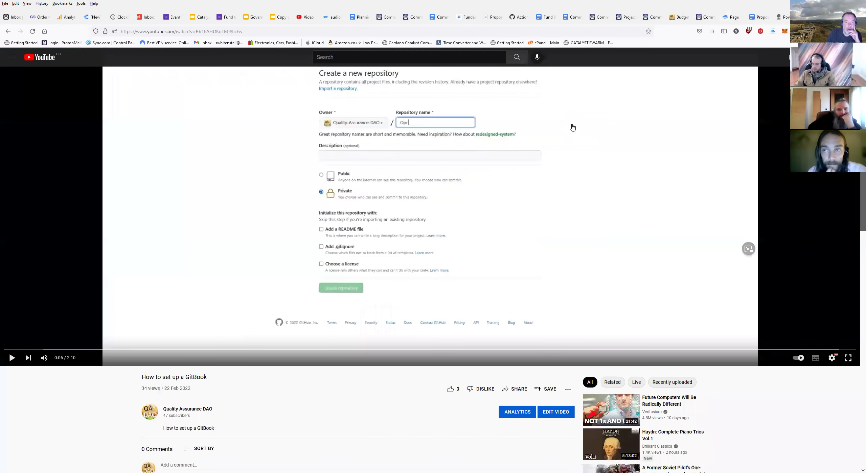
{"action": "right_click", "coordinate": [589, 138]}
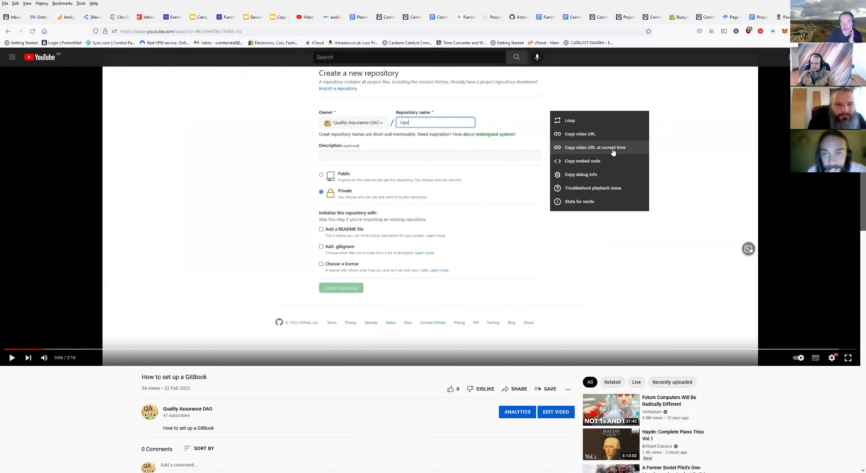
{"action": "left_click", "coordinate": [351, 401]}
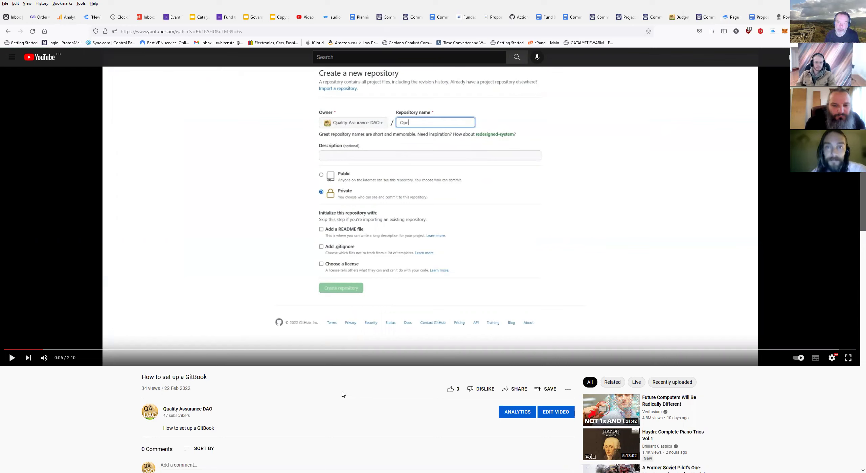
{"action": "right_click", "coordinate": [504, 167]}
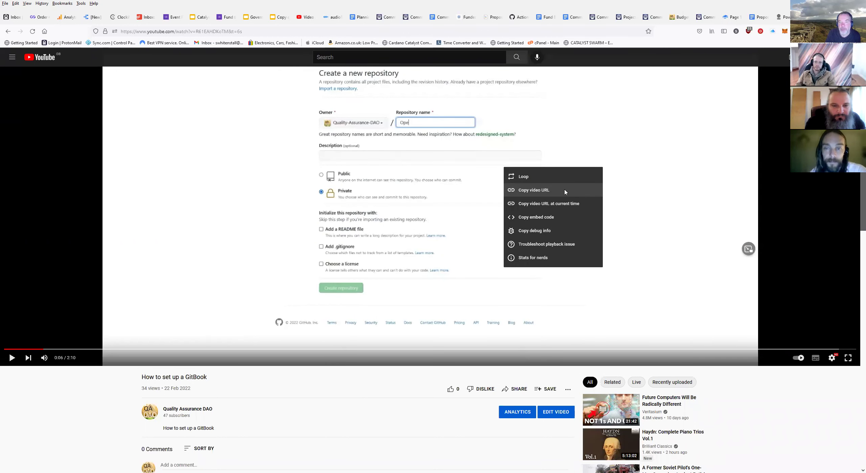
{"action": "left_click", "coordinate": [564, 191]}
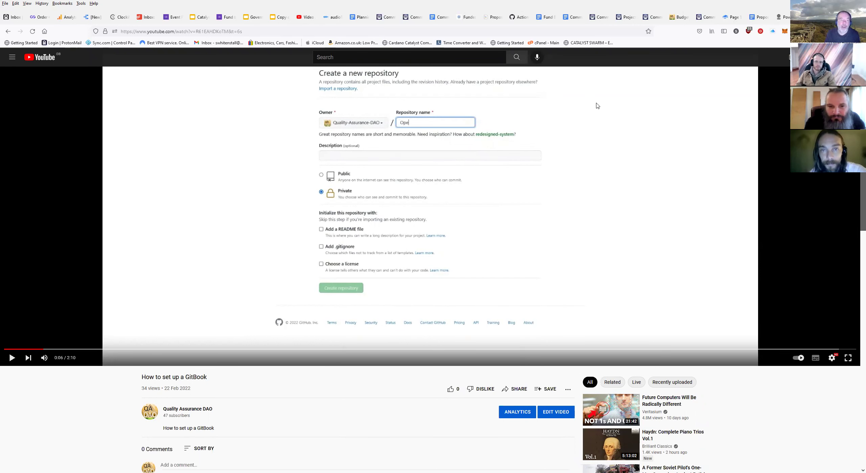
Paste the video URL onto Page 1 in the playbook and convert the link into an embedded video.
{"action": "left_click", "coordinate": [732, 16]}
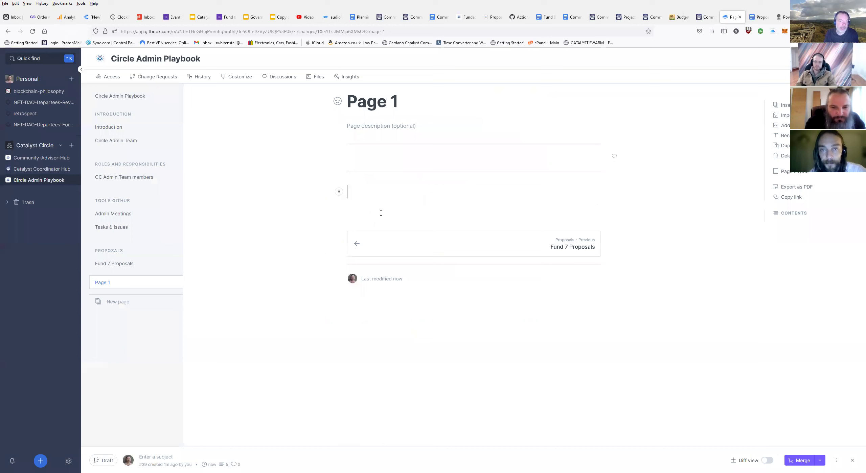
{"action": "key", "text": "ctrl+v"}
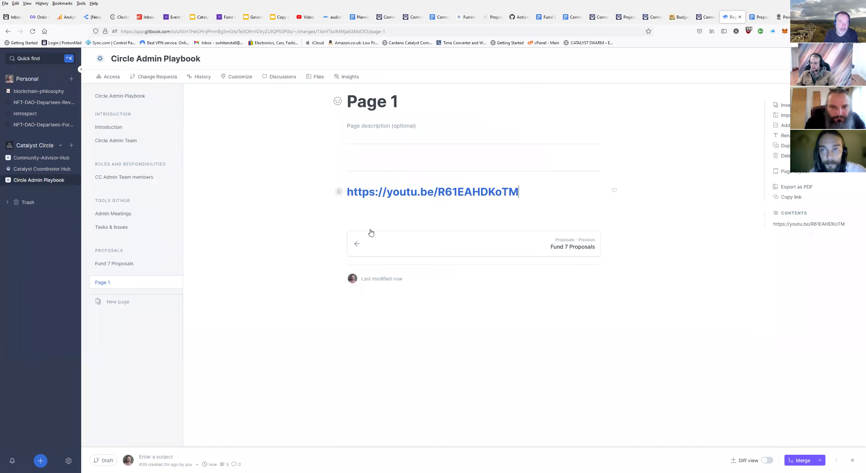
{"action": "left_click", "coordinate": [339, 192]}
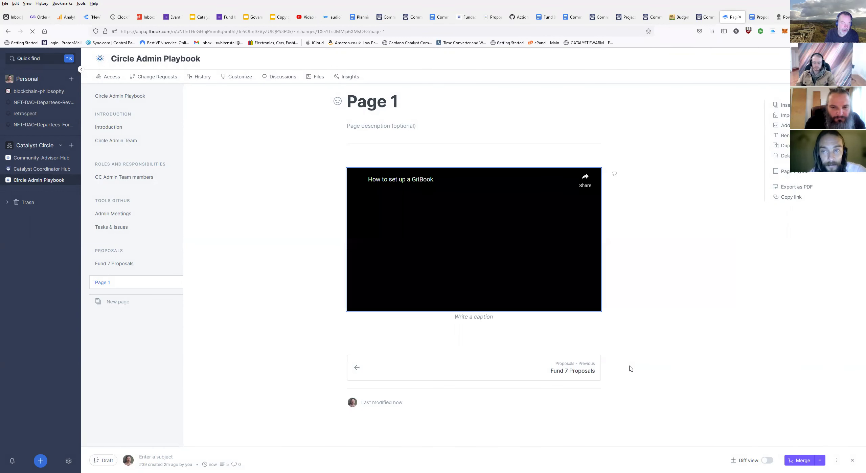
Add the text "How to setup a GitBook" above the embedded video and format it as a heading.
{"action": "left_click", "coordinate": [414, 152]}
{"action": "type", "text": "How to se"}
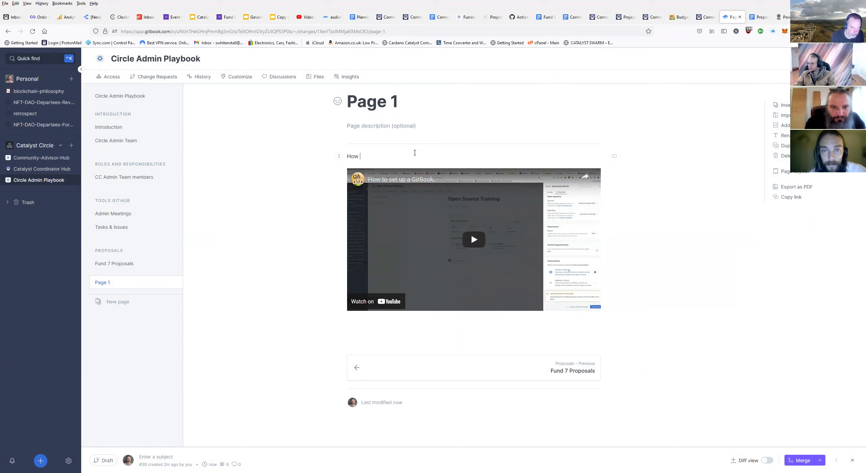
{"action": "type", "text": "tu"}
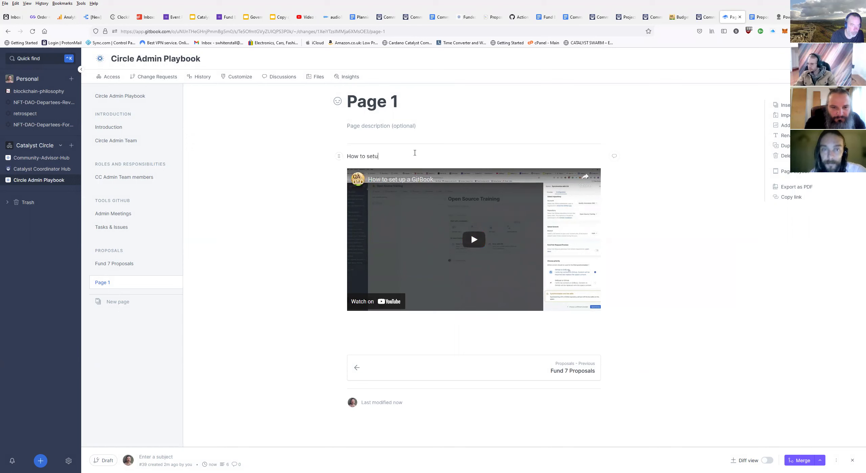
{"action": "type", "text": "p a Gi"}
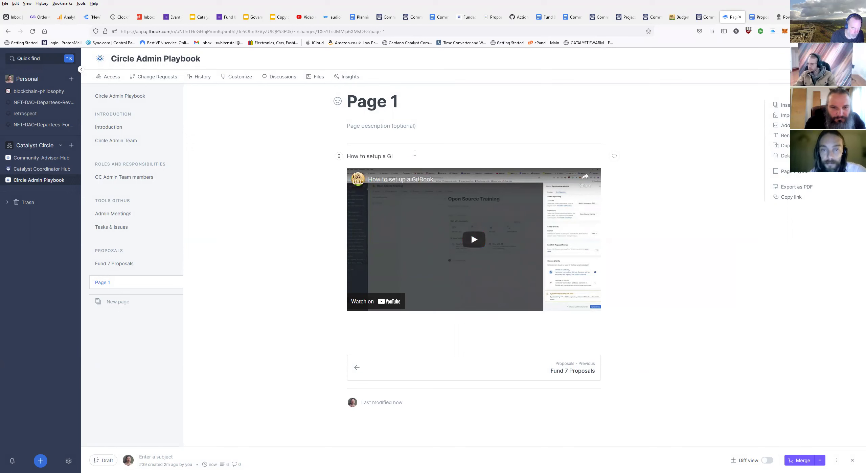
{"action": "type", "text": "tBook"}
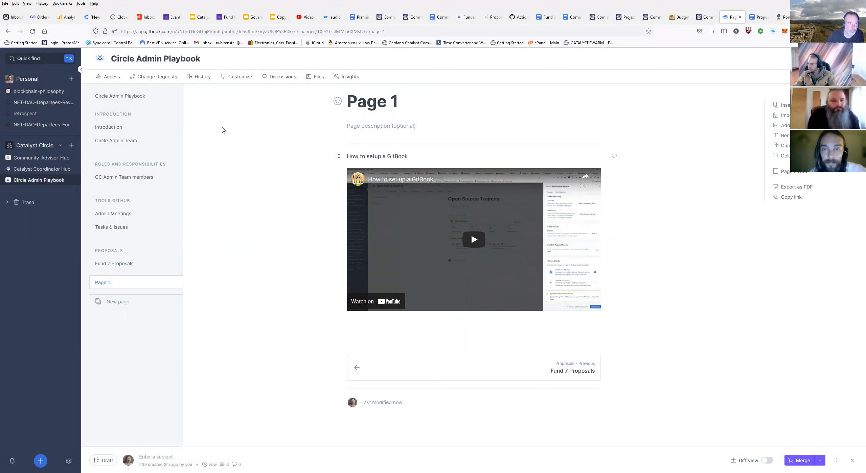
{"action": "left_click", "coordinate": [339, 158]}
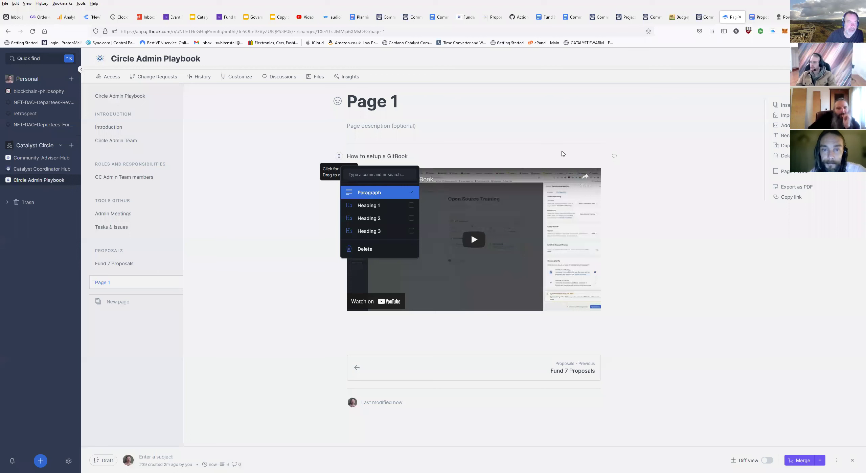
Copy the video's title and date lines from YouTube, paste them below the embedded video, and give it the caption "Video caption".
{"action": "left_click", "coordinate": [464, 267]}
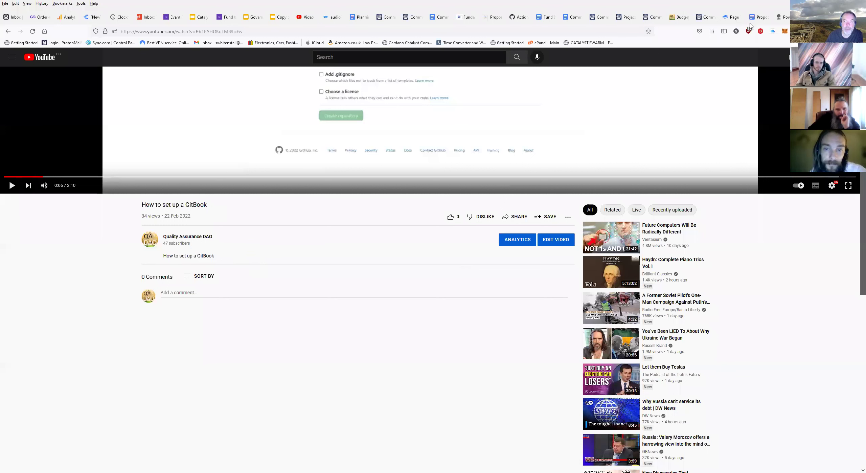
{"action": "left_click", "coordinate": [733, 18]}
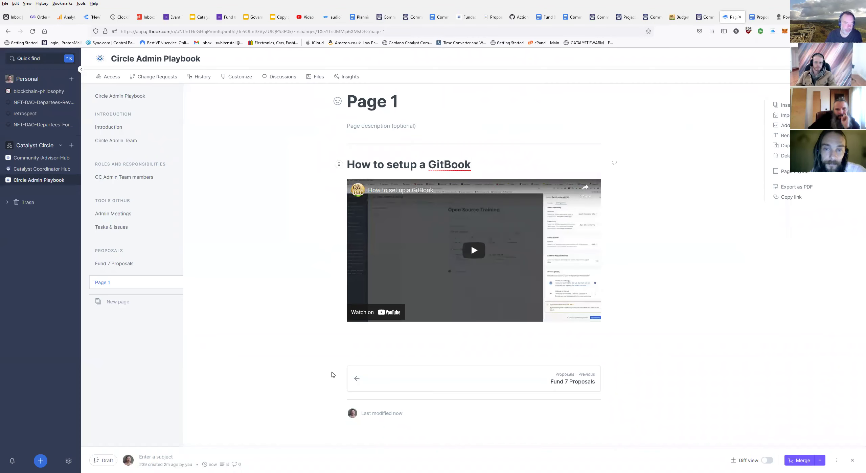
{"action": "left_click", "coordinate": [363, 325]}
{"action": "key", "text": "ctrl+v"}
{"action": "type", "text": "Video cption"}
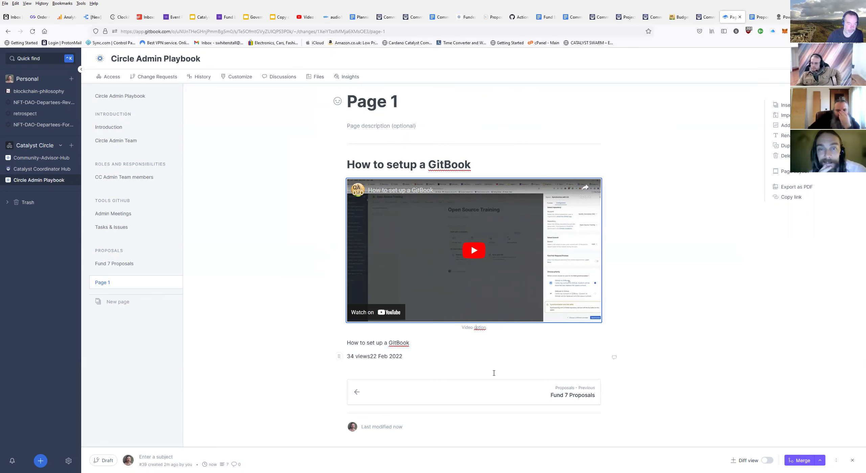
{"action": "type", "text": "a"}
Merge the Page 1 change request and reload the published Circle Admin Playbook site.
{"action": "left_click", "coordinate": [793, 462]}
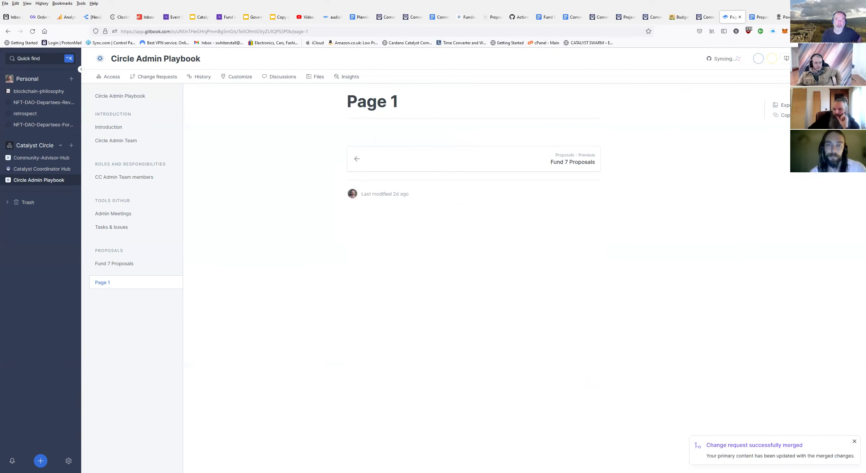
{"action": "left_click", "coordinate": [37, 32]}
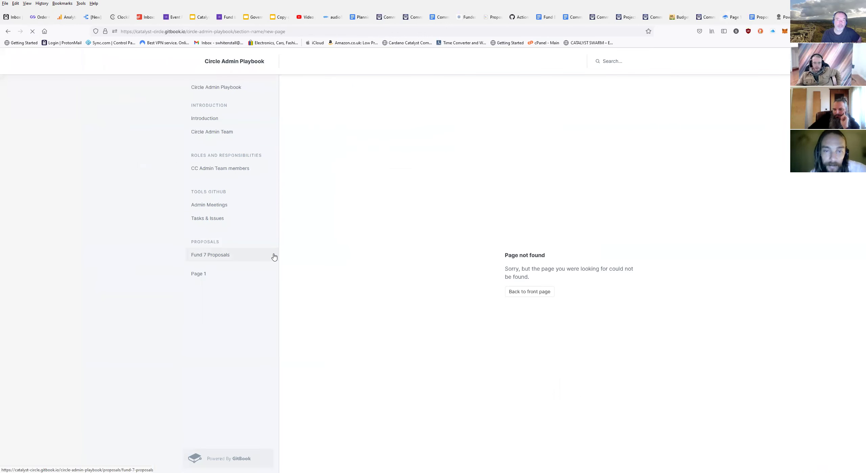
View Page 1 on the published Circle Admin Playbook site and return to the page in the GitBook editor.
{"action": "left_click", "coordinate": [218, 277]}
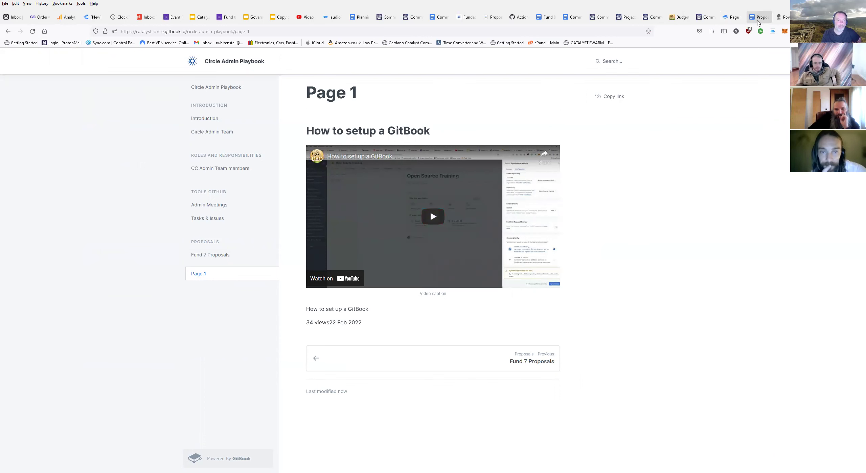
{"action": "left_click", "coordinate": [760, 18]}
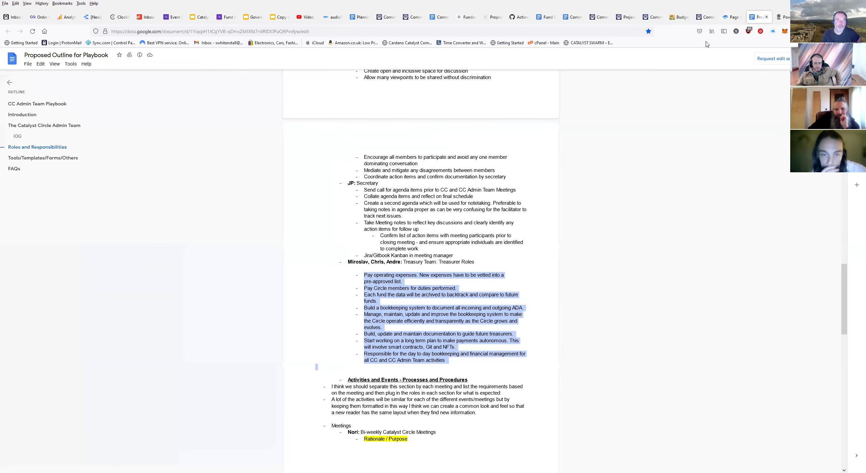
{"action": "key", "text": "ctrl+shift+Tab"}
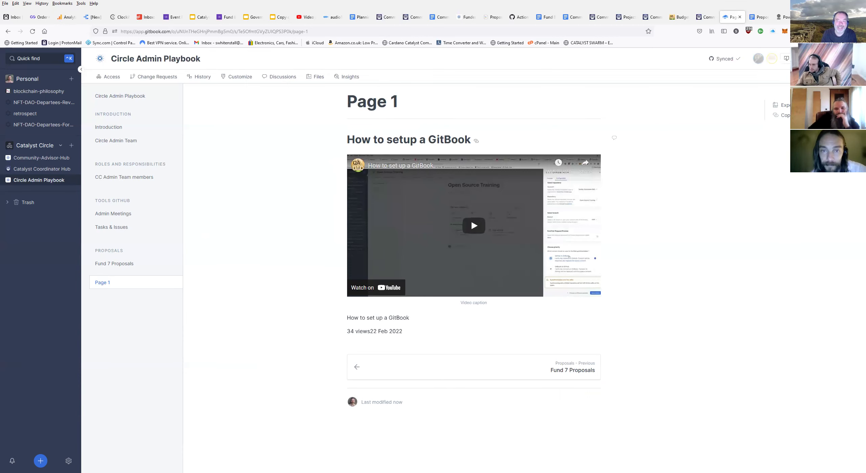
Start editing Page 1 and delete the "How to setup a GitBook" heading together with the embedded YouTube video.
{"action": "left_click", "coordinate": [846, 58]}
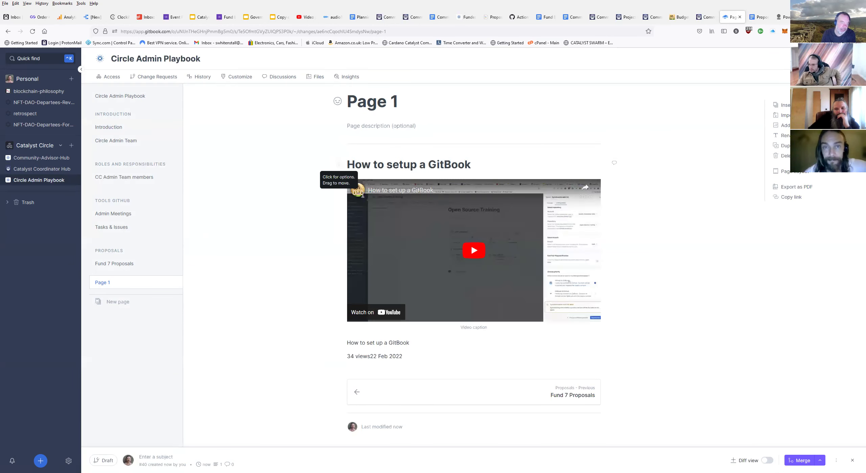
{"action": "left_click", "coordinate": [339, 165]}
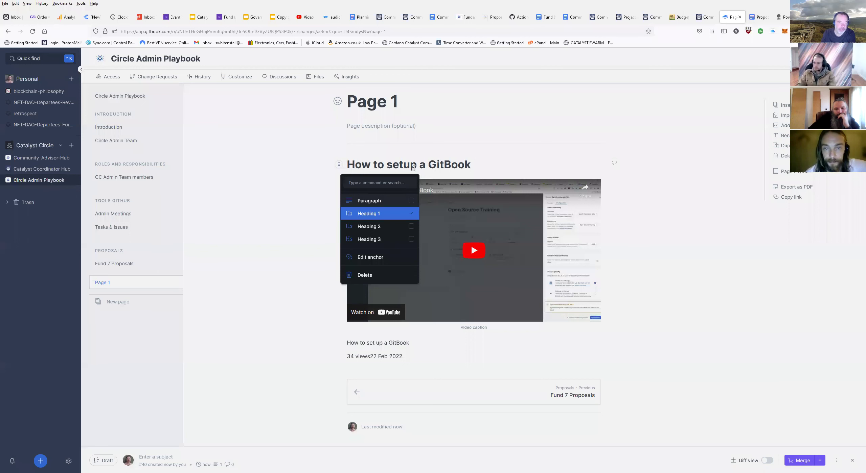
{"action": "key", "text": "Delete"}
{"action": "key", "text": "Delete"}
{"action": "key", "text": "ctrl+Right"}
{"action": "key", "text": "ctrl+Right"}
{"action": "key", "text": "shift+End"}
{"action": "key", "text": "shift+Home"}
{"action": "key", "text": "Delete"}
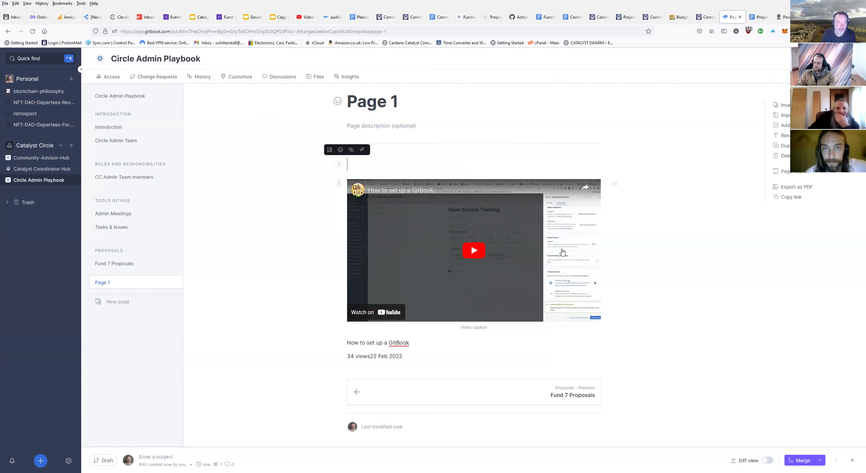
{"action": "key", "text": "Delete"}
{"action": "key", "text": "Delete"}
{"action": "key", "text": "Delete"}
{"action": "key", "text": "Delete"}
{"action": "key", "text": "Delete"}
{"action": "key", "text": "Delete"}
{"action": "key", "text": "Delete"}
{"action": "key", "text": "Delete"}
{"action": "key", "text": "Delete"}
{"action": "key", "text": "Delete"}
{"action": "key", "text": "Delete"}
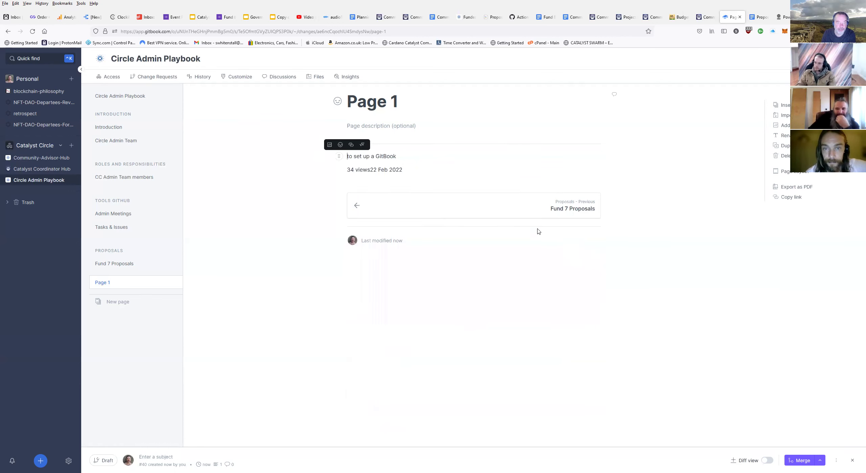
Delete the remaining video title and date lines so that Page 1 is empty.
{"action": "key", "text": "Delete"}
{"action": "key", "text": "Delete"}
{"action": "left_click_drag", "start_coordinate": [403, 170], "coordinate": [332, 155]}
{"action": "key", "text": "Delete"}
{"action": "left_click", "coordinate": [398, 154]}
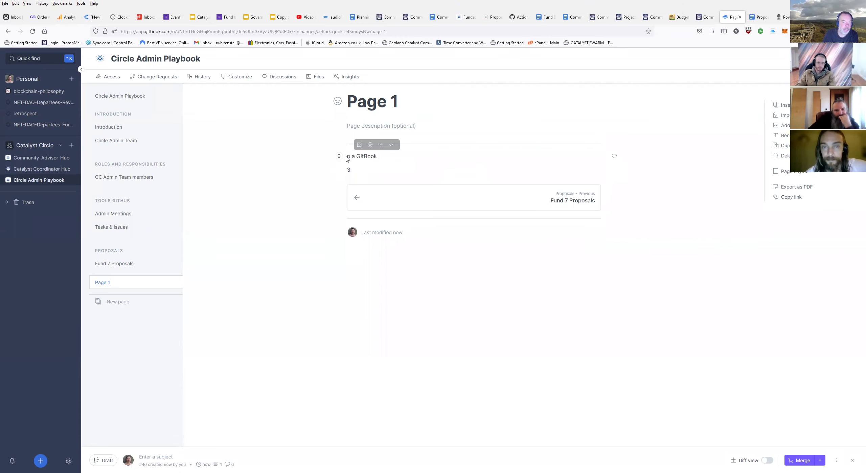
{"action": "left_click_drag", "start_coordinate": [368, 166], "coordinate": [442, 143]}
{"action": "key", "text": "Delete"}
Copy the URL of the Fund 8 Challenge Ranking Google Form and paste it onto Page 1 as an embedded form.
{"action": "left_click", "coordinate": [224, 19]}
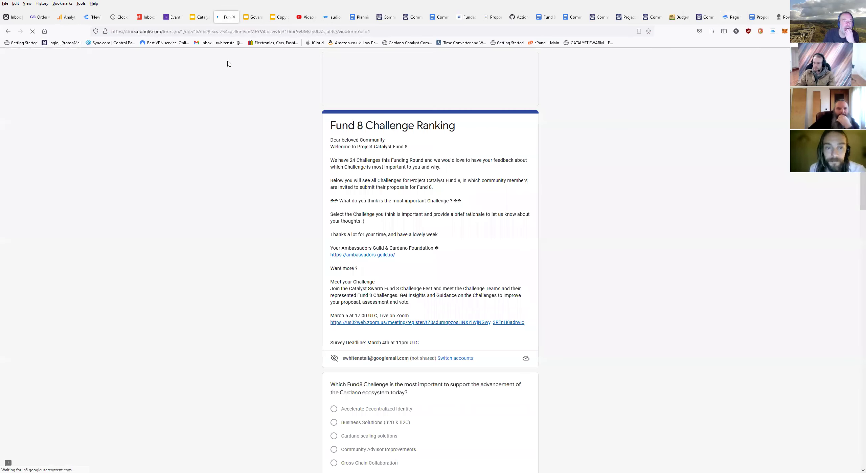
{"action": "left_click", "coordinate": [367, 30]}
{"action": "key", "text": "ctrl+c"}
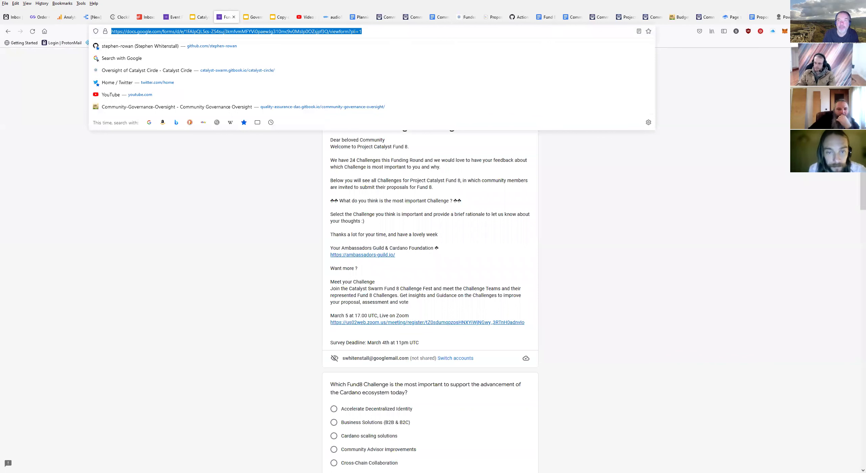
{"action": "left_click", "coordinate": [801, 54]}
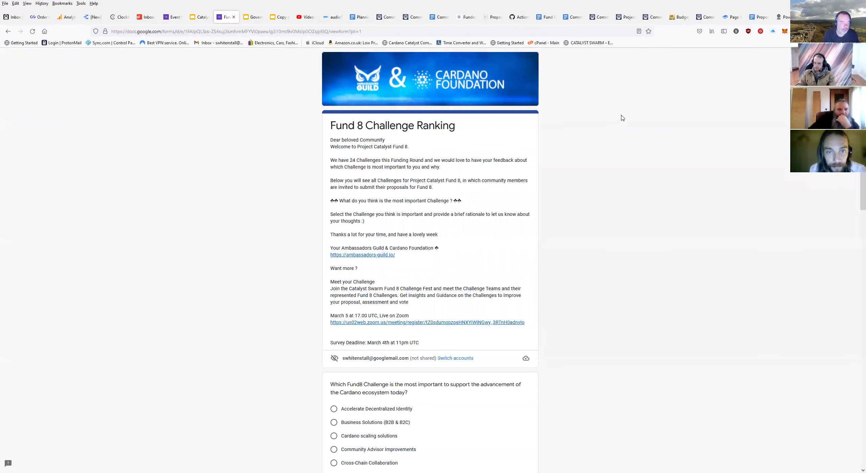
{"action": "key", "text": "ctrl+Tab"}
{"action": "key", "text": "ctrl+v"}
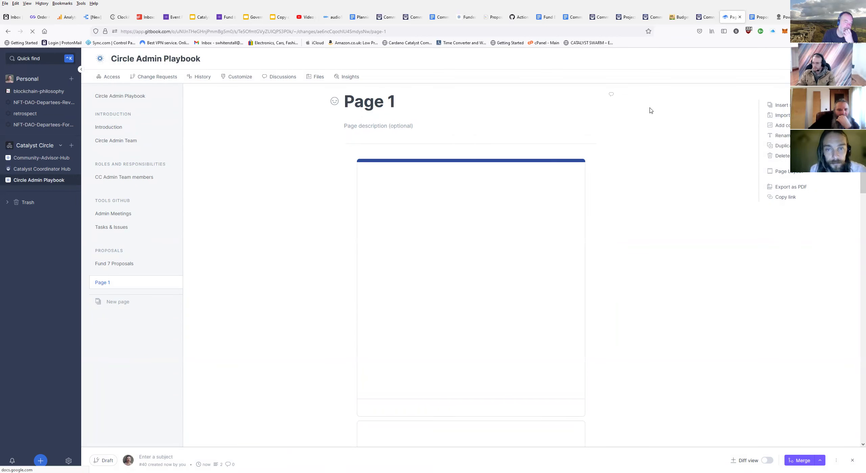
Go through the embedded Fund 8 Challenge Ranking form, submit a response, and delete the form block from Page 1.
{"action": "scroll", "coordinate": [625, 218], "scroll_direction": "down", "scroll_amount": 5}
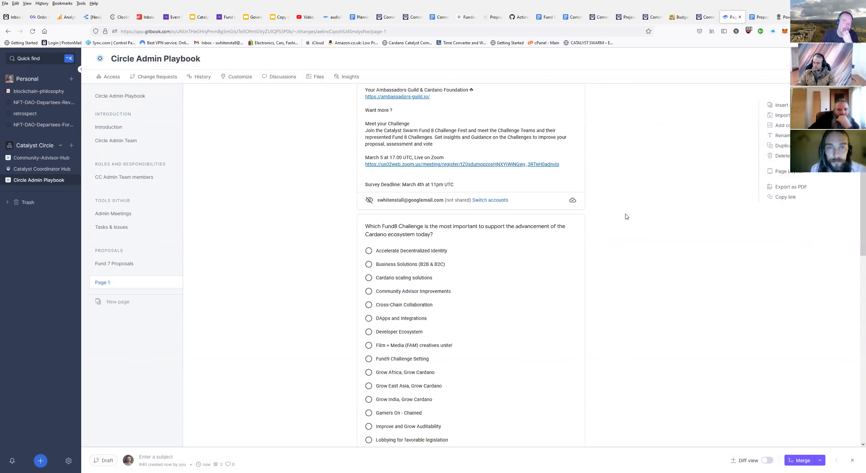
{"action": "scroll", "coordinate": [626, 217], "scroll_direction": "down", "scroll_amount": 8}
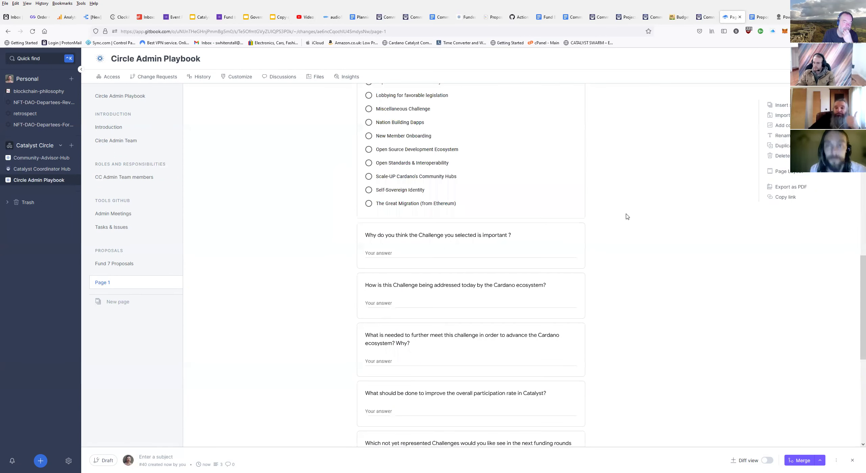
{"action": "scroll", "coordinate": [367, 344], "scroll_direction": "down", "scroll_amount": 6}
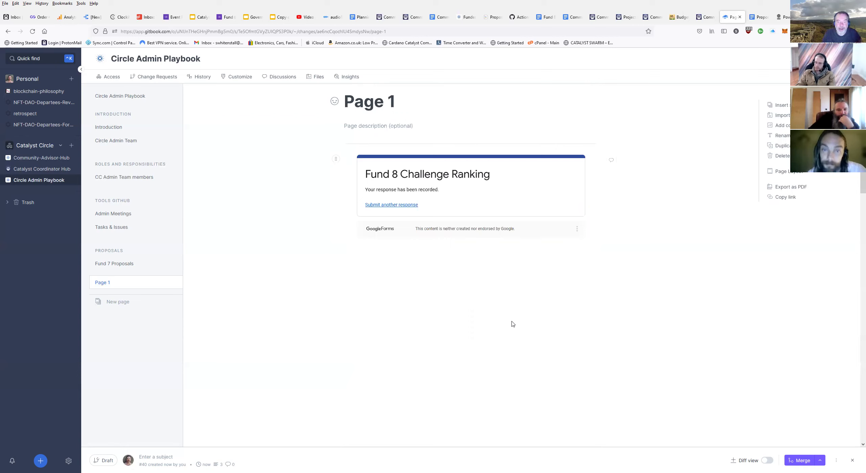
{"action": "left_click", "coordinate": [335, 159]}
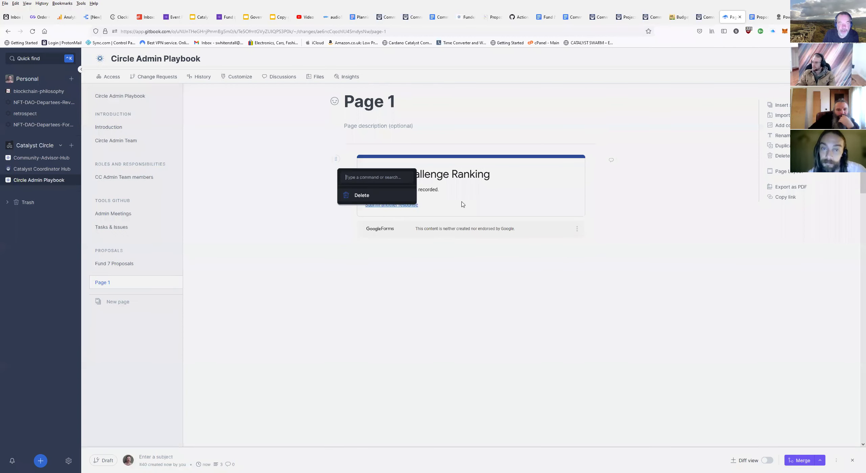
{"action": "key", "text": "Return"}
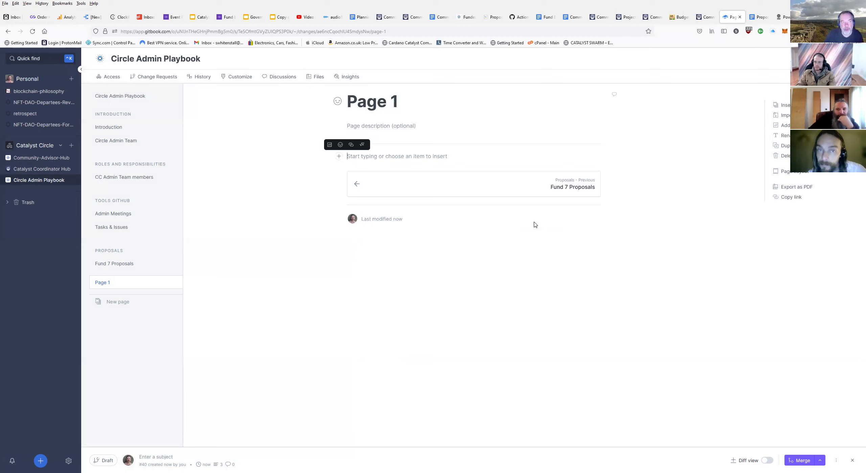
Set link sharing of the Governance Oversight Town Hall presentation to Viewer for anyone with the link, and copy the link.
{"action": "left_click", "coordinate": [254, 17]}
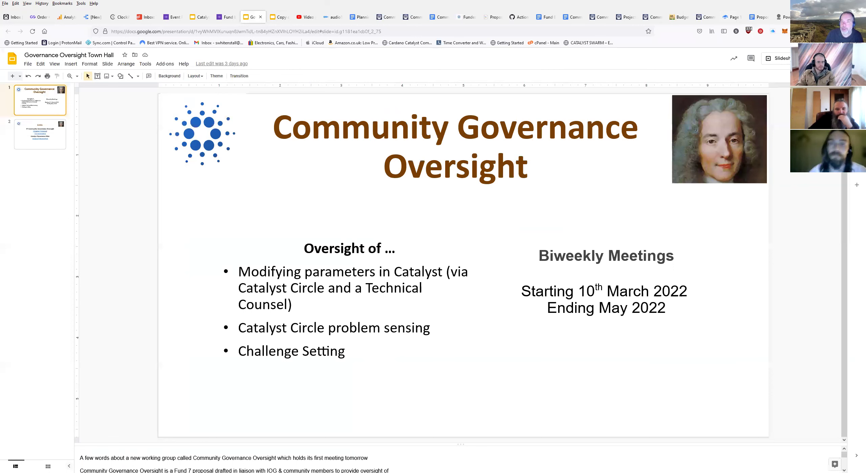
{"action": "left_click", "coordinate": [792, 58]}
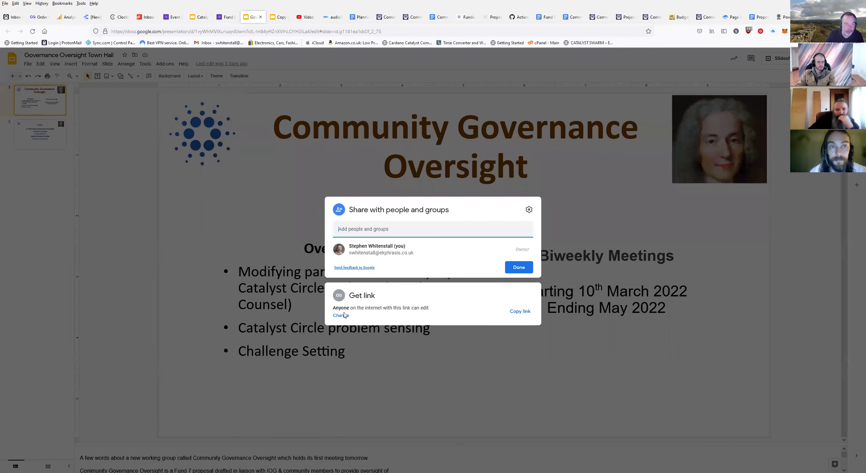
{"action": "left_click", "coordinate": [512, 308]}
{"action": "left_click", "coordinate": [526, 293]}
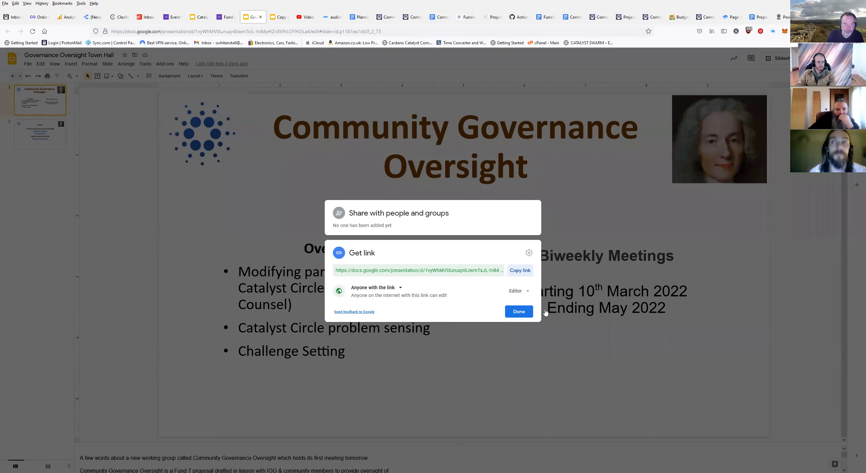
{"action": "left_click", "coordinate": [548, 330]}
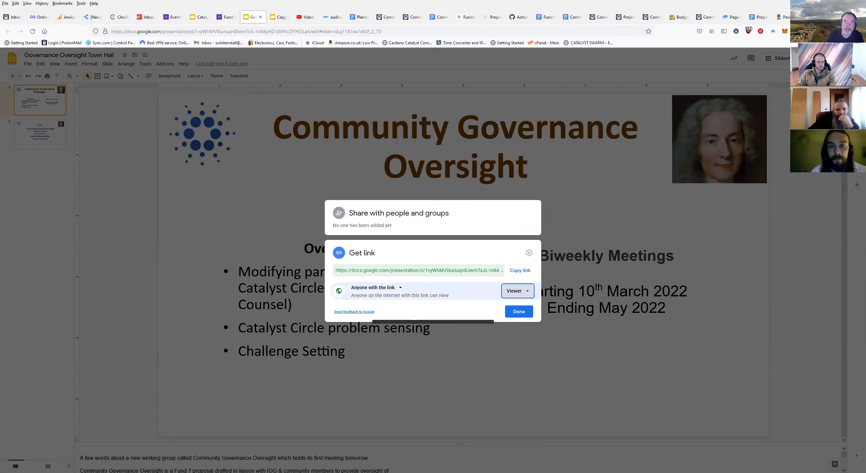
{"action": "left_click", "coordinate": [520, 270]}
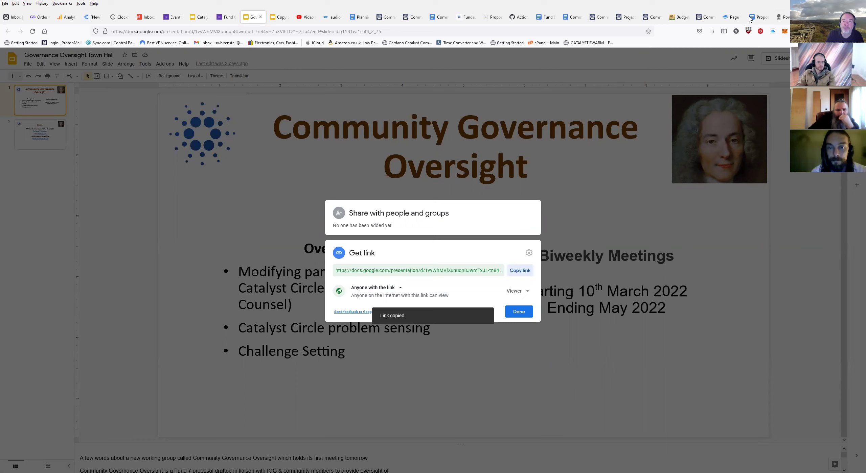
Embed the copied Google Slides presentation on Page 1 and add the line "Link to Slides" above it.
{"action": "left_click", "coordinate": [732, 17]}
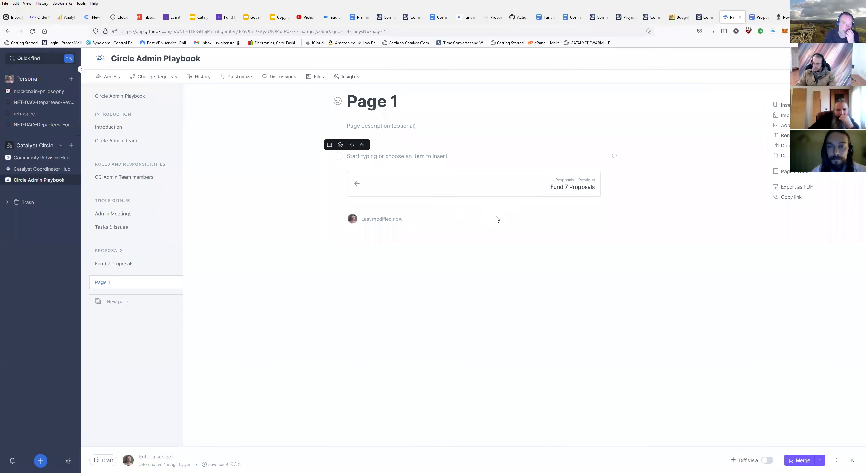
{"action": "key", "text": "ctrl+v"}
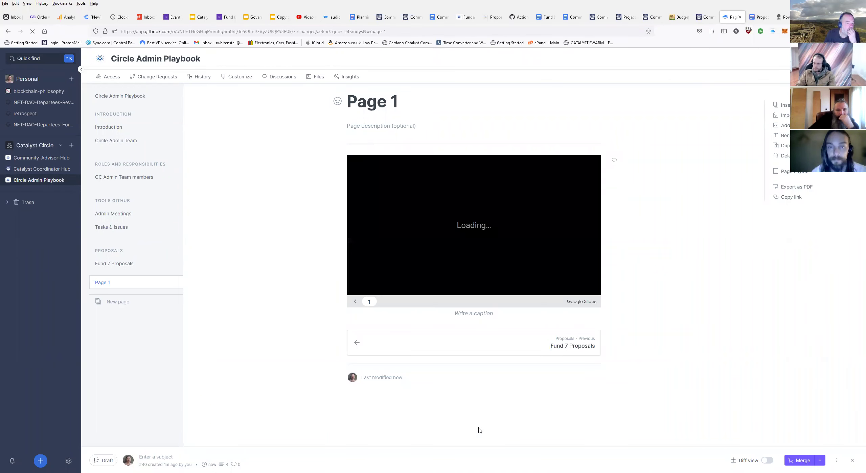
{"action": "left_click", "coordinate": [411, 146]}
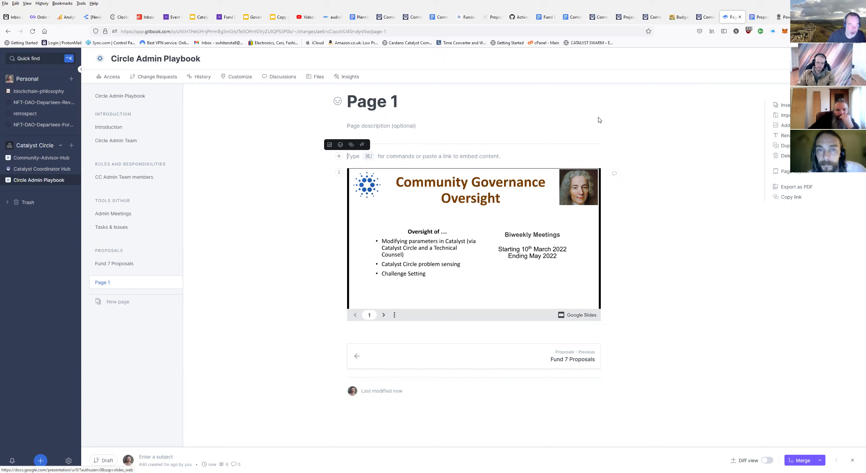
{"action": "type", "text": "Link "}
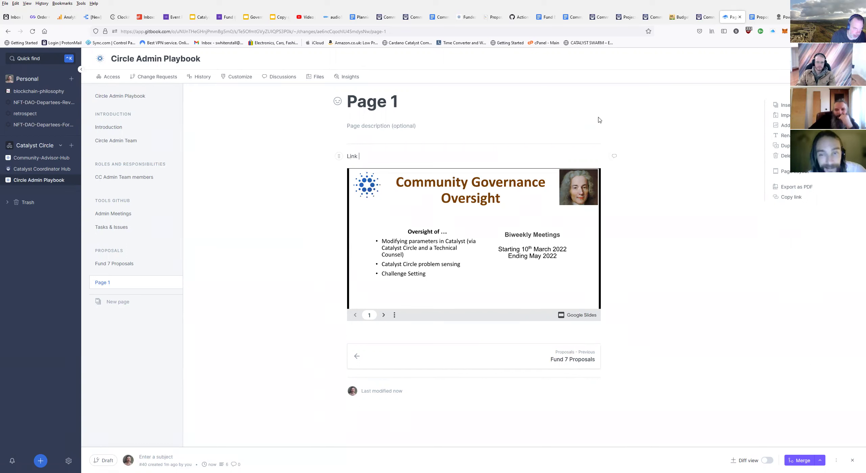
{"action": "type", "text": "to Sl"}
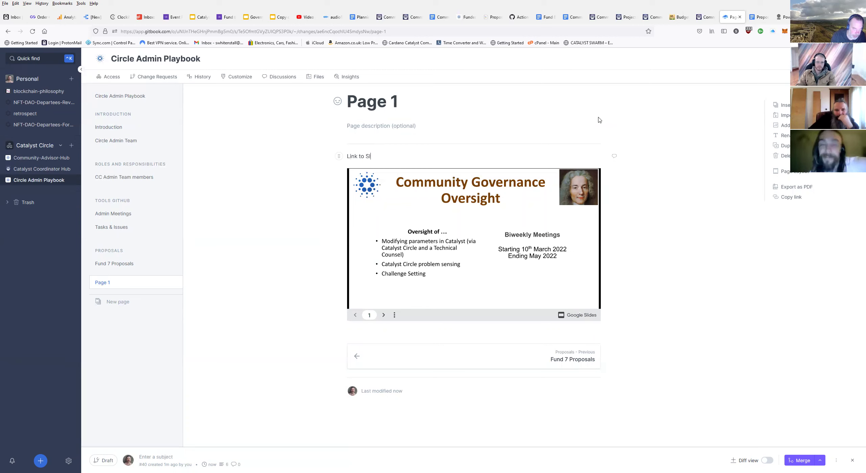
{"action": "type", "text": "ides"}
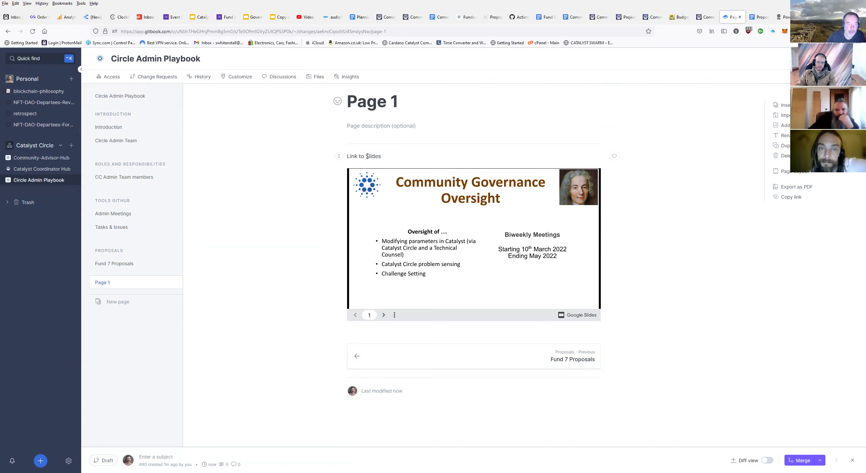
Hyperlink the "Link to Slides" text to the presentation and merge the Page 1 change request.
{"action": "left_click_drag", "start_coordinate": [347, 156], "coordinate": [392, 156]}
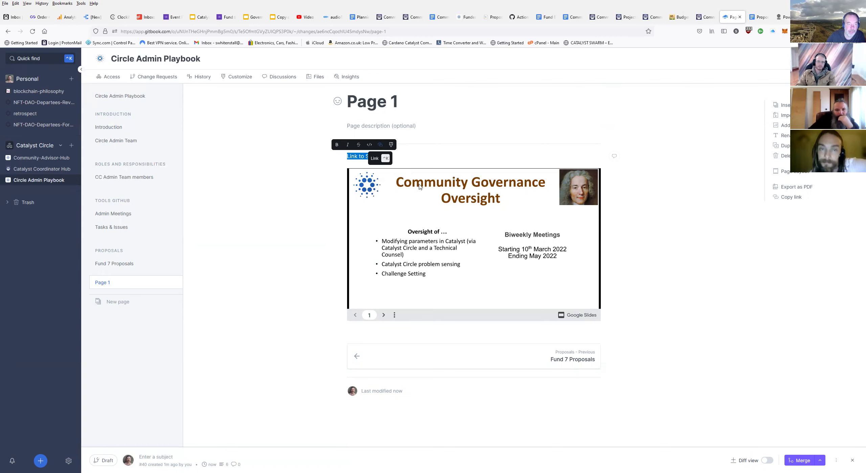
{"action": "key", "text": "ctrl+k"}
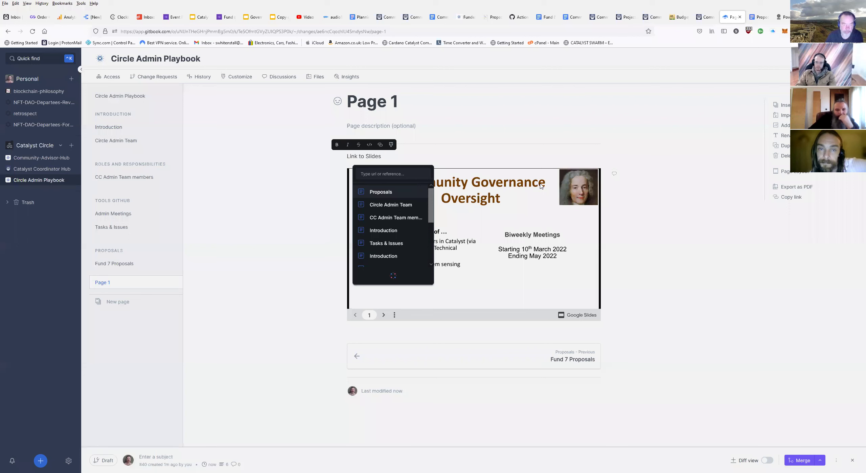
{"action": "left_click", "coordinate": [591, 326]}
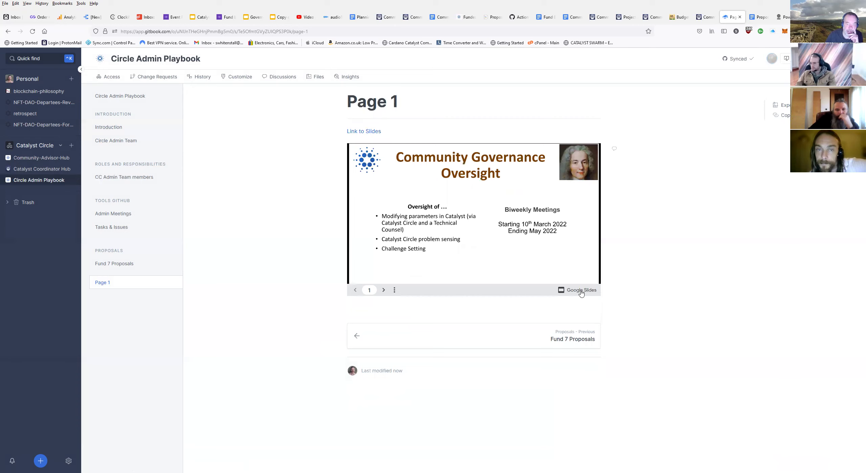
Open the embedded presentation in Google Slides, return to Page 1, and page back and forth through the embedded slides.
{"action": "left_click", "coordinate": [581, 292]}
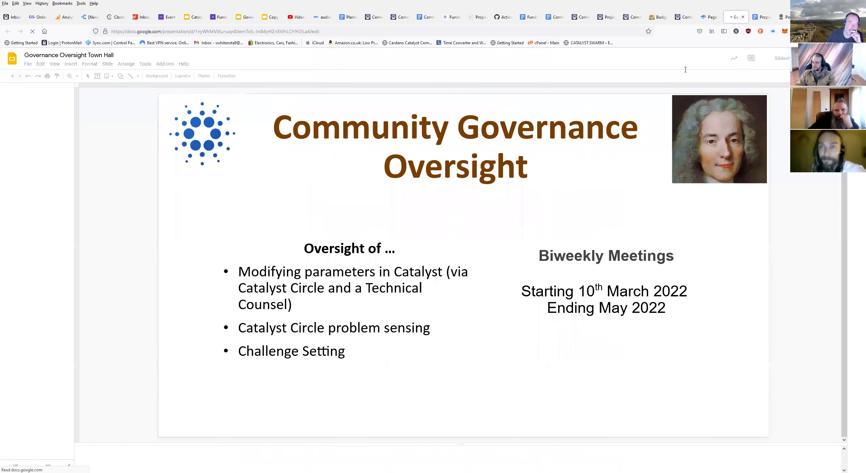
{"action": "left_click", "coordinate": [744, 18]}
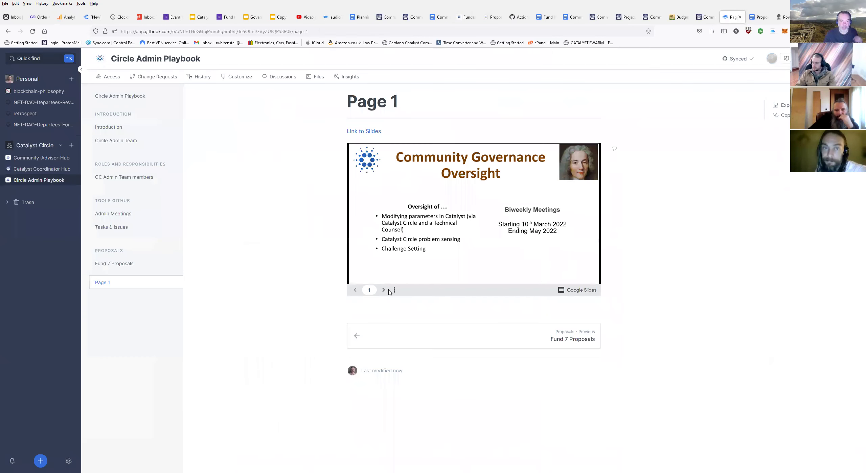
{"action": "left_click", "coordinate": [384, 291]}
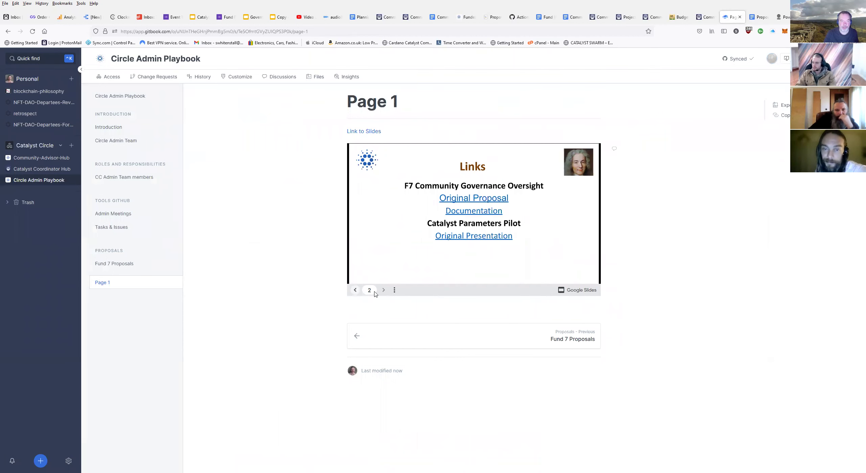
{"action": "left_click", "coordinate": [355, 290]}
{"action": "left_click", "coordinate": [383, 290]}
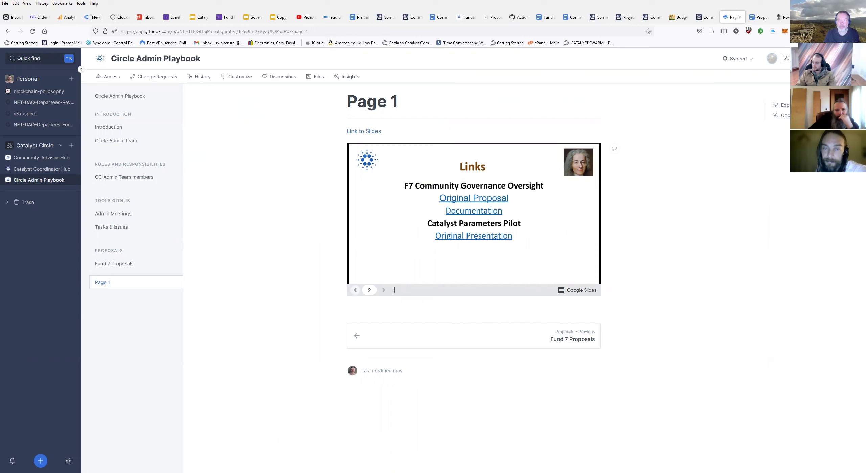
Clear the slides link and embedded presentation from Page 1 with a merged change request, and open the Circle Admin Playbook overview page.
{"action": "left_click", "coordinate": [847, 58]}
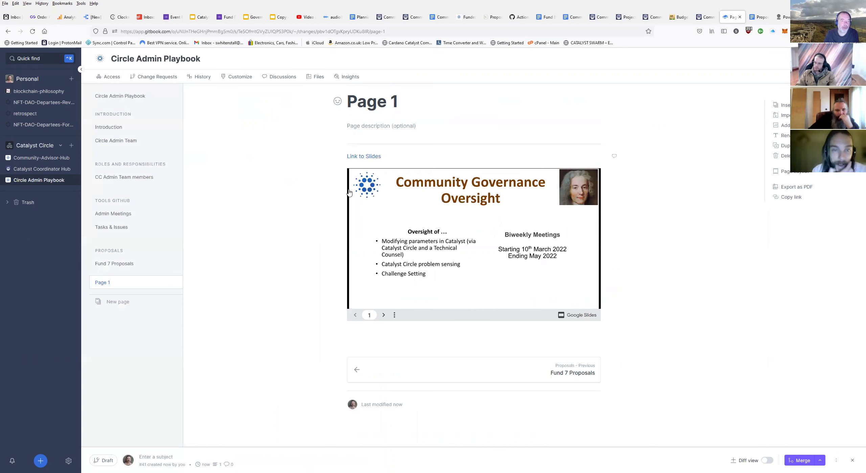
{"action": "left_click", "coordinate": [339, 156]}
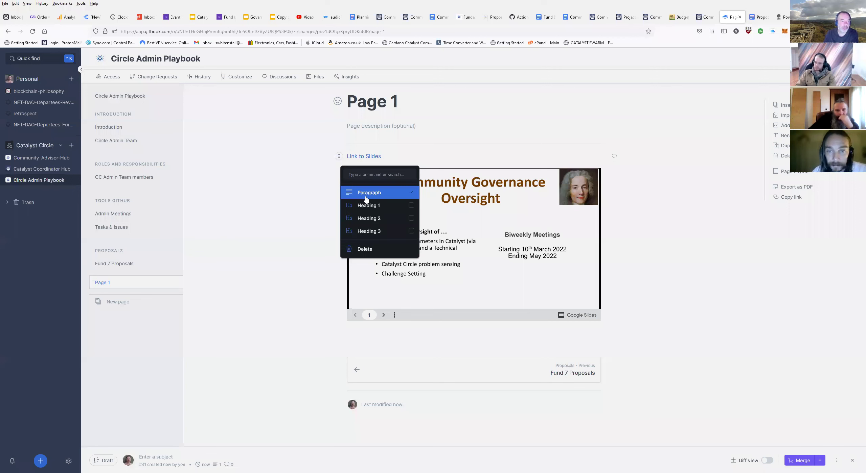
{"action": "left_click", "coordinate": [364, 249]}
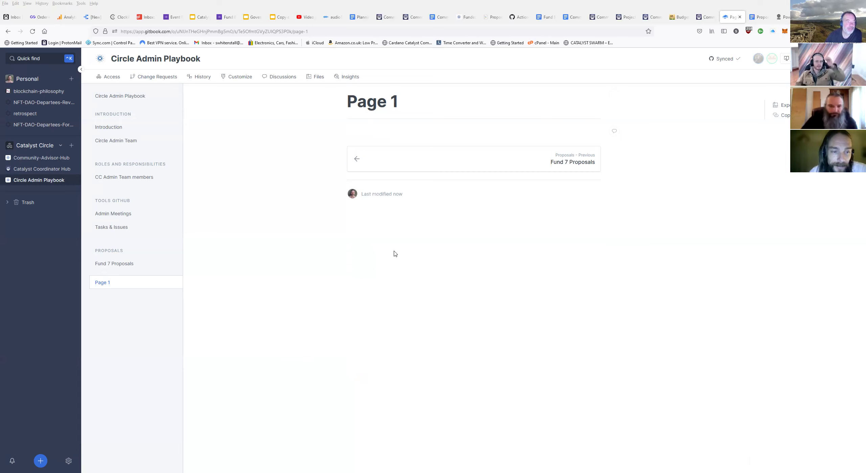
{"action": "left_click", "coordinate": [132, 98]}
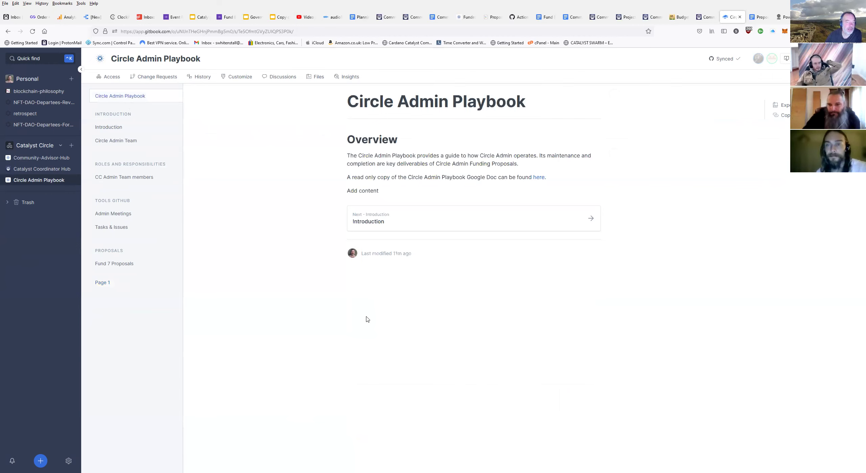